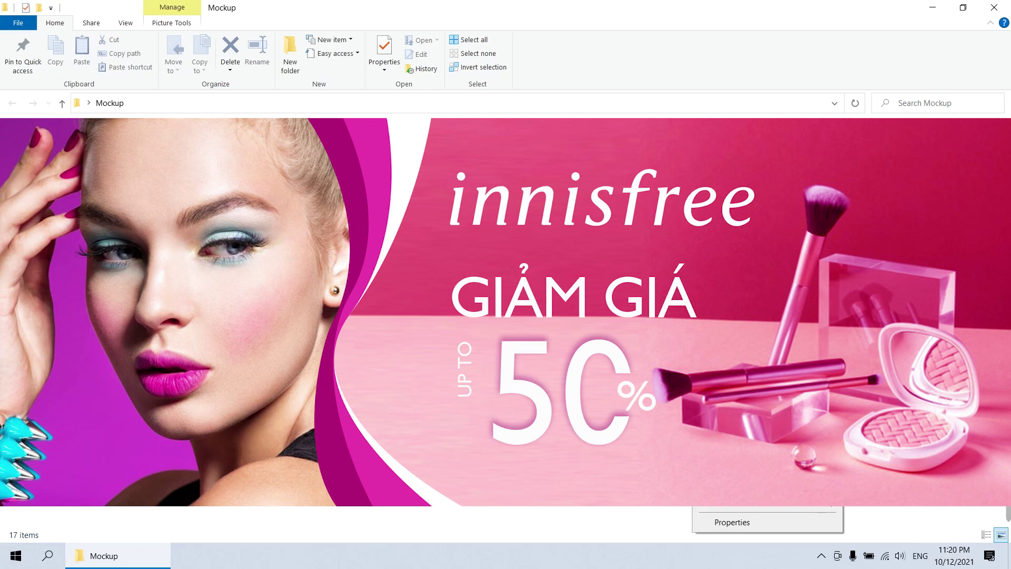
# Dismiss the context menu to show the Mockup folder's 17 files
pyautogui.press('Escape')
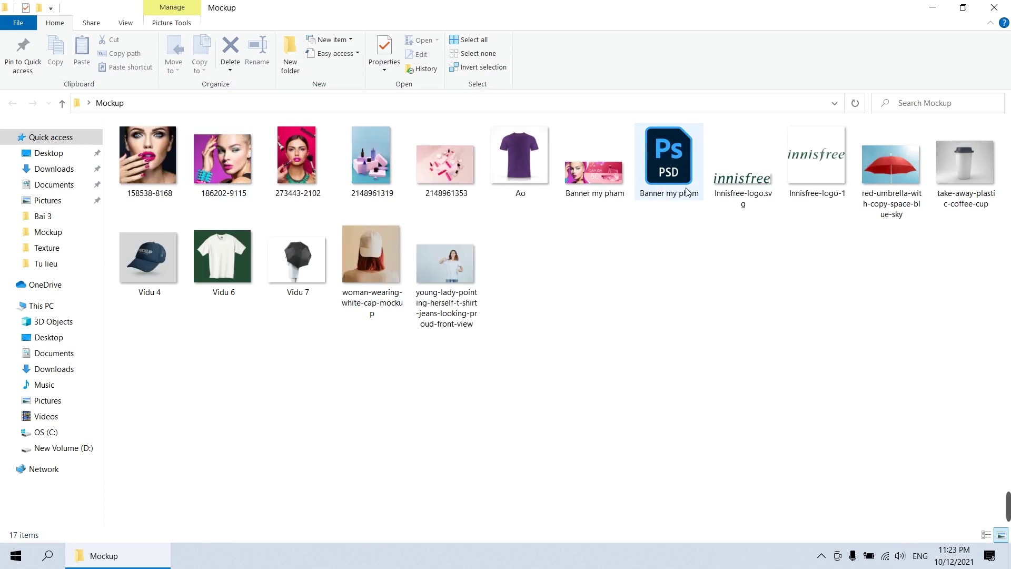
# Open the woman-wearing-white-cap-mockup photo in Adobe Photoshop 2021 with Open with
pyautogui.doubleClick(372, 270)
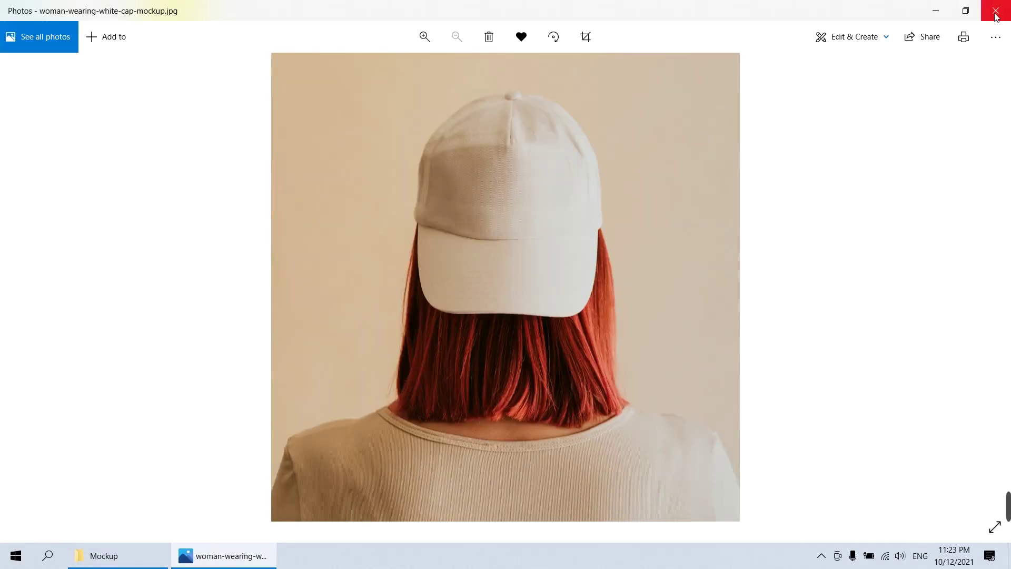
pyautogui.click(996, 11)
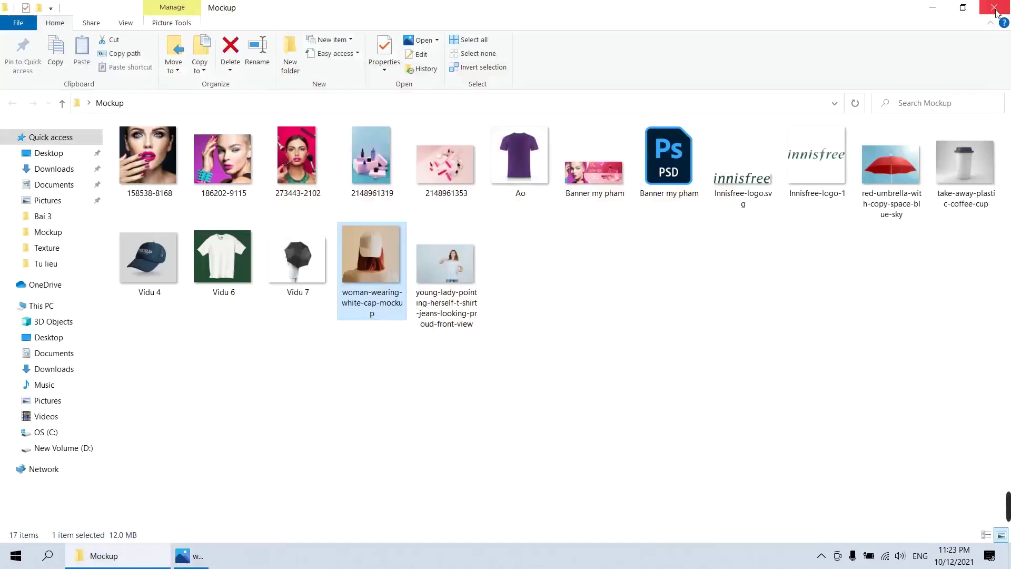
pyautogui.rightClick(378, 253)
pyautogui.moveTo(418, 317)
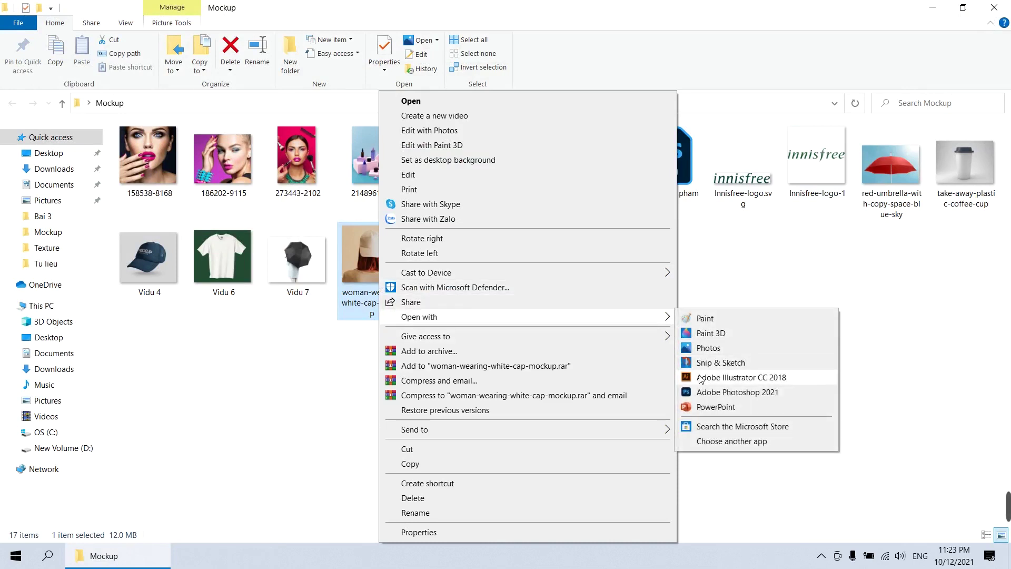
pyautogui.click(703, 393)
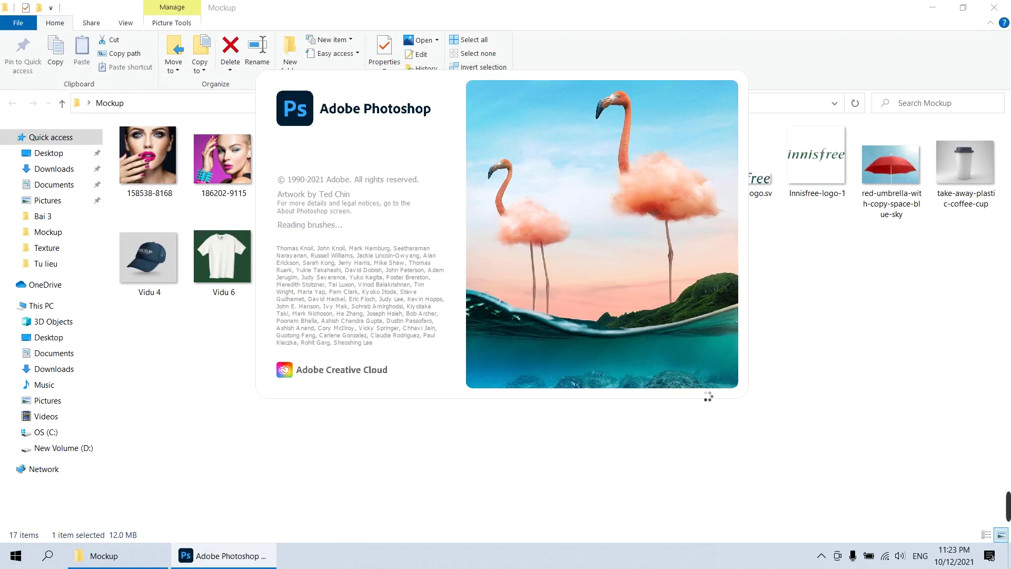
pyautogui.rightClick(378, 255)
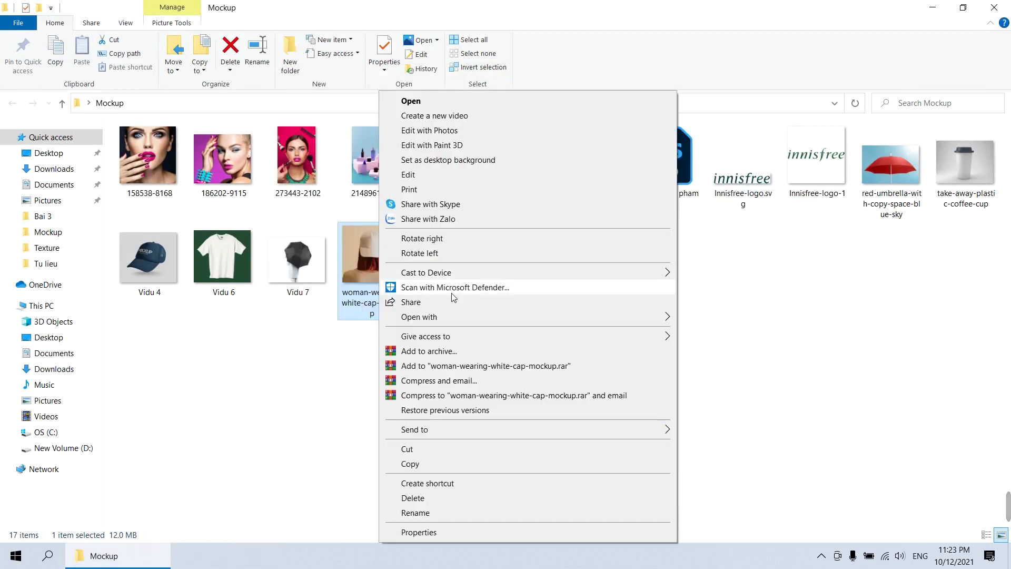
pyautogui.moveTo(418, 317)
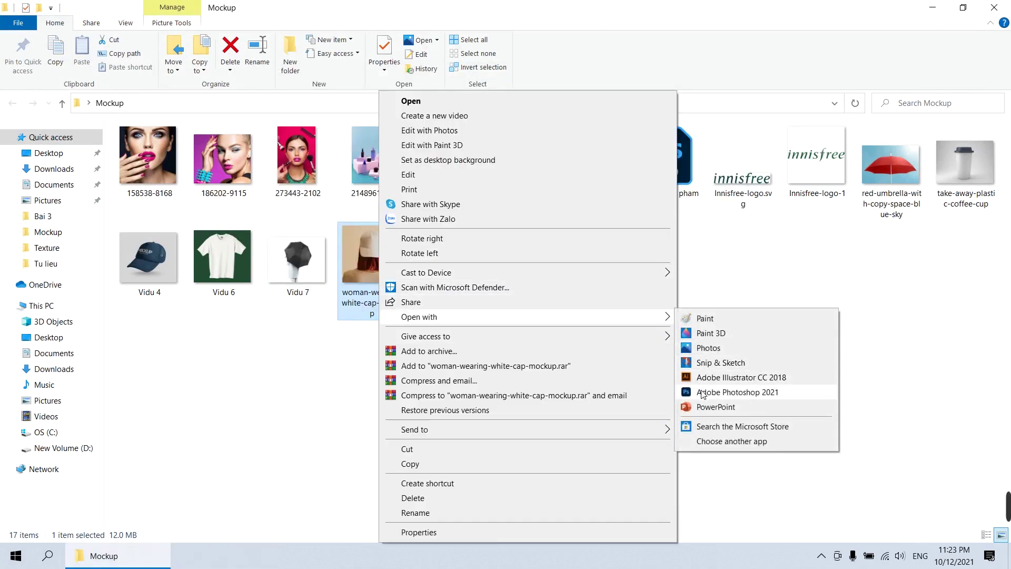
pyautogui.click(704, 393)
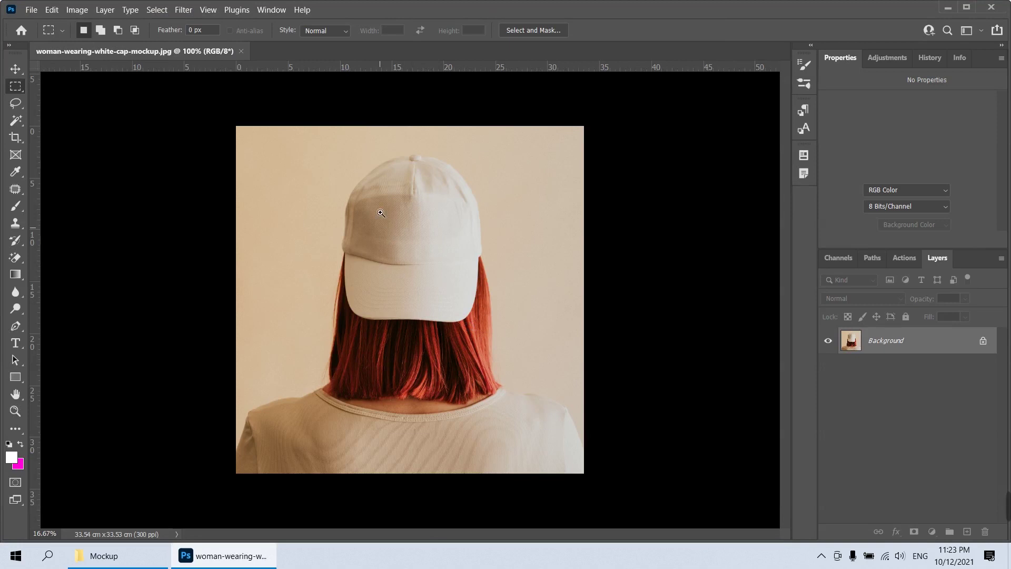
# Quick Select the cap and shirt and copy them to Layer 1, hiding the original
pyautogui.moveTo(427, 229); pyautogui.dragTo(456, 303)
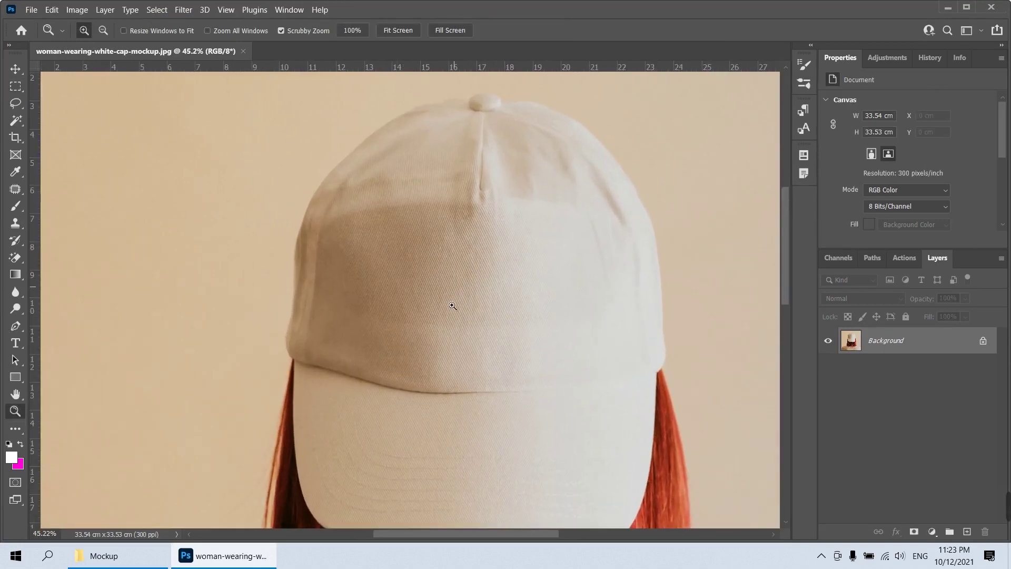
pyautogui.press('p')
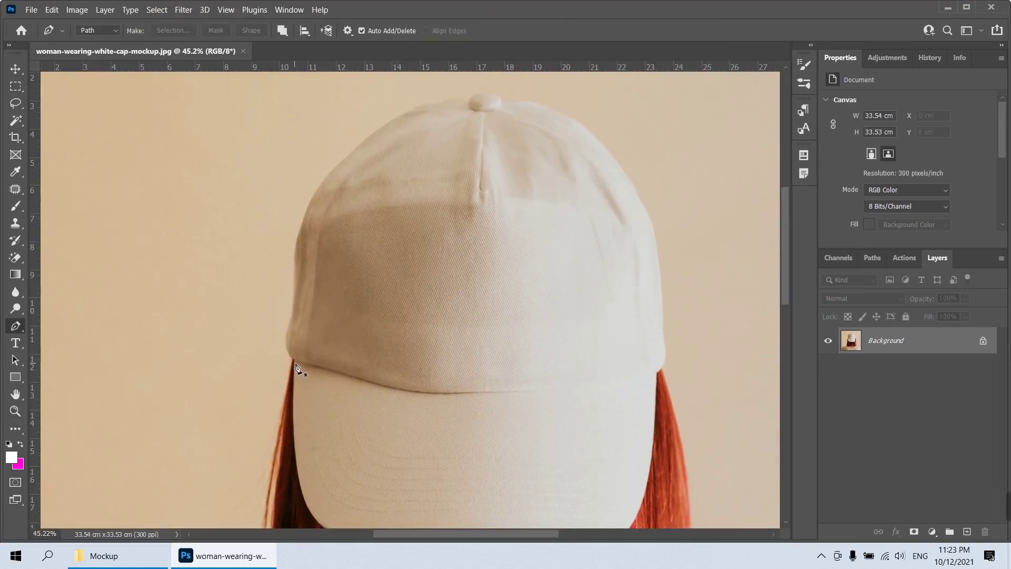
pyautogui.click(16, 120)
pyautogui.rightClick(15, 120)
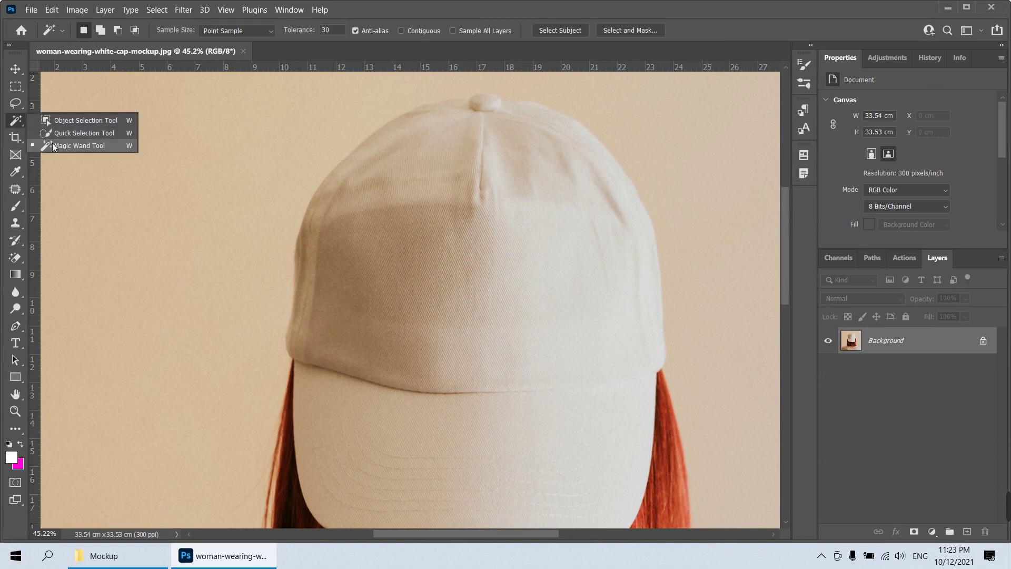
pyautogui.click(52, 118)
pyautogui.moveTo(396, 255); pyautogui.dragTo(417, 212)
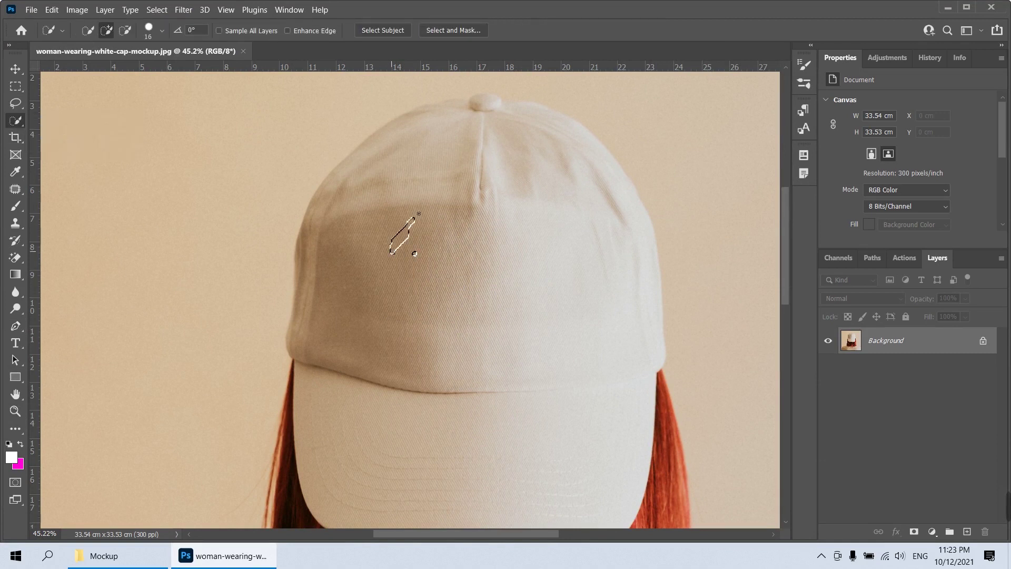
pyautogui.click(161, 30)
pyautogui.moveTo(182, 62); pyautogui.dragTo(137, 61)
pyautogui.press('Return')
pyautogui.moveTo(374, 276); pyautogui.dragTo(368, 211)
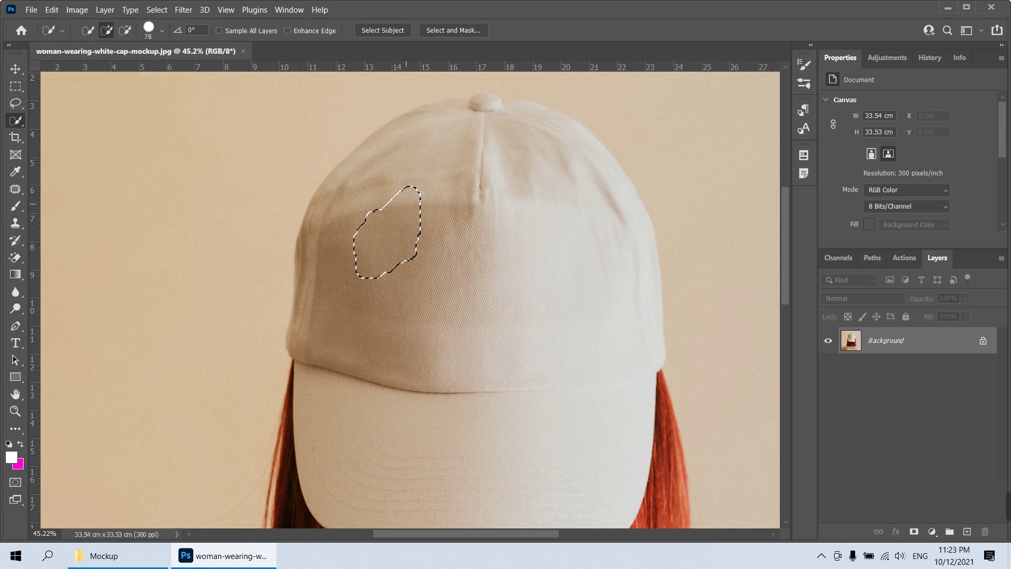
pyautogui.hotkey('ctrl', '-')
pyautogui.hotkey('ctrl', '-')
pyautogui.hotkey('ctrl', '-')
pyautogui.hotkey('ctrl', 'j')
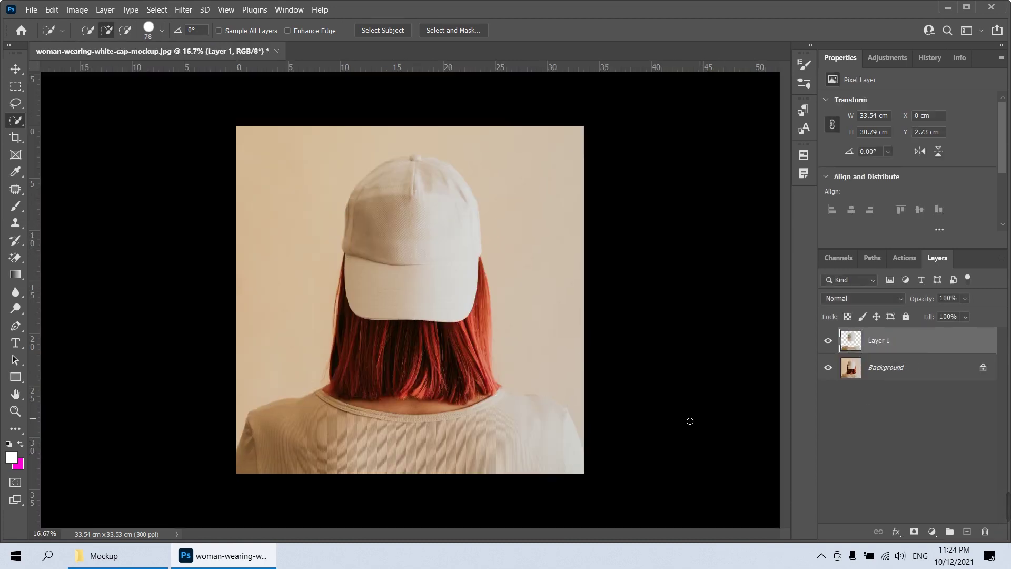
pyautogui.click(828, 368)
# Delete leftover background beside the right shoulder using a Pen path selection, then show the original
pyautogui.press('z')
pyautogui.moveTo(604, 429); pyautogui.dragTo(650, 491)
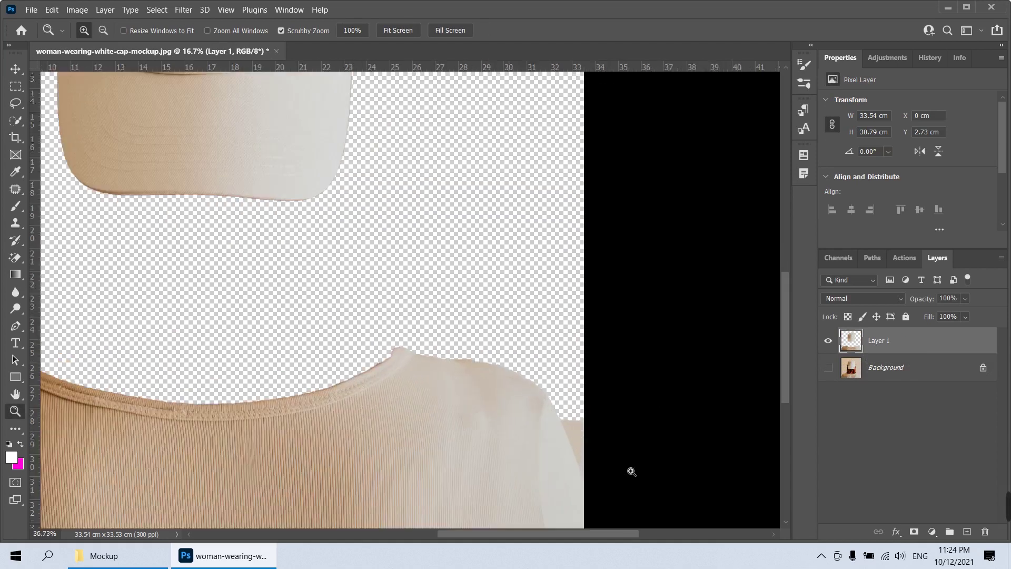
pyautogui.press('p')
pyautogui.click(629, 395)
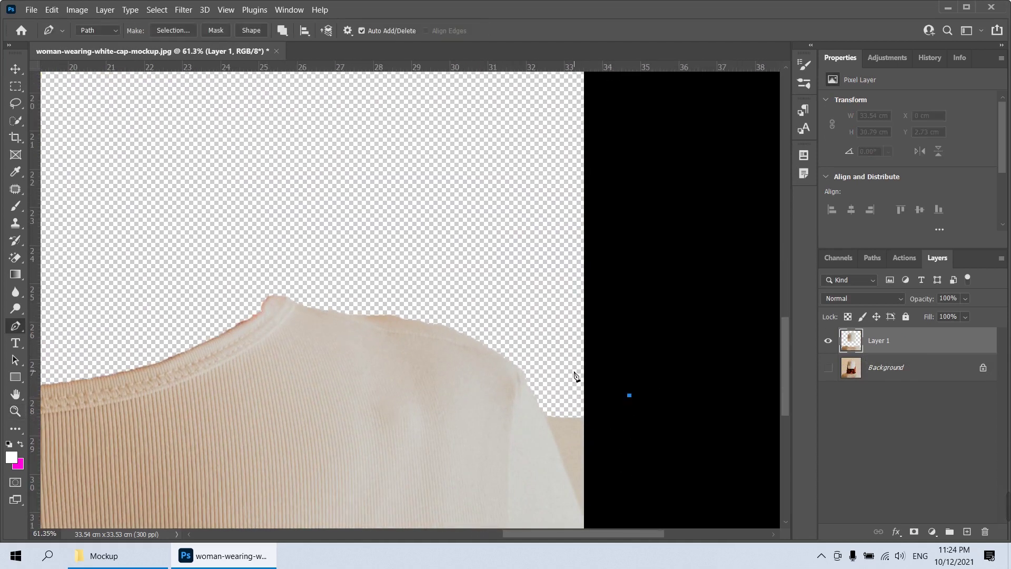
pyautogui.click(573, 371)
pyautogui.click(523, 375)
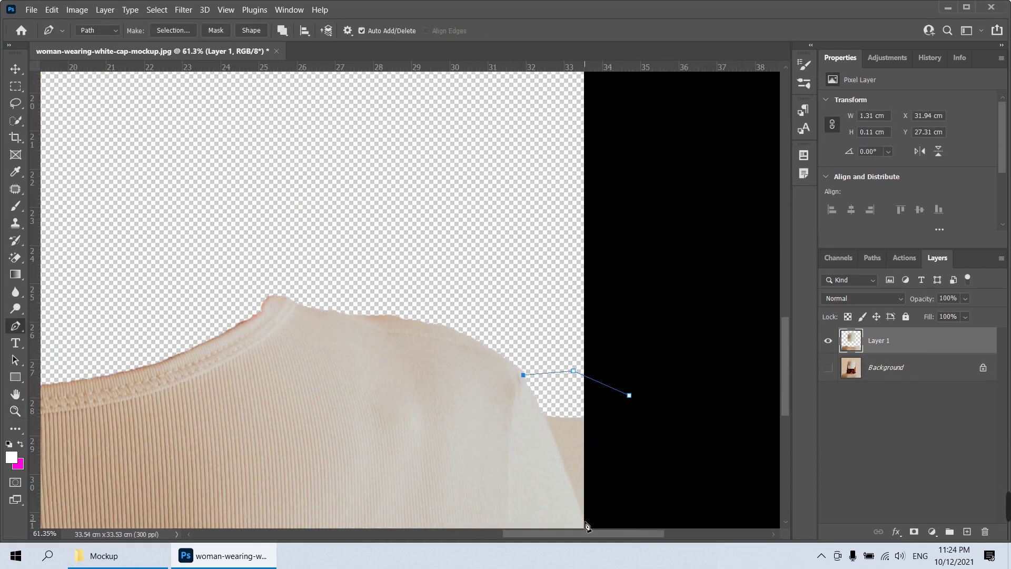
pyautogui.click(585, 521)
pyautogui.moveTo(649, 470); pyautogui.dragTo(650, 461)
pyautogui.hotkey('ctrl', 'Return')
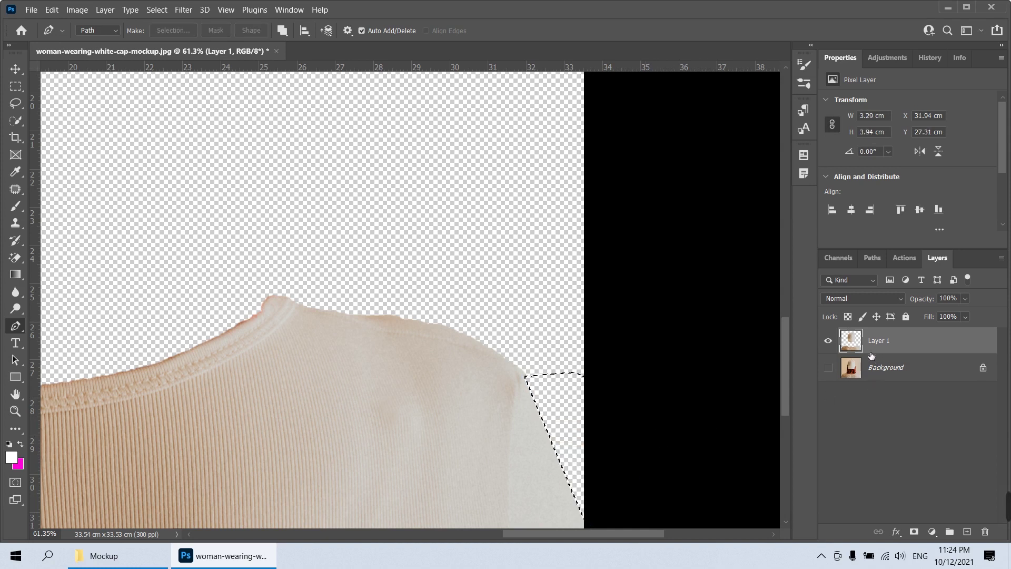
pyautogui.press('Delete')
pyautogui.hotkey('ctrl', 'd')
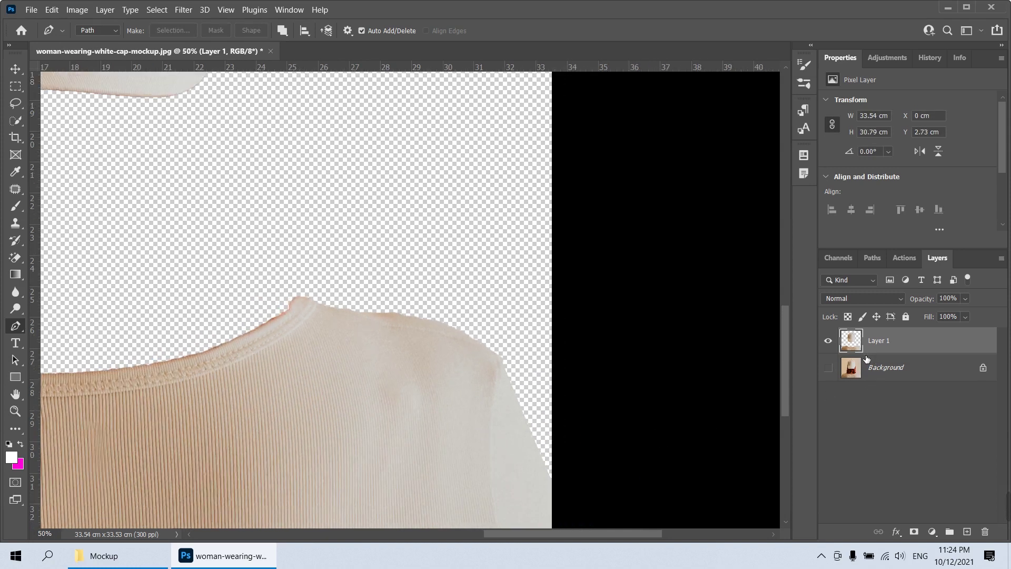
pyautogui.hotkey('ctrl', '0')
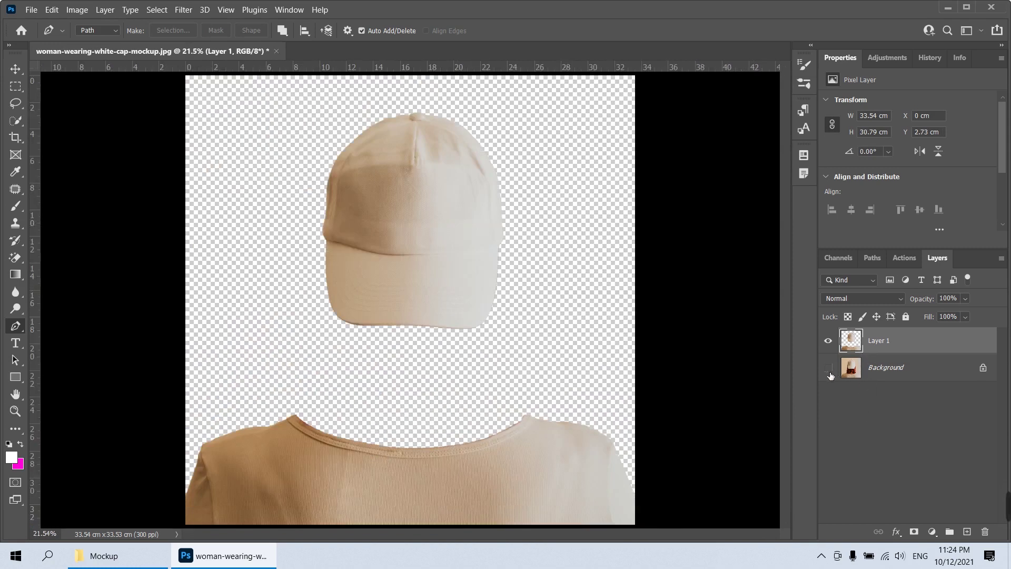
pyautogui.click(829, 367)
# Tint the cut-out cap and shirt purple with Hue/Saturation
pyautogui.hotkey('ctrl', 'u')
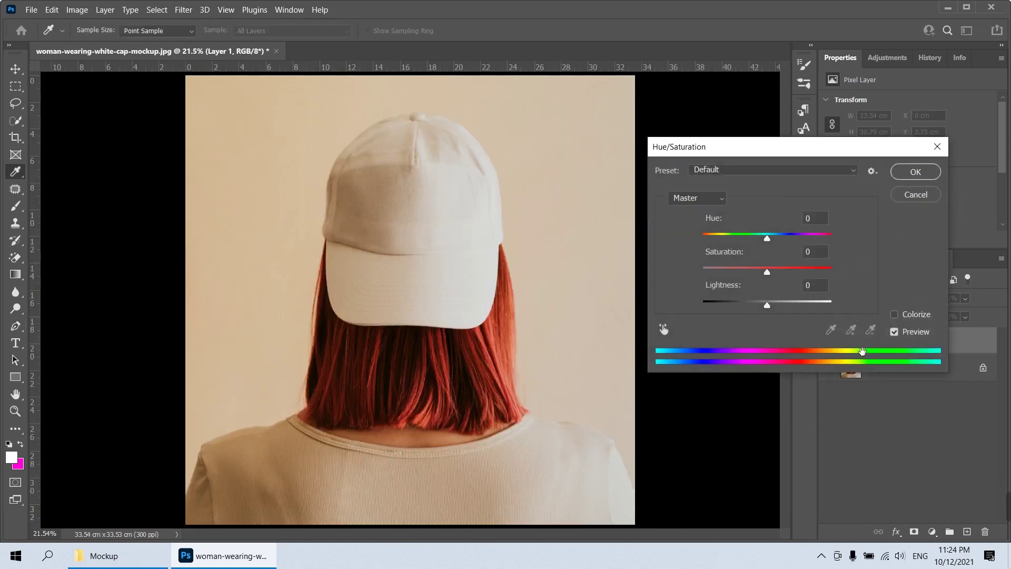
pyautogui.moveTo(767, 238); pyautogui.dragTo(826, 238)
pyautogui.moveTo(769, 274); pyautogui.dragTo(788, 272)
pyautogui.moveTo(827, 240); pyautogui.dragTo(806, 238)
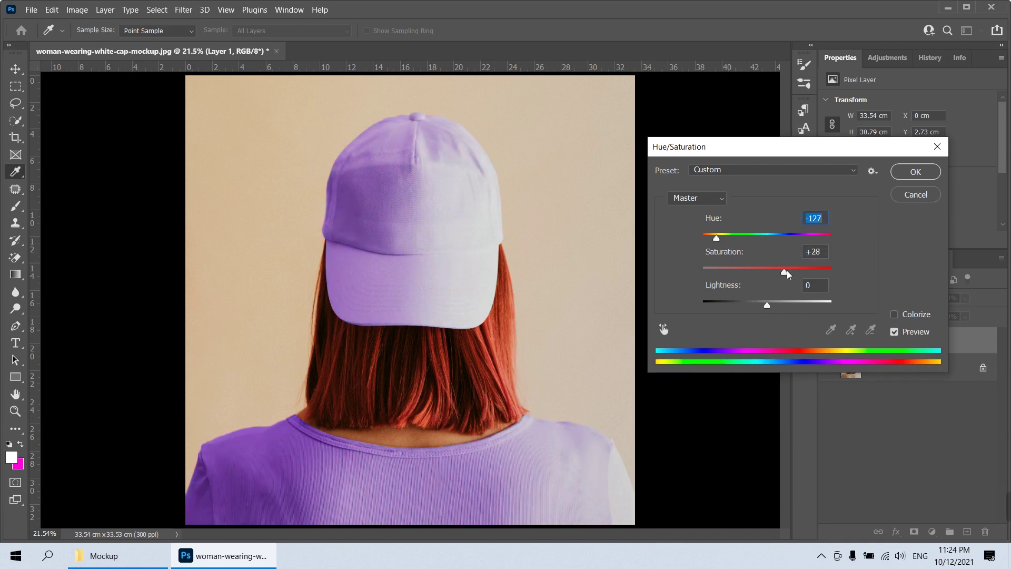
pyautogui.click(787, 271)
pyautogui.press('Return')
# Try Levels on the original photo, cancel, and desaturate it to black and white
pyautogui.press('p')
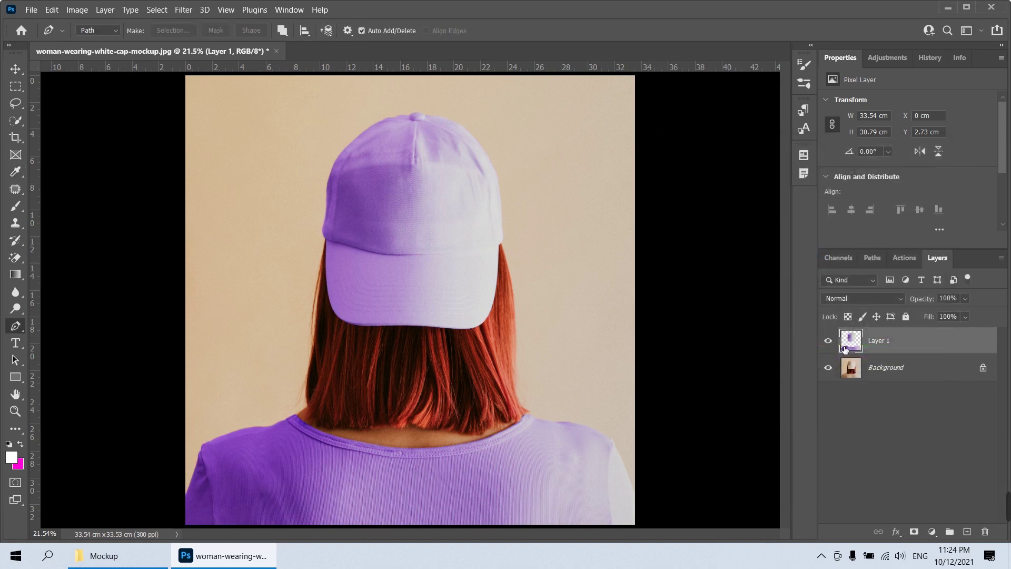
pyautogui.click(871, 372)
pyautogui.hotkey('ctrl', 'l')
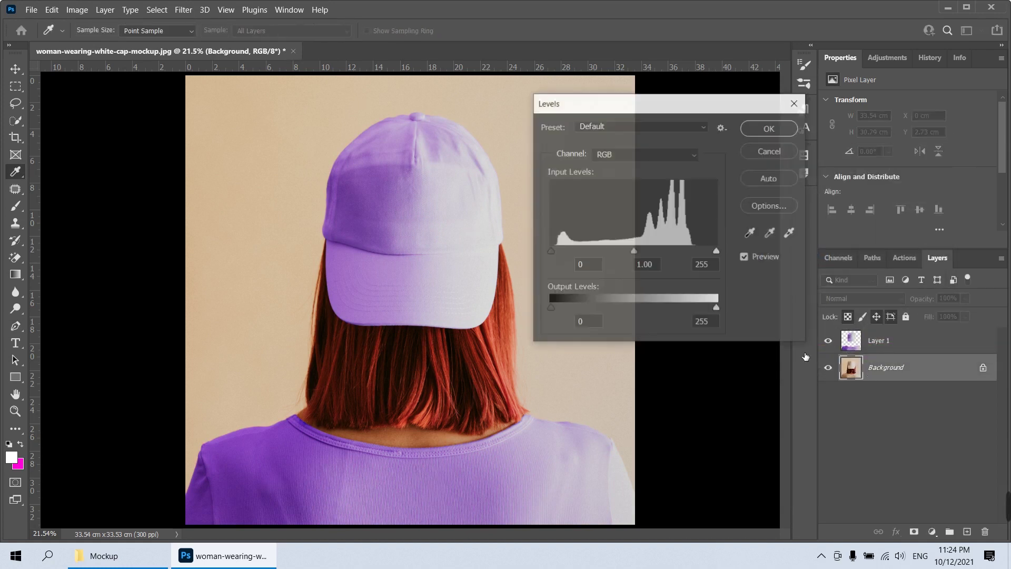
pyautogui.moveTo(634, 252); pyautogui.dragTo(663, 252)
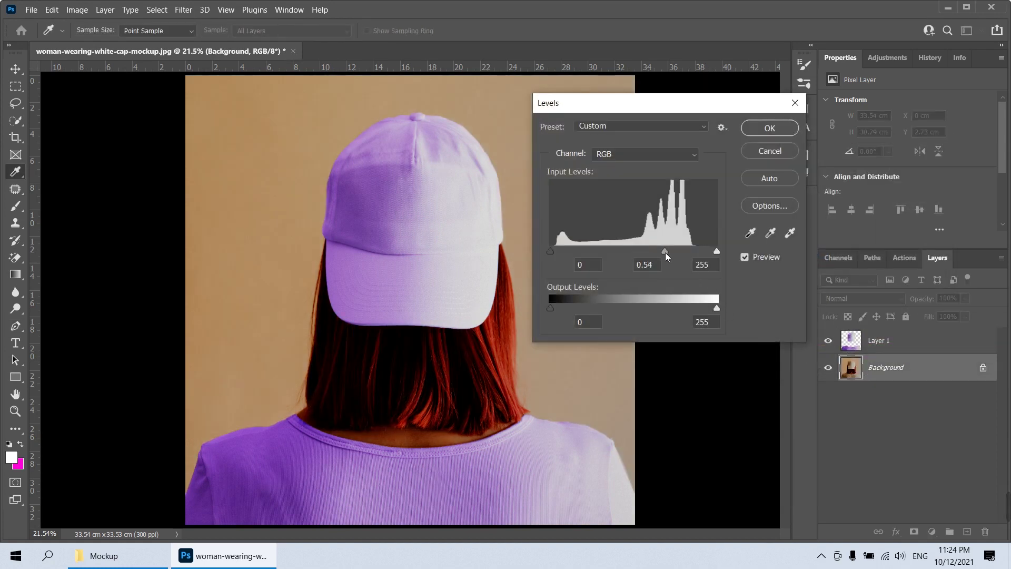
pyautogui.press('Escape')
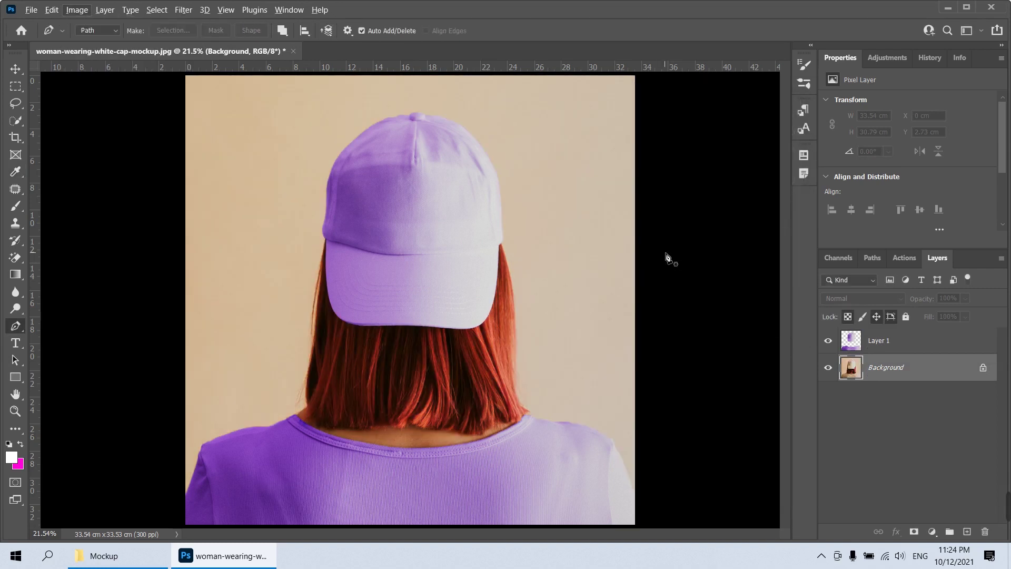
pyautogui.hotkey('ctrl', 'shift', 'u')
pyautogui.press('v')
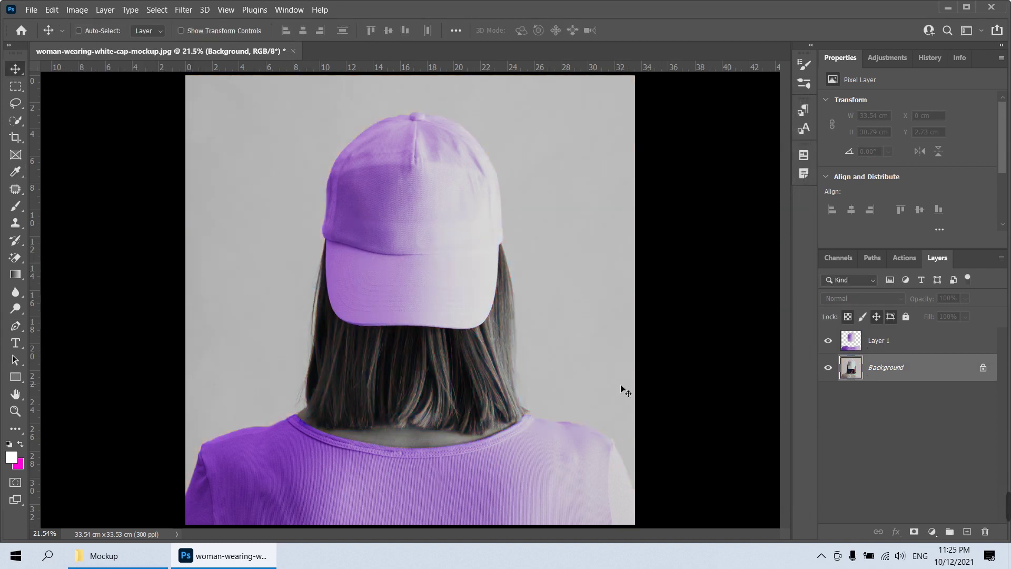
pyautogui.hotkey('ctrl', '-')
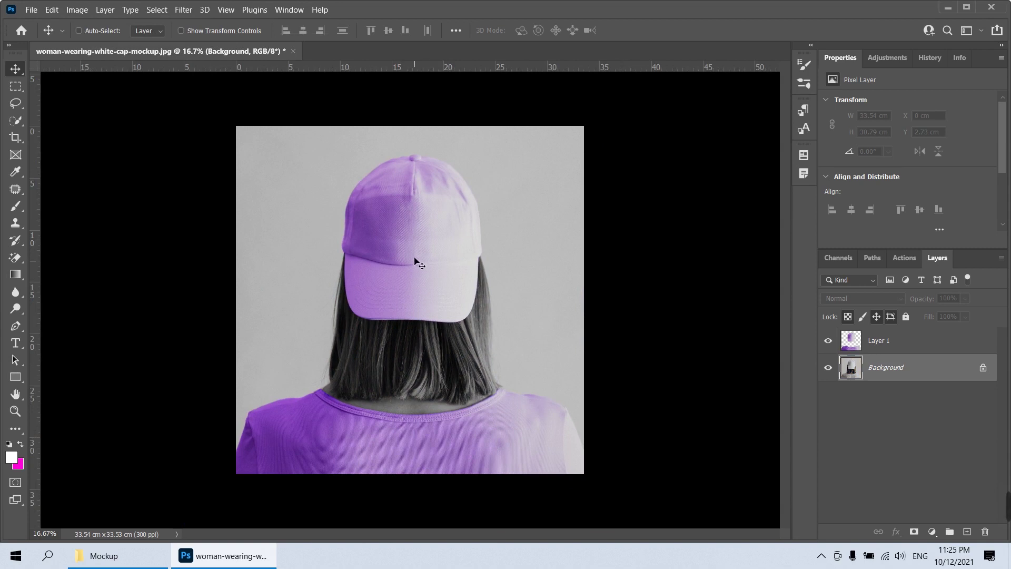
# Deepen the purple cap and shirt layer with a Levels midtone of about 0.70
pyautogui.rightClick(415, 262)
pyautogui.click(432, 264)
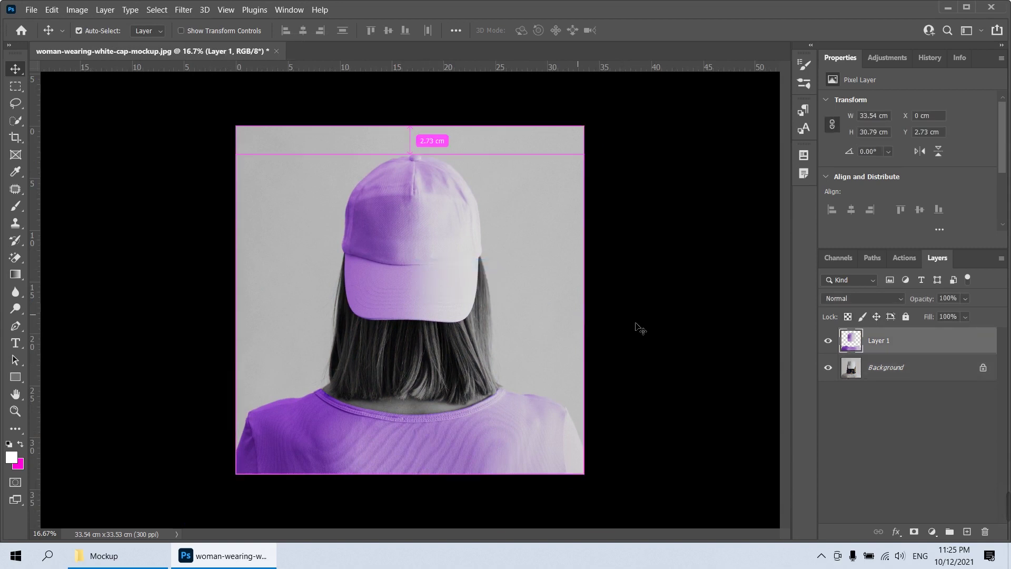
pyautogui.hotkey('ctrl', 'l')
pyautogui.moveTo(634, 251); pyautogui.dragTo(653, 255)
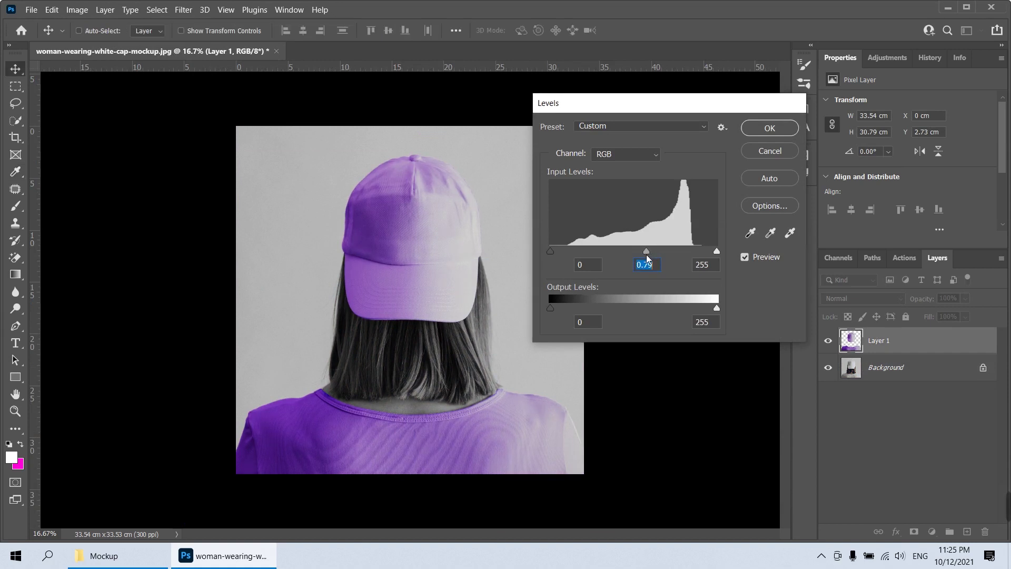
pyautogui.press('Return')
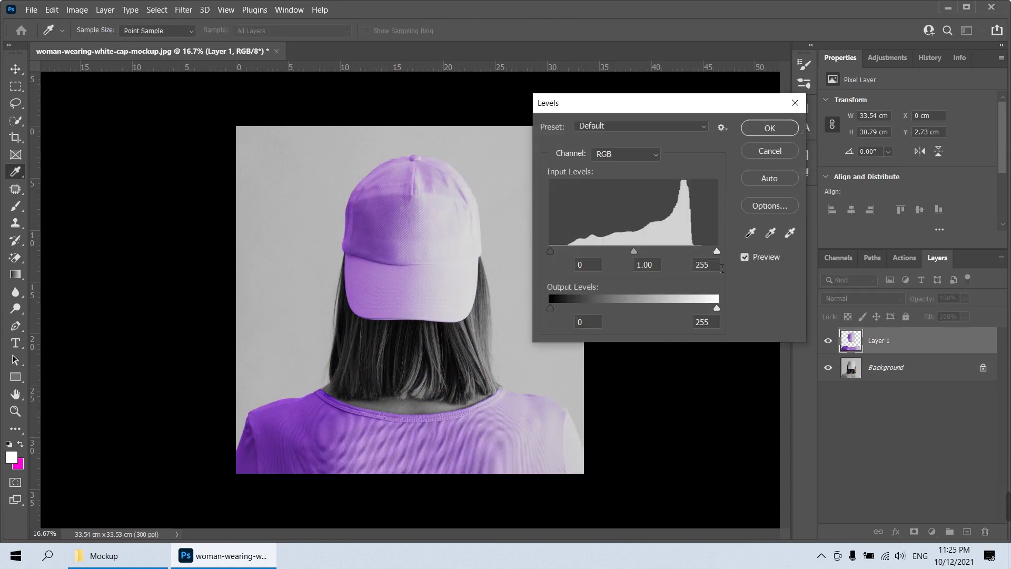
pyautogui.moveTo(715, 253)
pyautogui.mouseDown()
pyautogui.moveTo(706, 252)
pyautogui.moveTo(735, 255)
pyautogui.mouseUp()
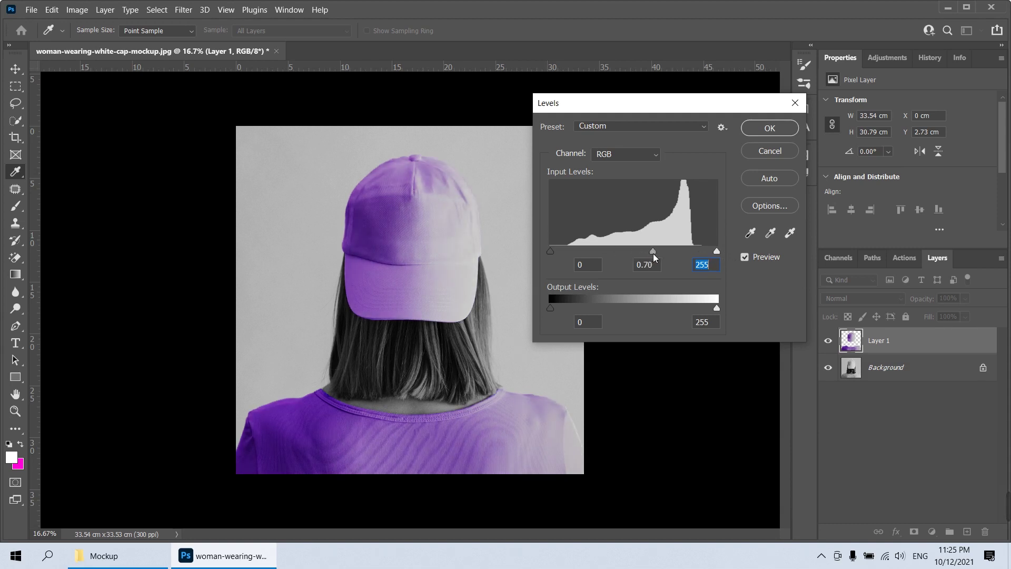
pyautogui.press('Return')
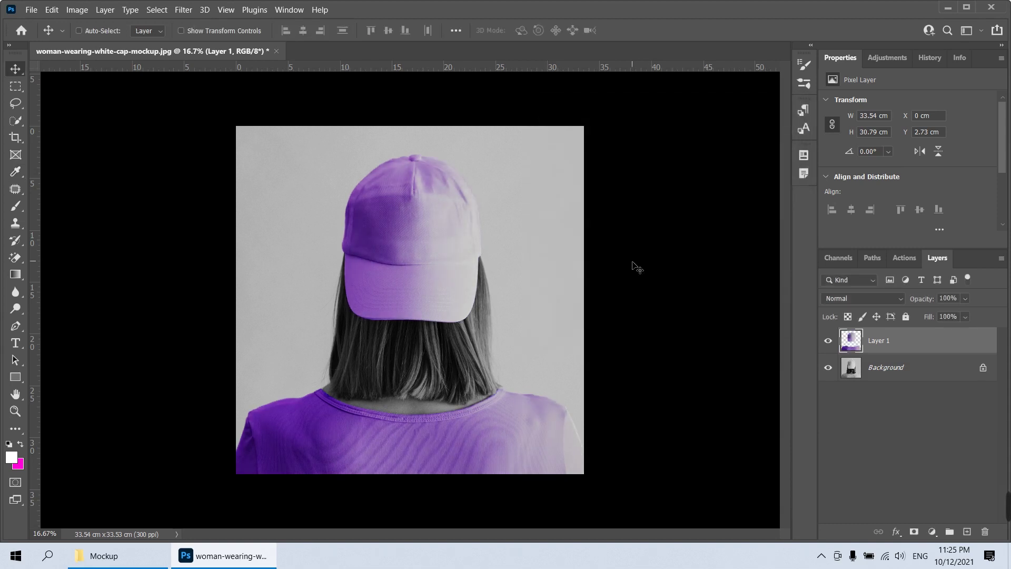
# Enter Quick Mask with the brush and undo a trial stroke over the cap
pyautogui.press('b')
pyautogui.press('d')
pyautogui.press('q')
pyautogui.moveTo(427, 184); pyautogui.dragTo(429, 255)
pyautogui.hotkey('ctrl', 'z')
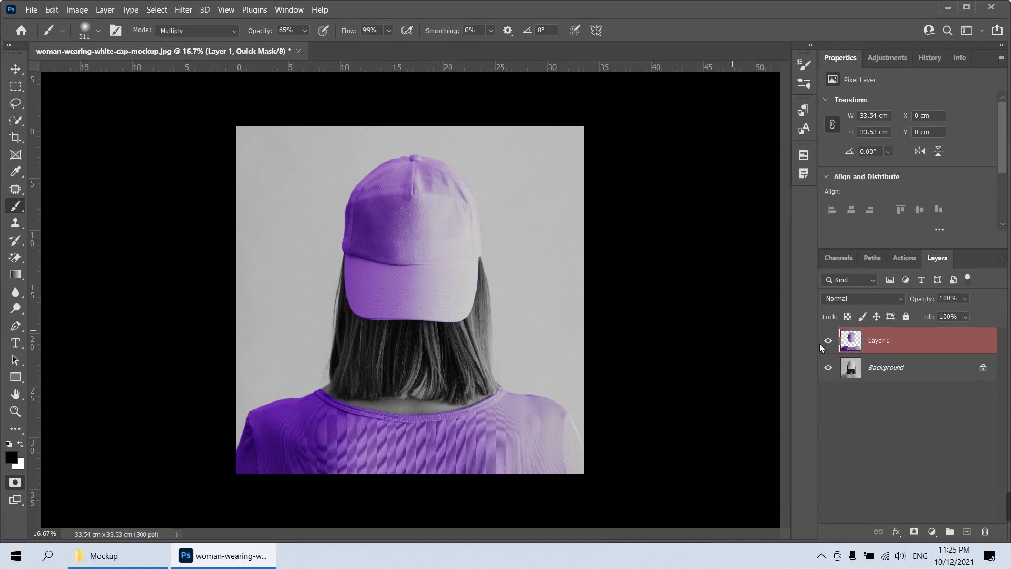
# Exit Quick Mask and open Innisfree-logo.svg from the Desktop Mockup folder
pyautogui.press('q')
pyautogui.press('q')
pyautogui.hotkey('ctrl', 'o')
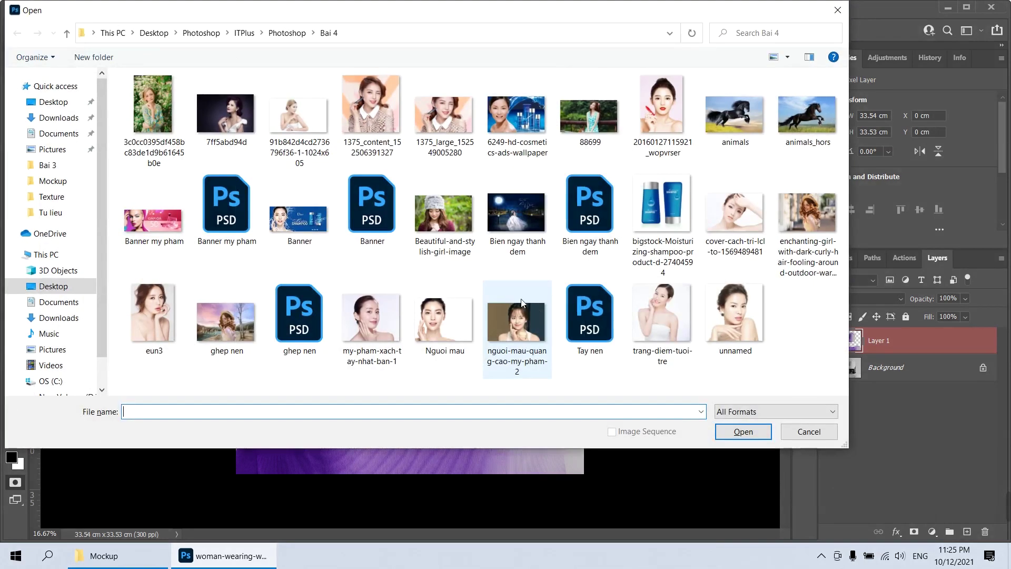
pyautogui.click(53, 102)
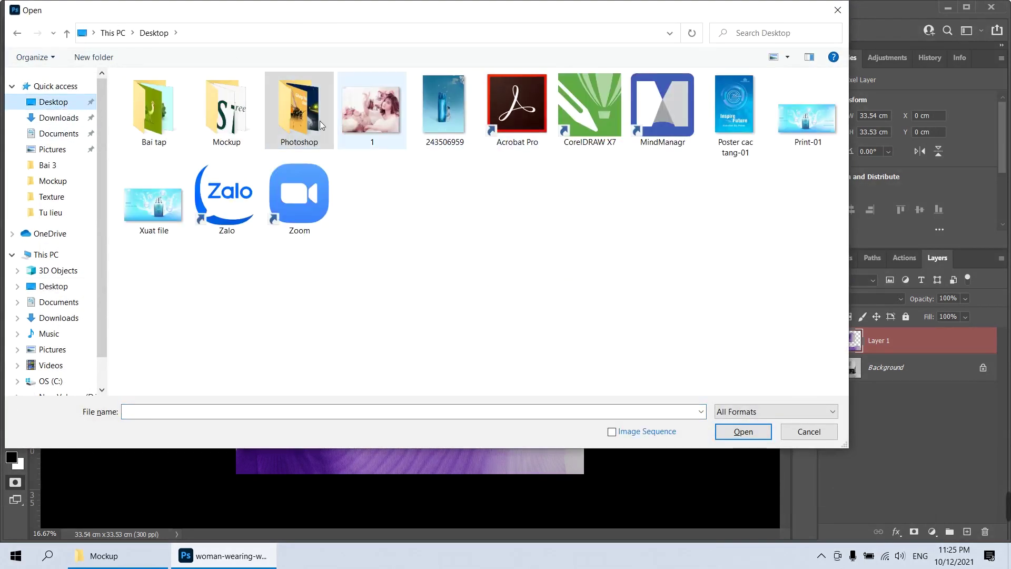
pyautogui.doubleClick(227, 113)
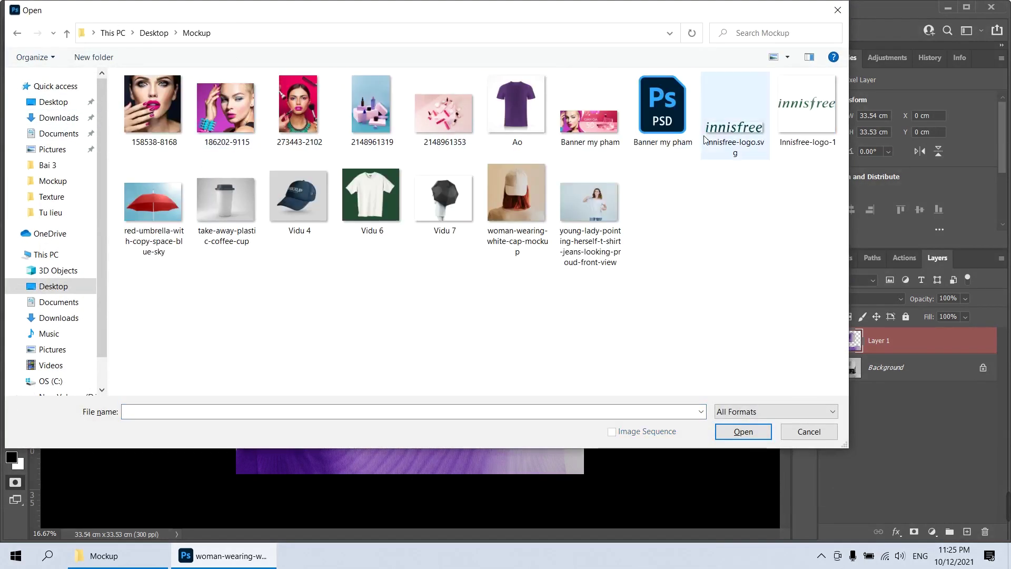
pyautogui.doubleClick(735, 119)
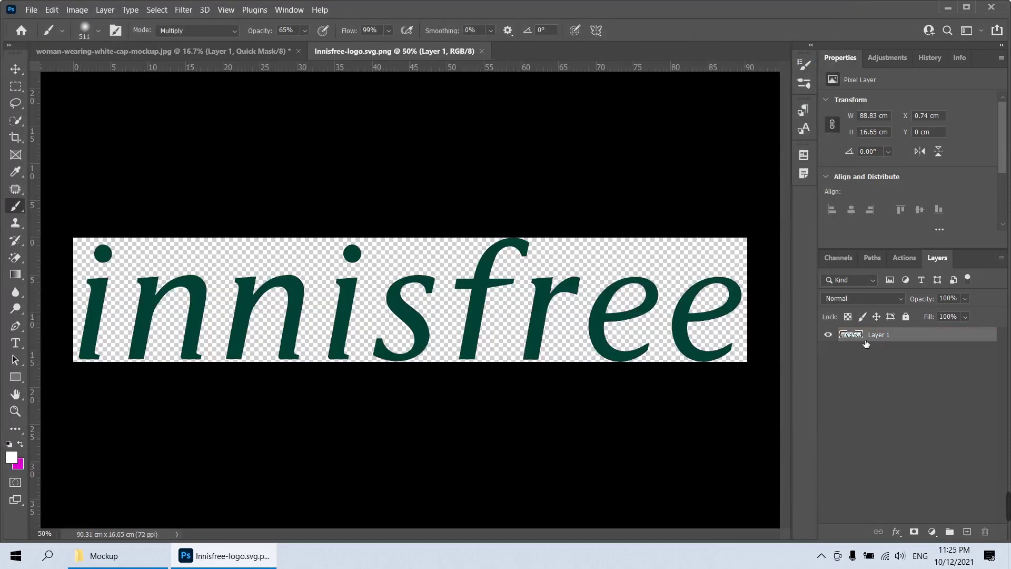
# Recolour the logo letters magenta by loading them as a selection and filling
pyautogui.keyDown('ctrl'); pyautogui.click(855, 336); pyautogui.keyUp('ctrl')
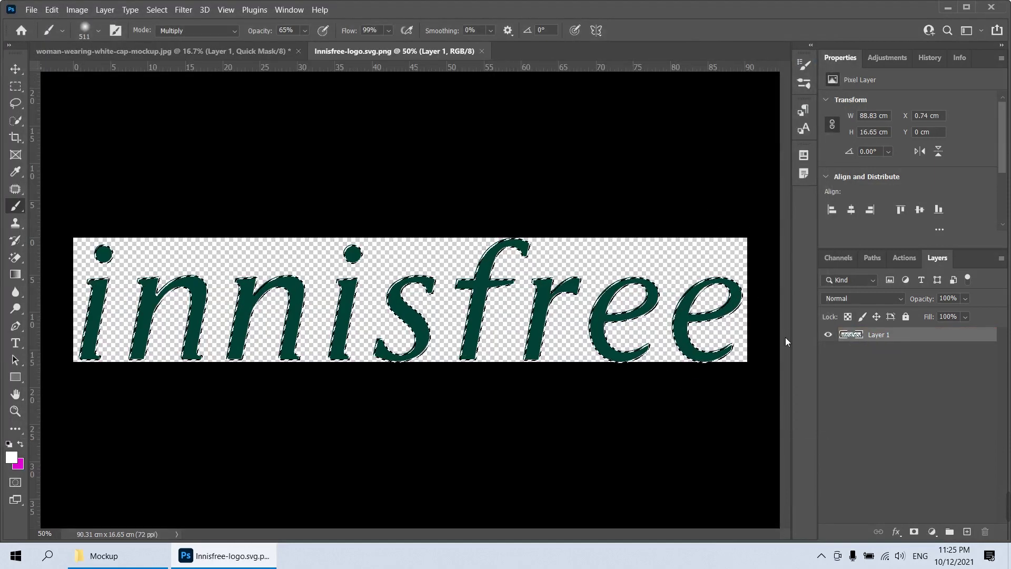
pyautogui.hotkey('ctrl', 'BackSpace')
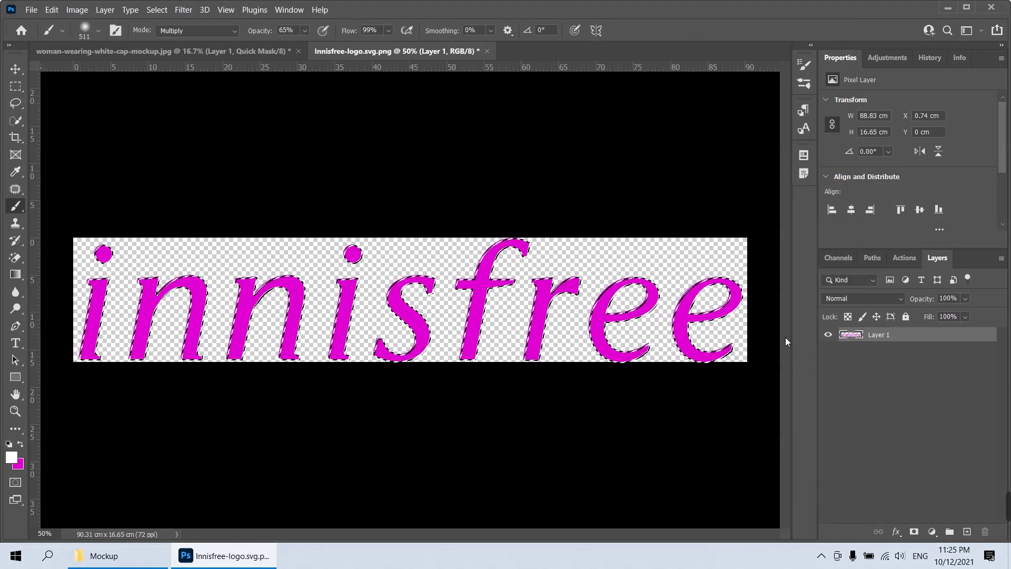
pyautogui.click(16, 69)
# Paste the innisfree logo into the mockup and scale it down onto the cap front
pyautogui.click(196, 52)
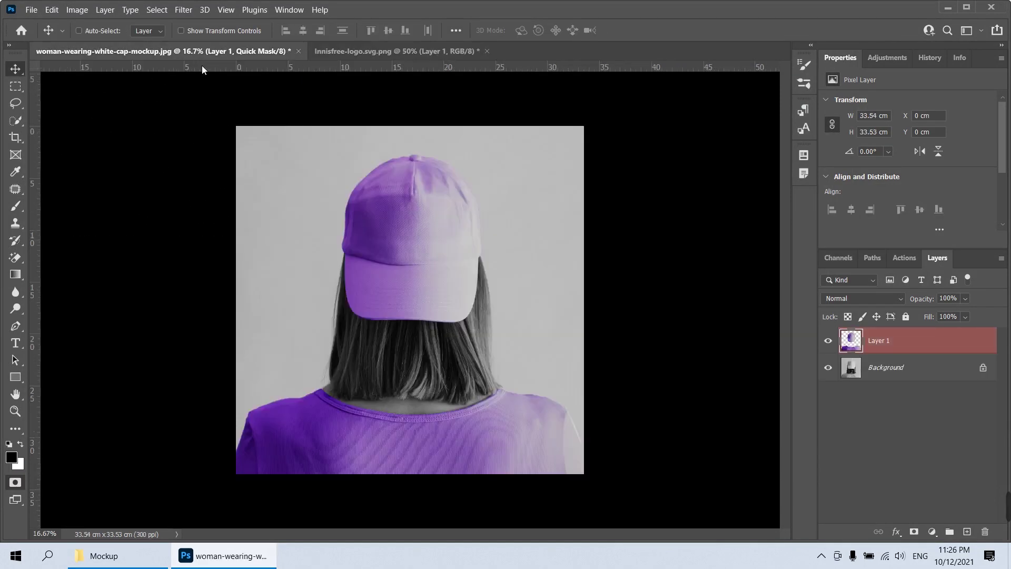
pyautogui.hotkey('ctrl', 'v')
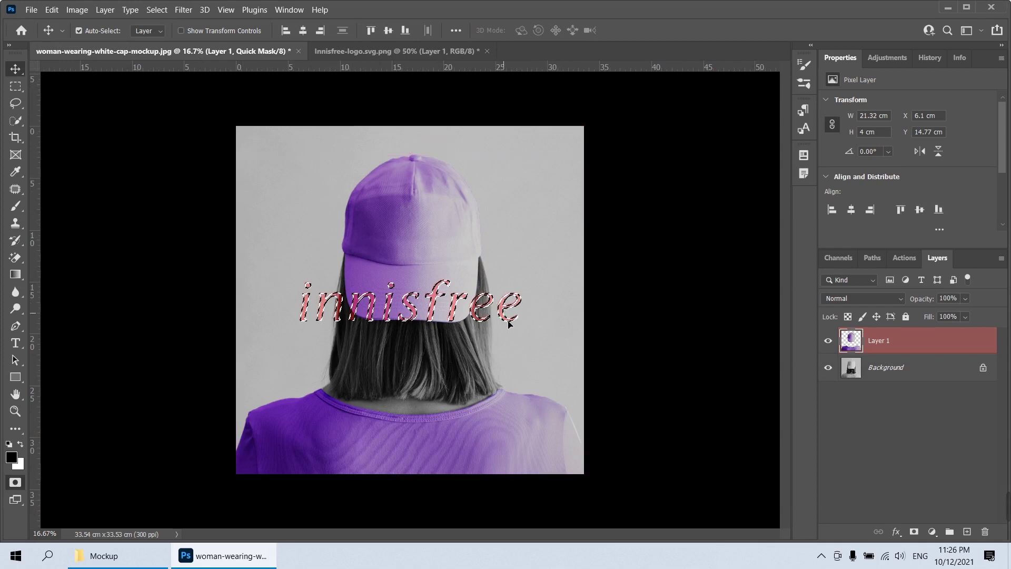
pyautogui.hotkey('ctrl', 't')
pyautogui.moveTo(526, 330); pyautogui.dragTo(424, 297)
pyautogui.moveTo(361, 299); pyautogui.dragTo(384, 237)
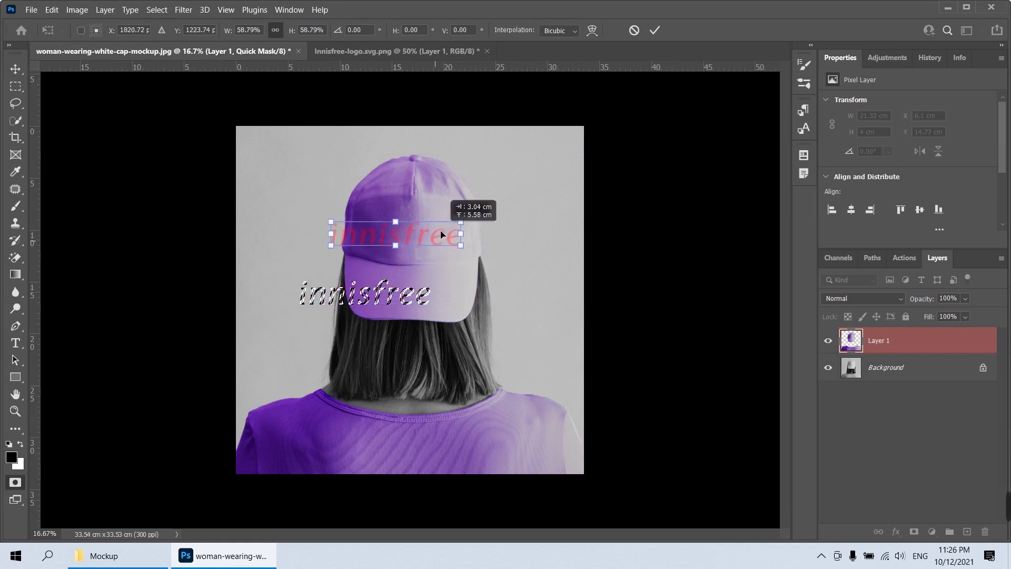
pyautogui.moveTo(452, 249)
pyautogui.mouseDown()
pyautogui.moveTo(434, 243)
pyautogui.moveTo(514, 303)
pyautogui.mouseUp()
pyautogui.press('Return')
pyautogui.hotkey('ctrl', 'd')
# Fill the logo selection with white on a new Layer 2
pyautogui.press('z')
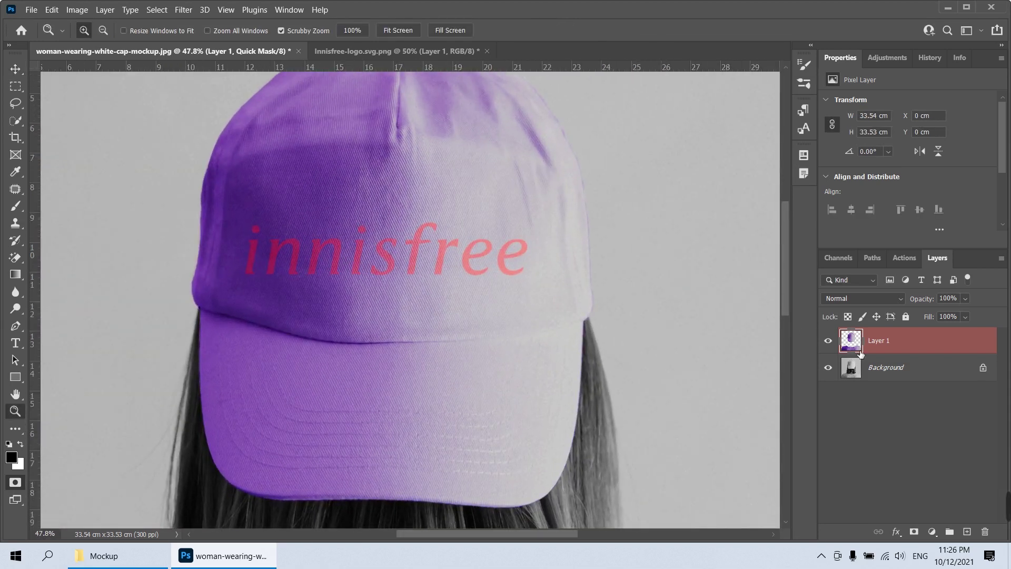
pyautogui.press('q')
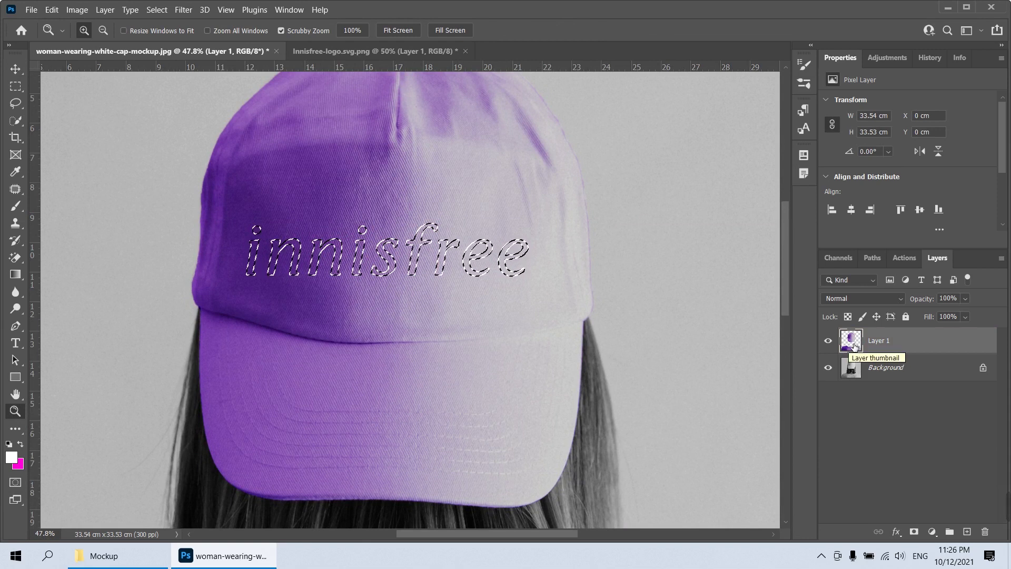
pyautogui.hotkey('ctrl', 'shift', 'n')
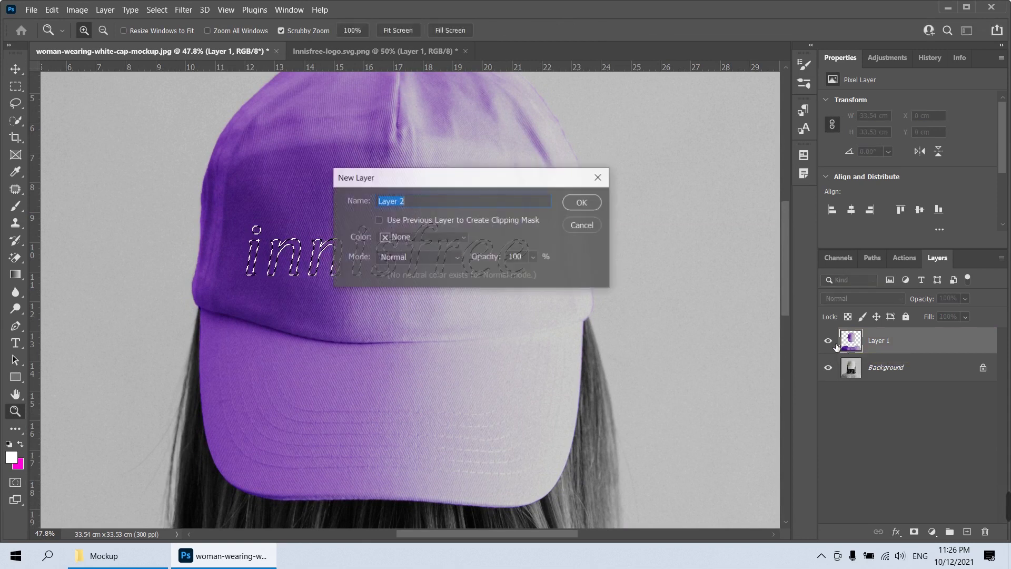
pyautogui.press('Return')
pyautogui.hotkey('ctrl', 'BackSpace')
pyautogui.hotkey('ctrl', 'z')
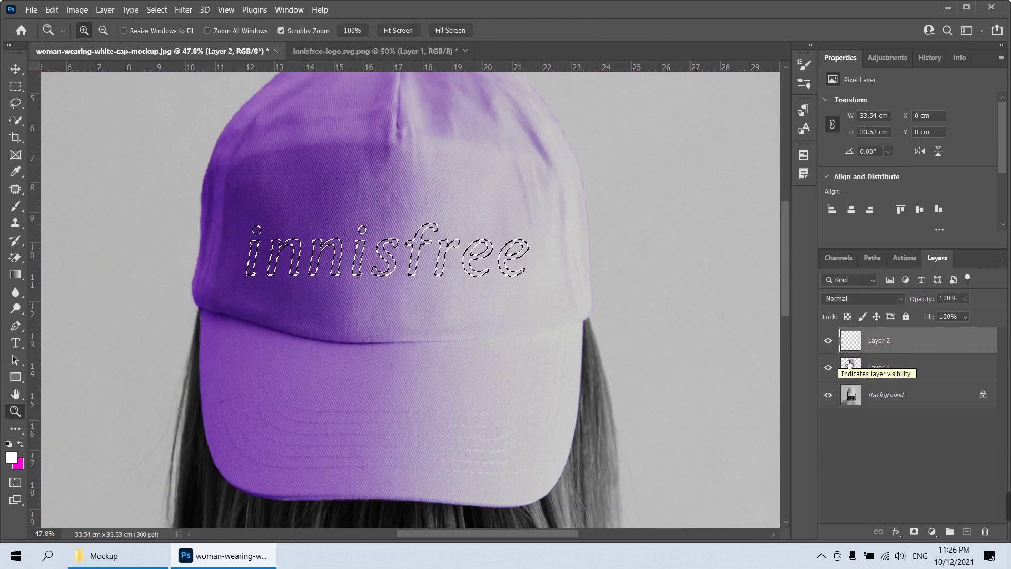
pyautogui.hotkey('ctrl', 'BackSpace')
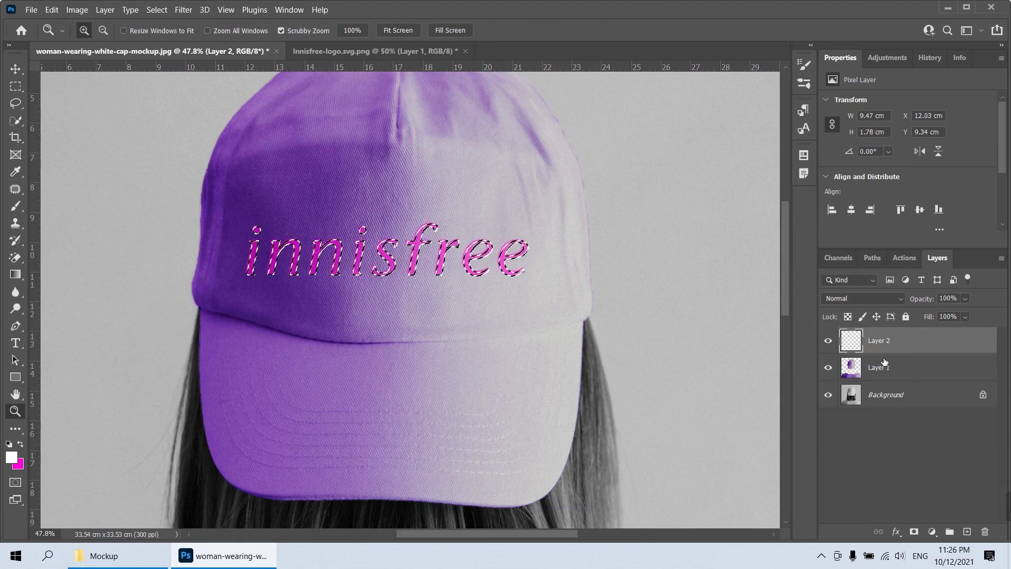
pyautogui.hotkey('ctrl', 's')
pyautogui.press('Escape')
pyautogui.hotkey('alt', 'BackSpace')
pyautogui.hotkey('ctrl', 'd')
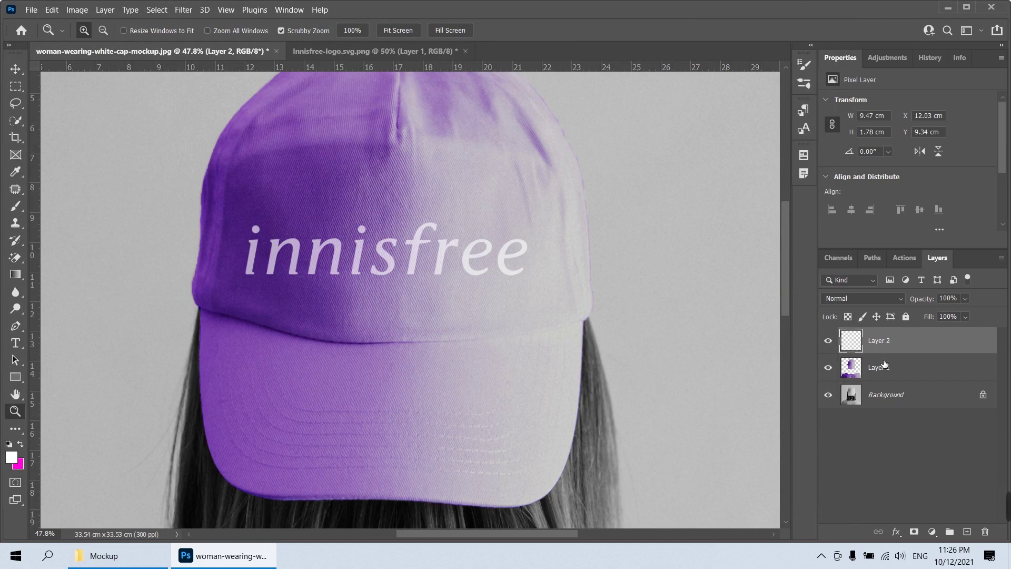
# Zoom in on the cap logo and list the layers beneath it
pyautogui.hotkey('ctrl', '-')
pyautogui.hotkey('ctrl', '-')
pyautogui.hotkey('ctrl', '-')
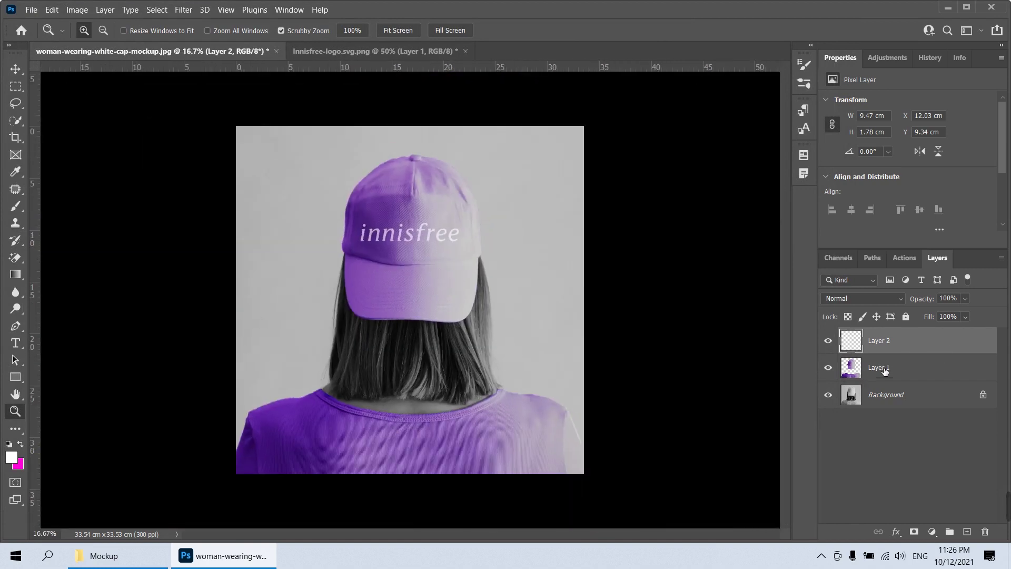
pyautogui.moveTo(435, 218); pyautogui.dragTo(483, 256)
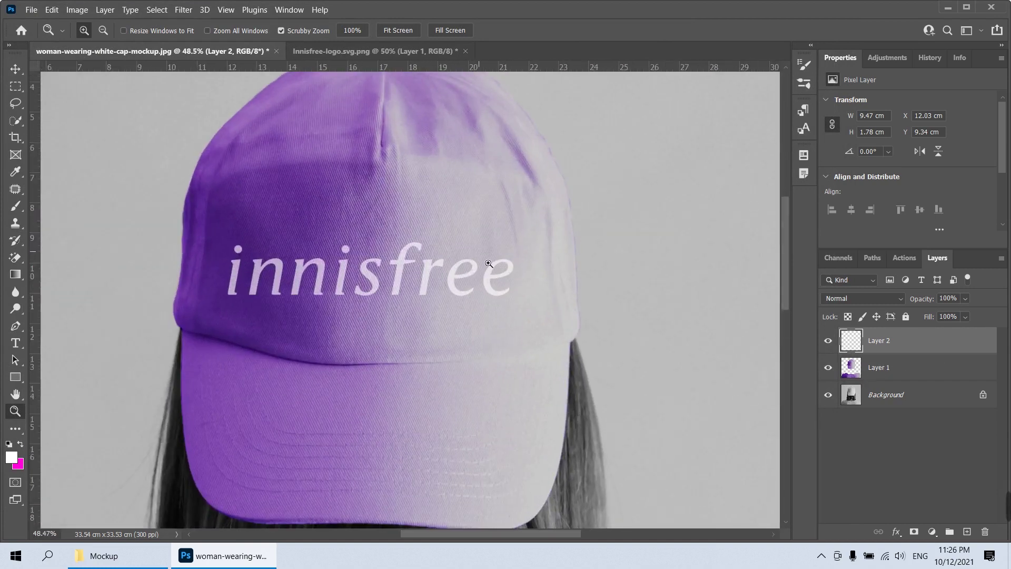
pyautogui.press('v')
pyautogui.rightClick(459, 217)
# Select Layer 1 and try oversized 5000 px Quick Mask dabs, clearing each one
pyautogui.click(469, 224)
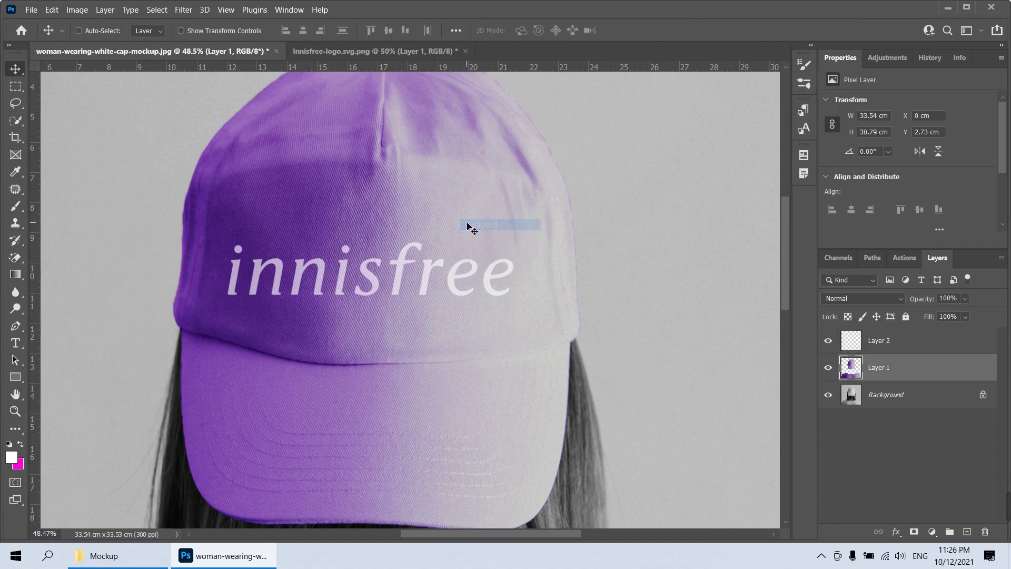
pyautogui.press('q')
pyautogui.press('d')
pyautogui.press('b')
pyautogui.rightClick(442, 207)
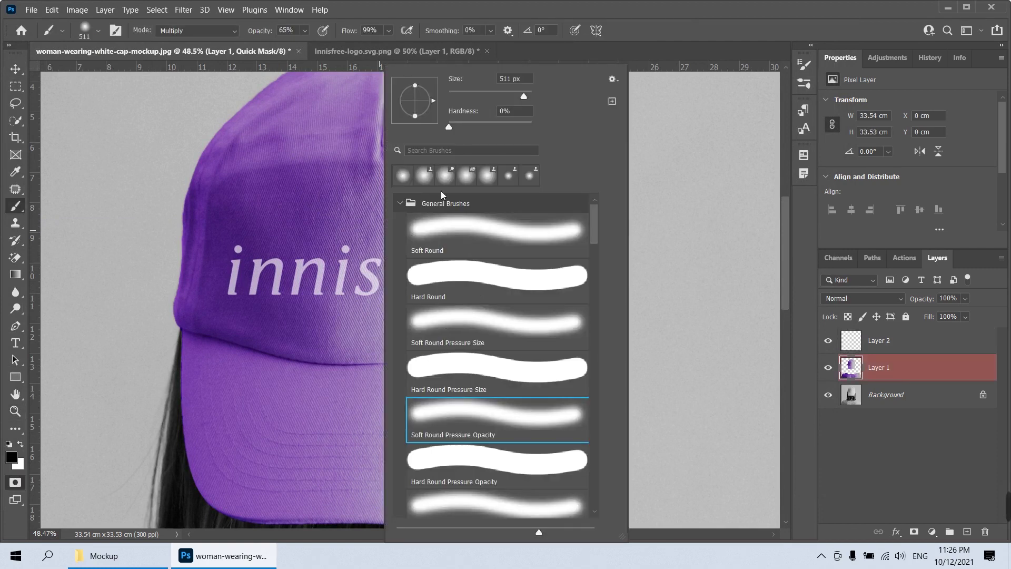
pyautogui.moveTo(523, 96); pyautogui.dragTo(532, 96)
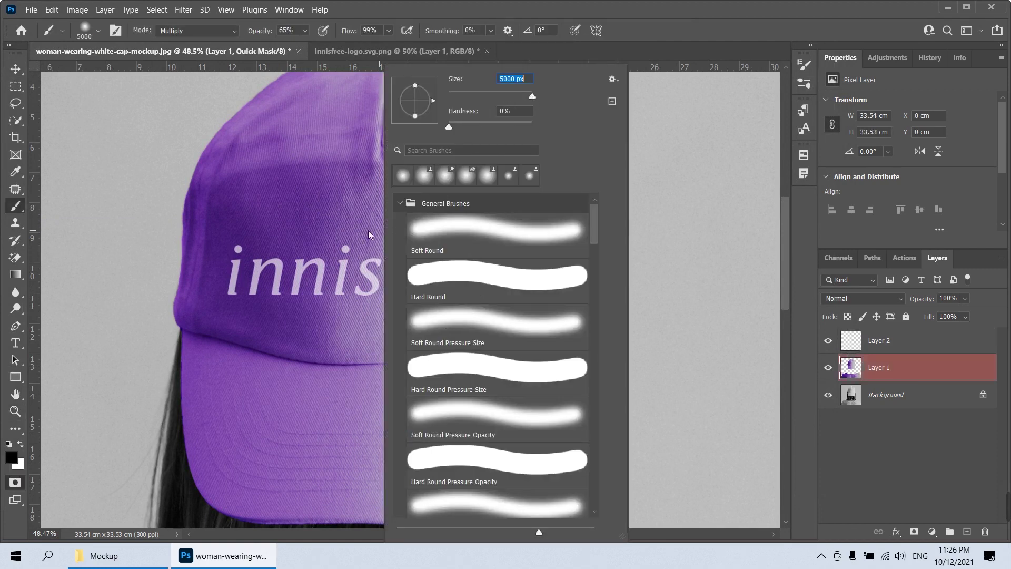
pyautogui.click(448, 277)
pyautogui.press('x')
pyautogui.press('q')
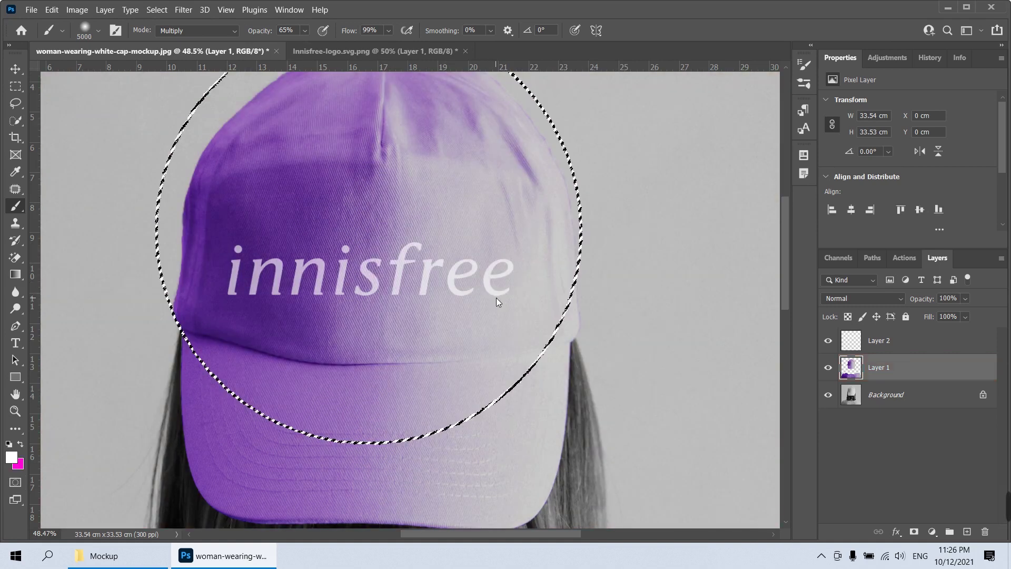
pyautogui.hotkey('ctrl', 'd')
pyautogui.press('q')
pyautogui.press('d')
pyautogui.click(548, 355)
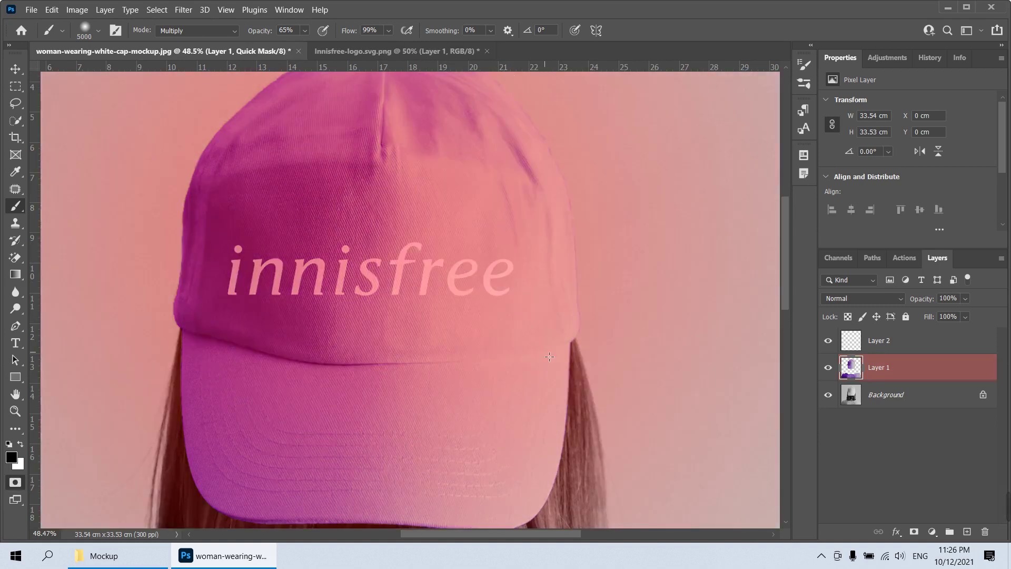
pyautogui.press('q')
pyautogui.hotkey('ctrl', 'd')
pyautogui.press('q')
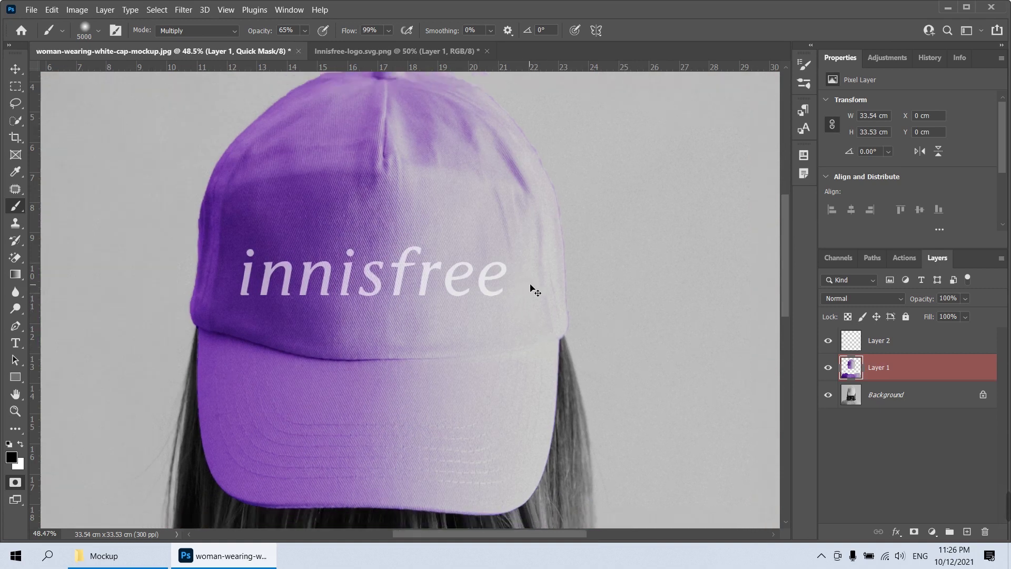
# Paint the cap's pale right side in Quick Mask with a 511 px brush
pyautogui.hotkey('ctrl', '-')
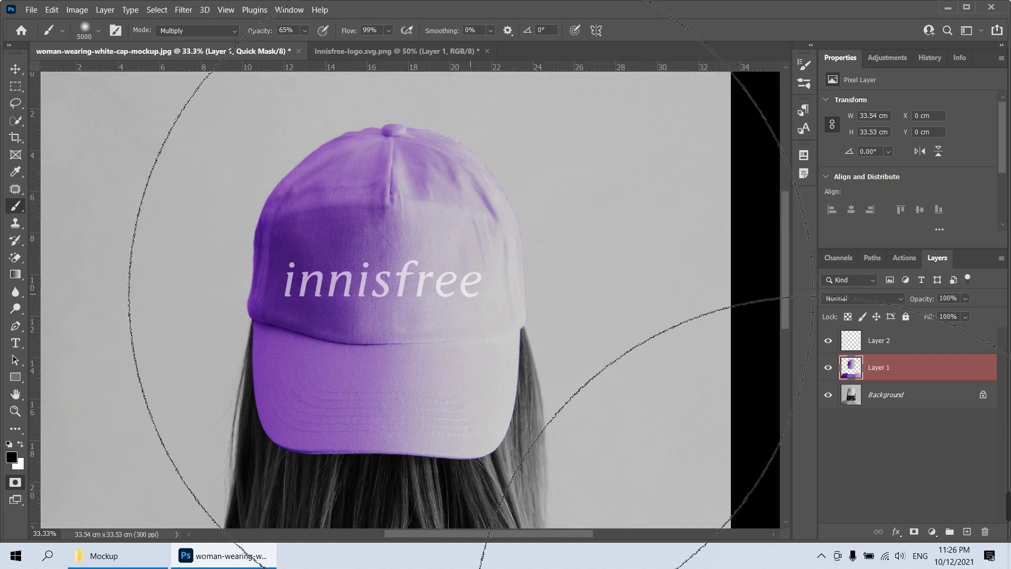
pyautogui.rightClick(474, 287)
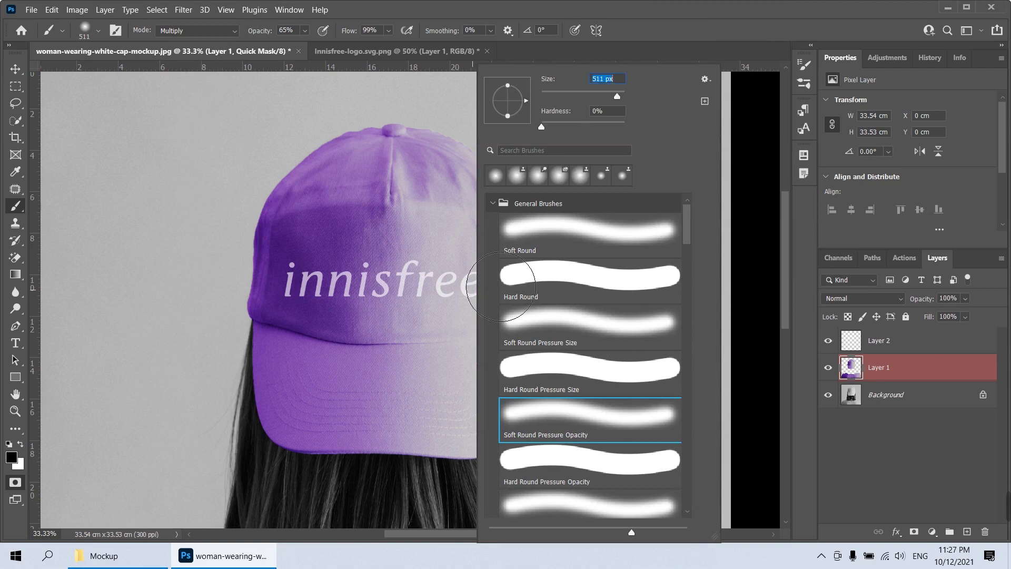
pyautogui.press('Return')
pyautogui.click(455, 227)
pyautogui.hotkey('ctrl', 'z')
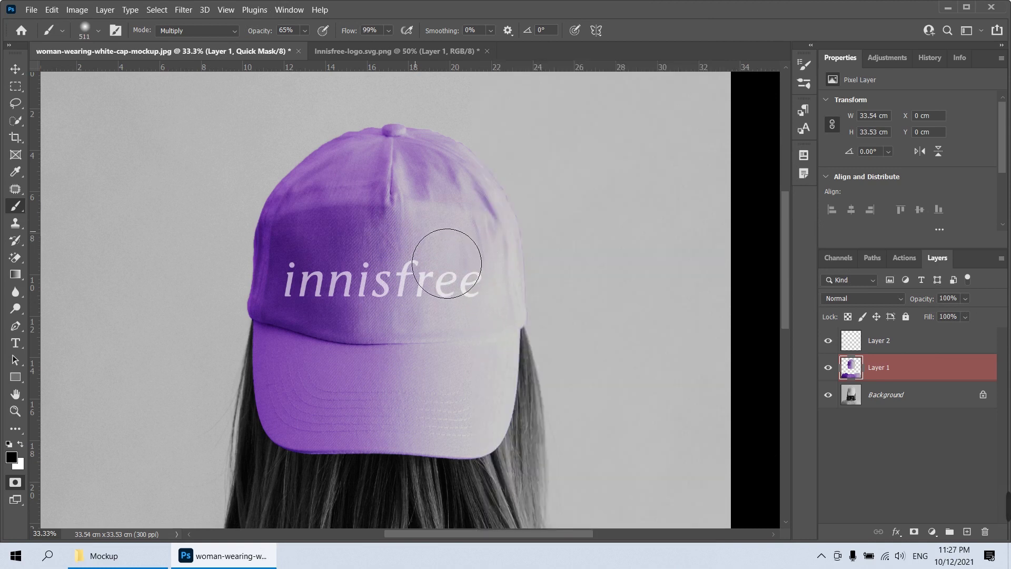
pyautogui.hotkey('ctrl', 'shift', 'z')
pyautogui.hotkey('ctrl', 'z')
pyautogui.moveTo(358, 227)
pyautogui.mouseDown()
pyautogui.moveTo(496, 447)
pyautogui.moveTo(427, 316)
pyautogui.mouseUp()
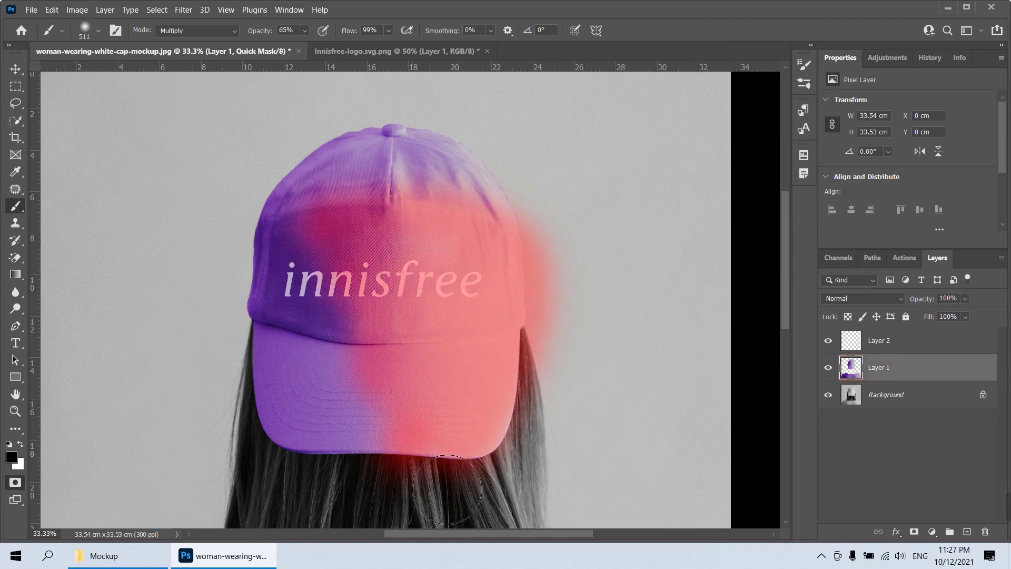
# Darken the cap's right-side midtones with Levels, then deselect and fit the whole mockup
pyautogui.press('q')
pyautogui.hotkey('ctrl', 'l')
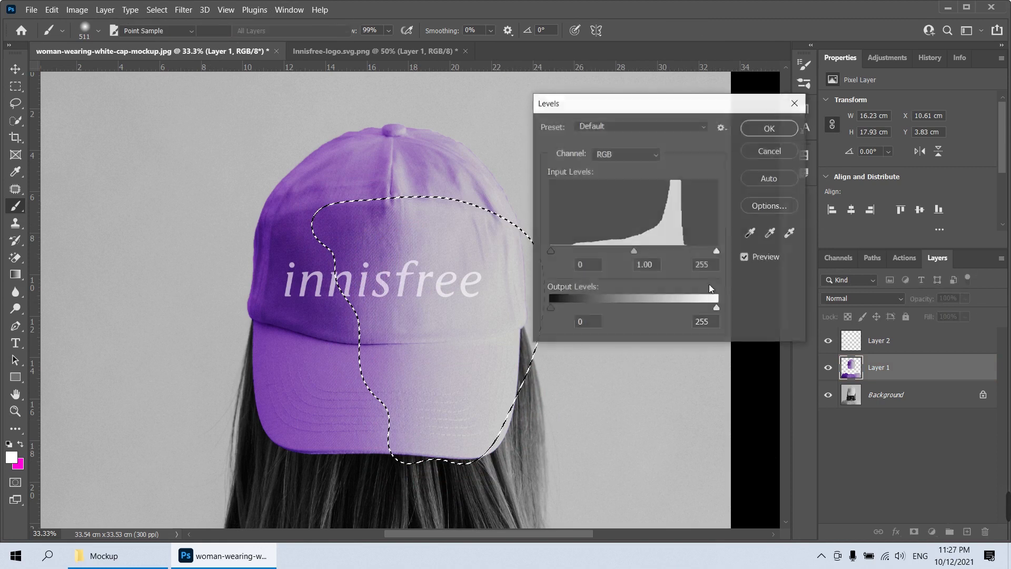
pyautogui.moveTo(636, 251); pyautogui.dragTo(677, 251)
pyautogui.press('Return')
pyautogui.press('b')
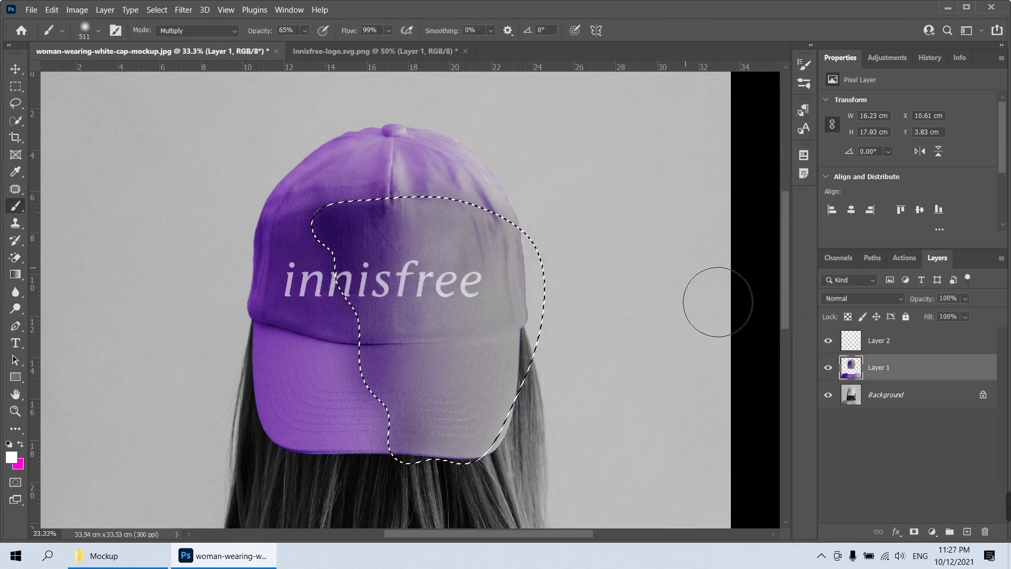
pyautogui.hotkey('ctrl', 'd')
pyautogui.hotkey('ctrl', '-')
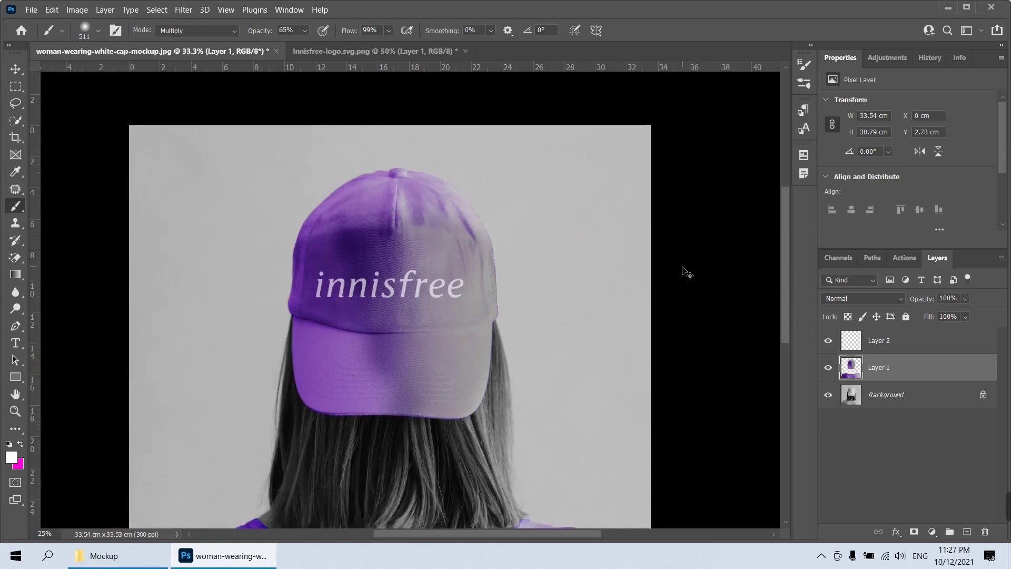
pyautogui.hotkey('ctrl', '-')
pyautogui.hotkey('ctrl', 'shift', 'd')
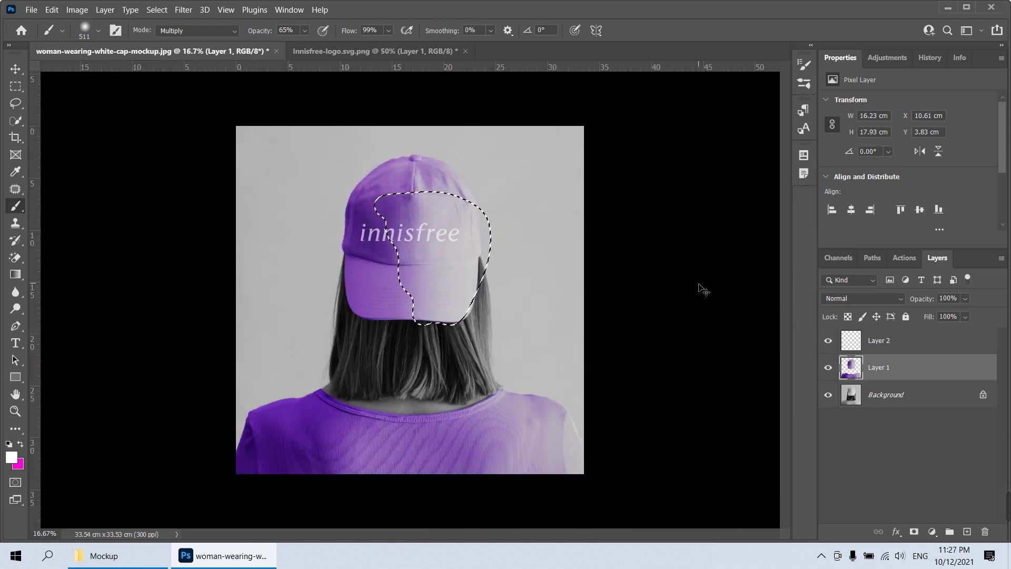
pyautogui.hotkey('ctrl', 'd')
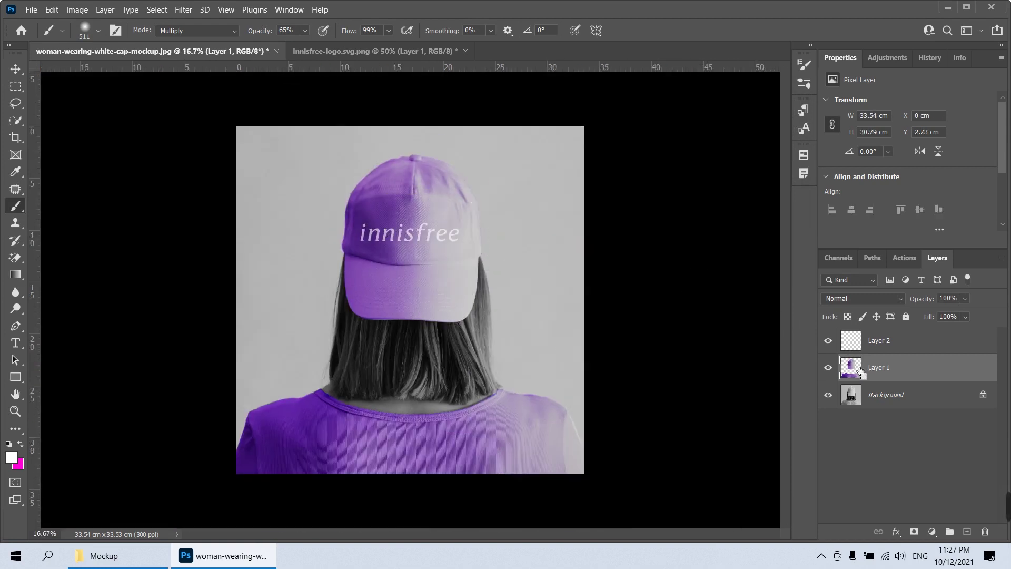
pyautogui.keyDown('ctrl'); pyautogui.click(859, 370); pyautogui.keyUp('ctrl')
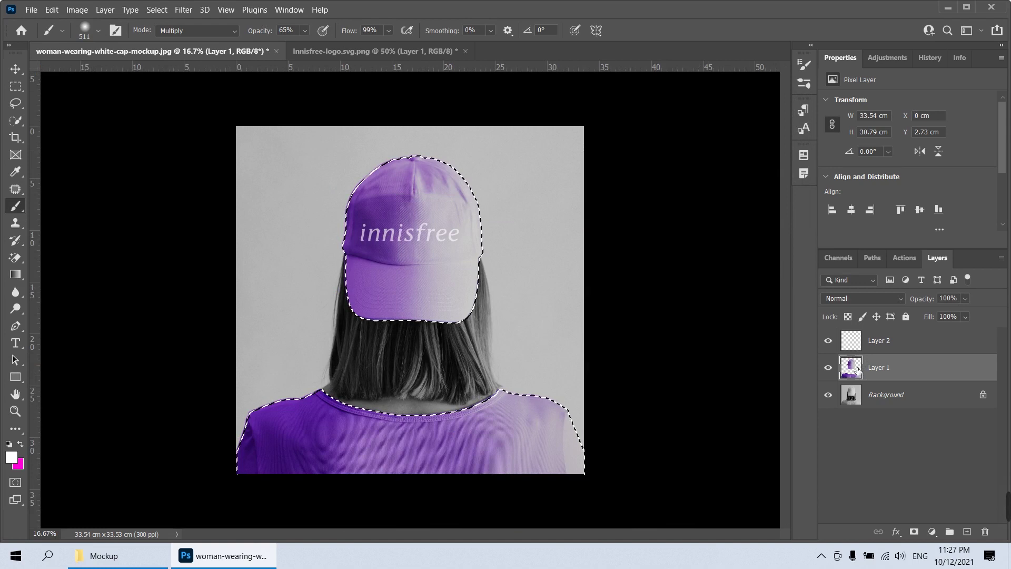
pyautogui.click(11, 457)
pyautogui.click(287, 464)
pyautogui.press('Return')
pyautogui.press('b')
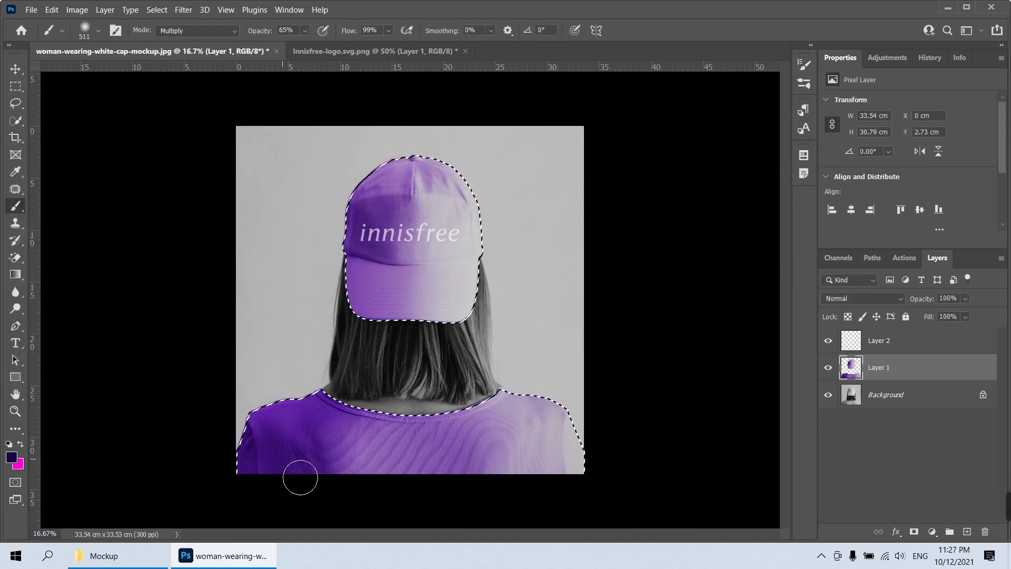
pyautogui.hotkey('ctrl', 'shift', 'n')
pyautogui.press('Return')
pyautogui.hotkey('alt', 'BackSpace')
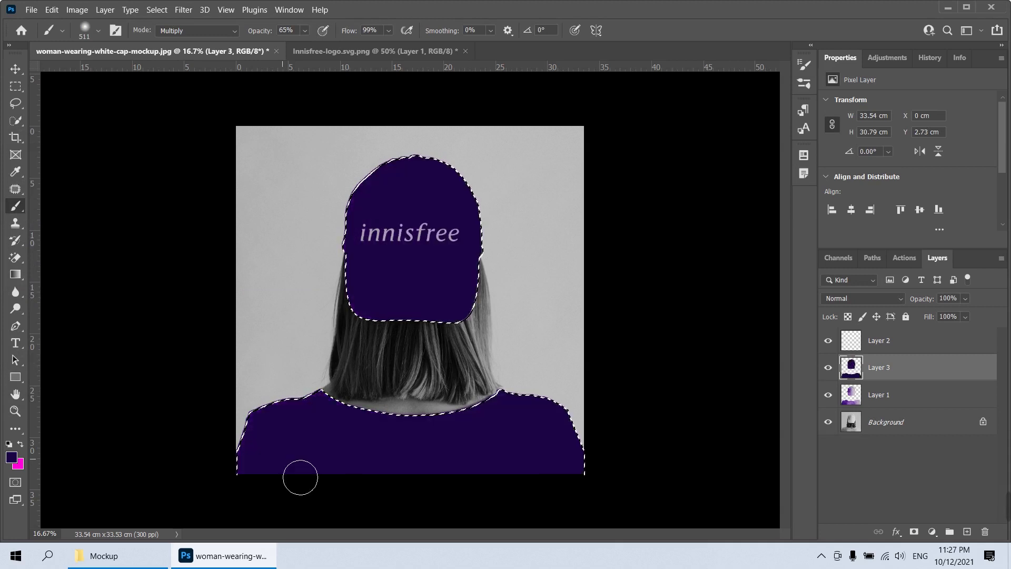
pyautogui.hotkey('ctrl', 'd')
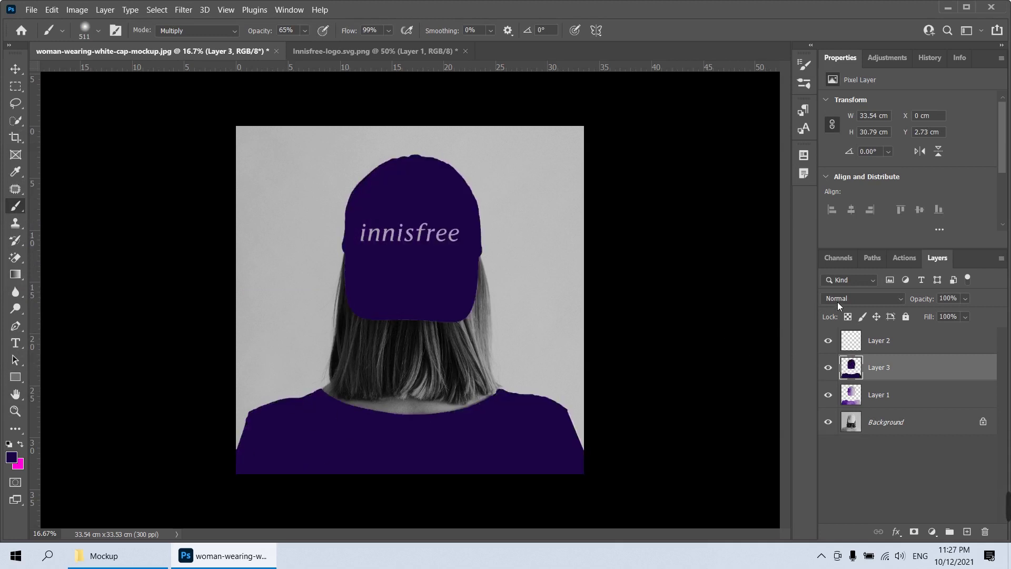
pyautogui.click(838, 302)
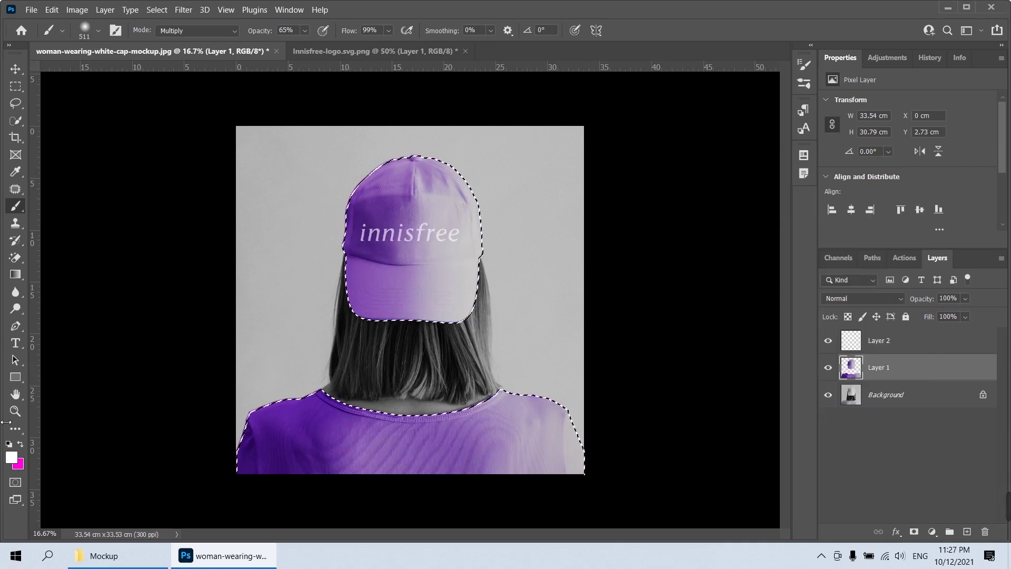
pyautogui.click(10, 457)
pyautogui.click(151, 293)
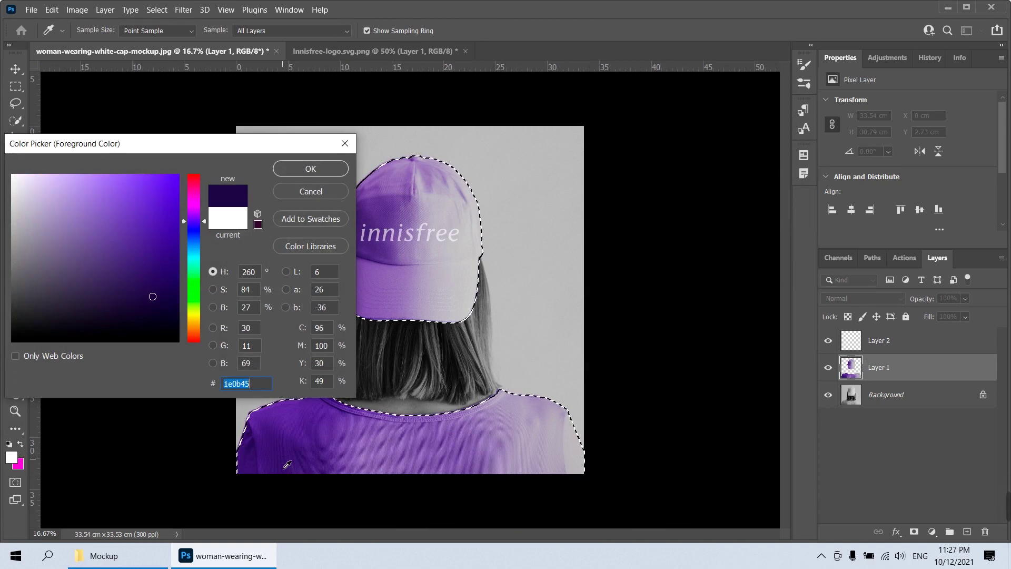
pyautogui.press('Return')
pyautogui.hotkey('ctrl', 'shift', 'n')
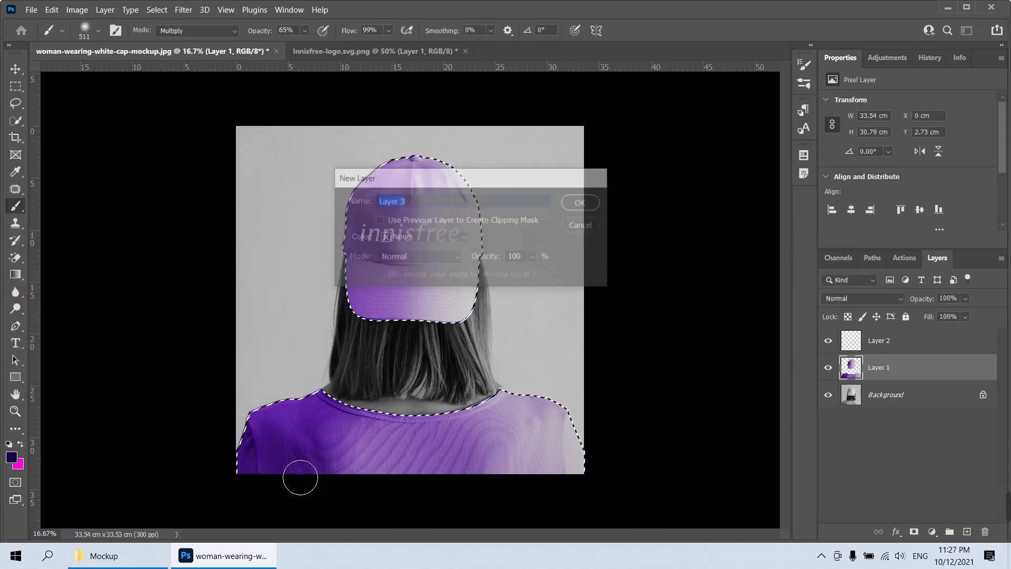
pyautogui.press('Return')
pyautogui.hotkey('alt', 'BackSpace')
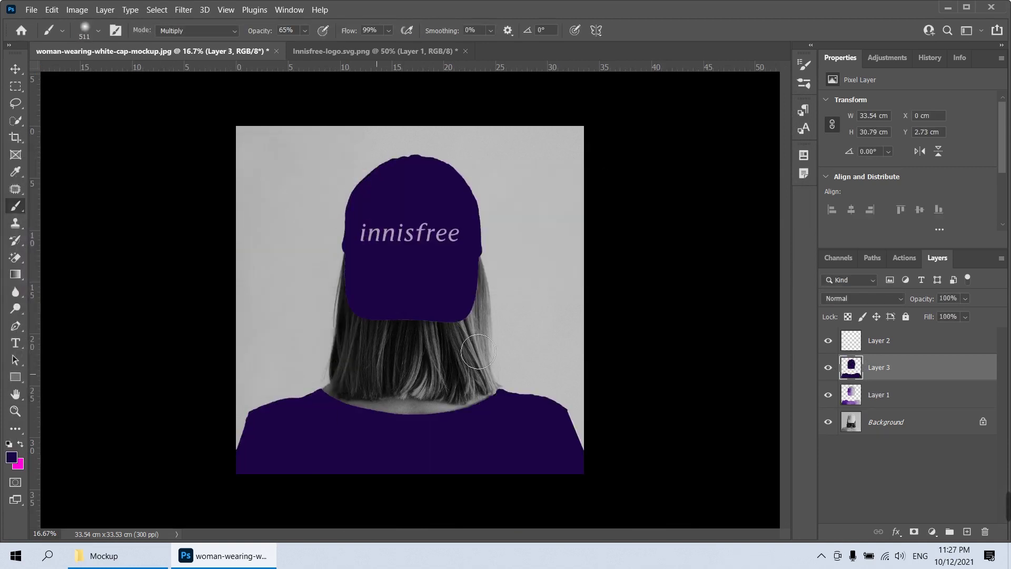
pyautogui.click(838, 301)
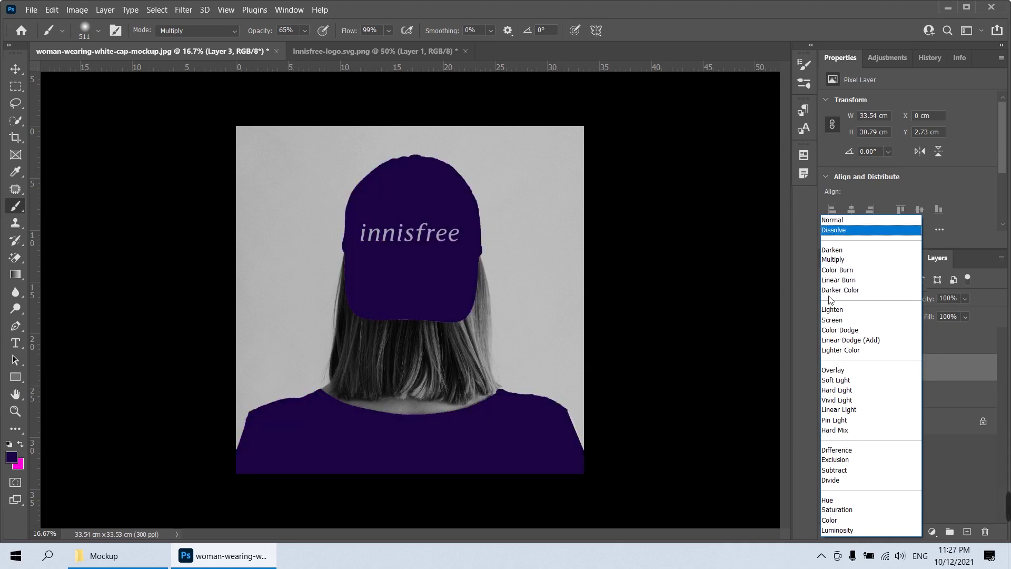
pyautogui.click(835, 350)
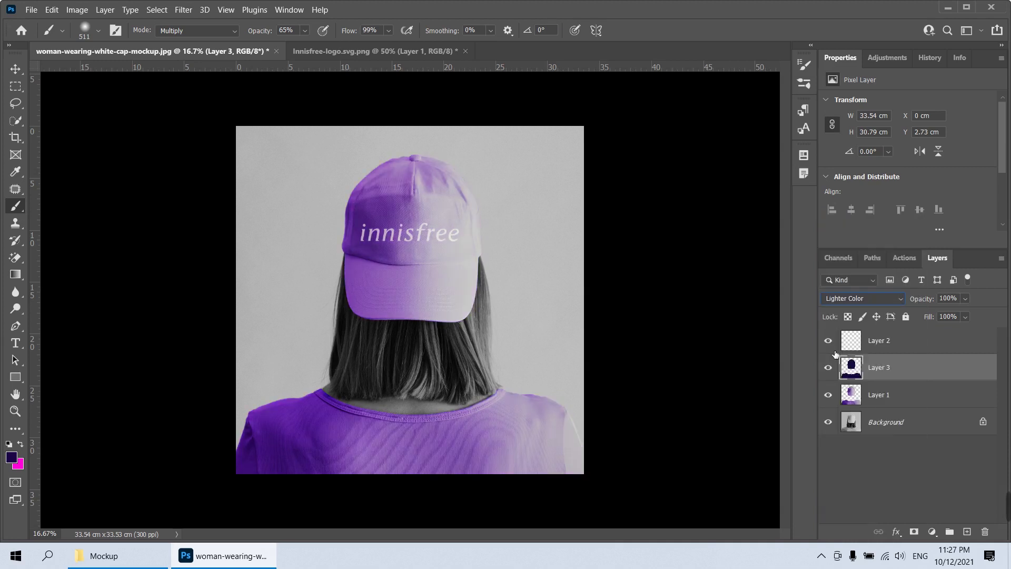
pyautogui.click(828, 366)
pyautogui.click(828, 366)
pyautogui.press('Delete')
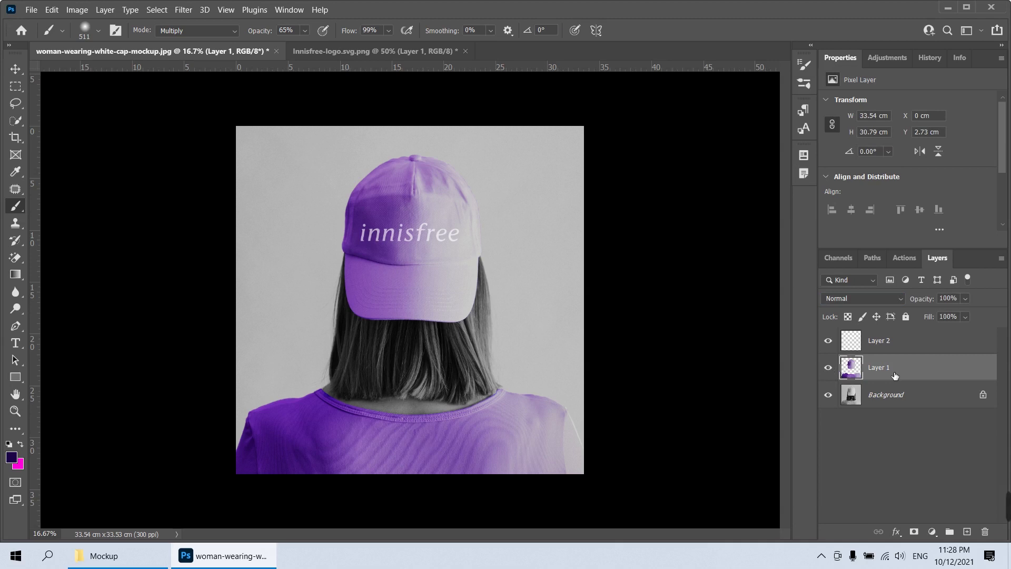
# Tint the Background layer pink with Color Balance at Magenta -60
pyautogui.press('v')
pyautogui.hotkey('alt', 'v')
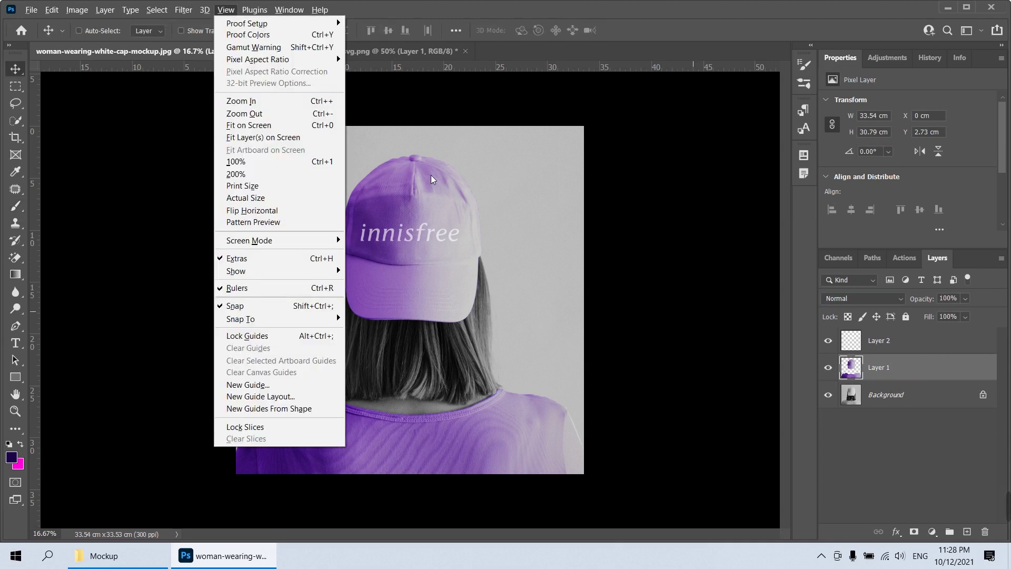
pyautogui.press('Escape')
pyautogui.hotkey('ctrl', 'shift', 's')
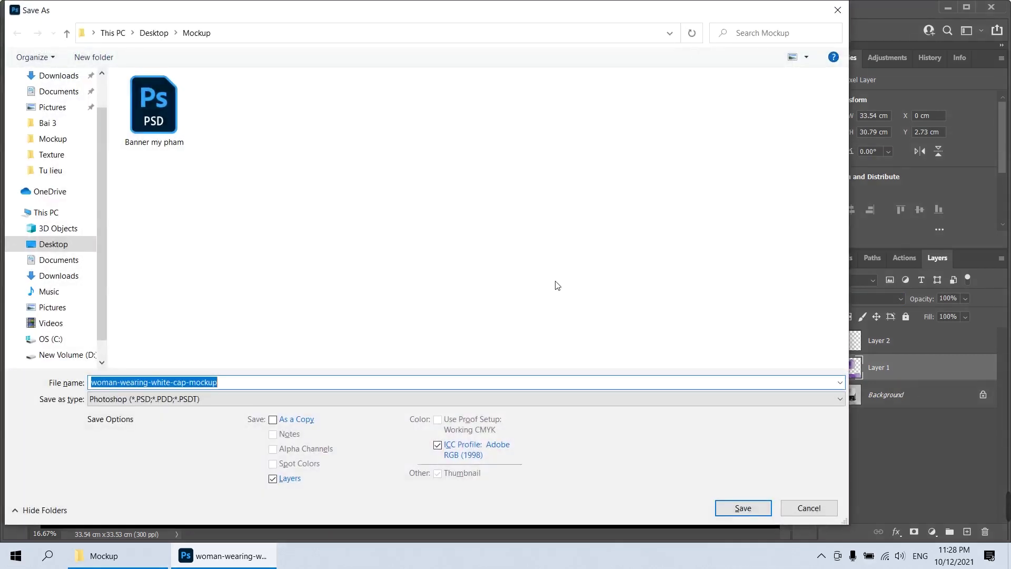
pyautogui.press('Escape')
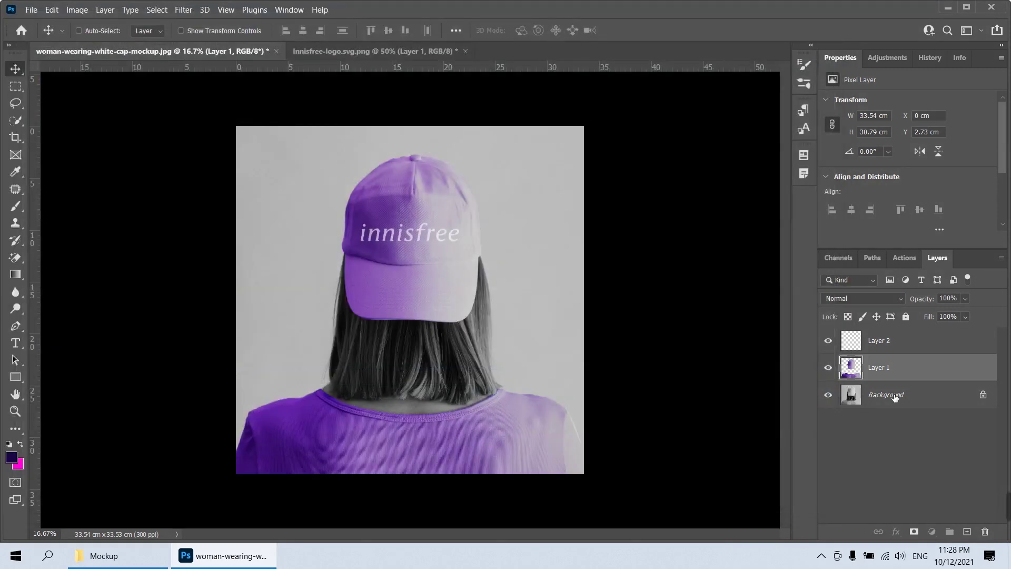
pyautogui.click(894, 396)
pyautogui.hotkey('ctrl', 'b')
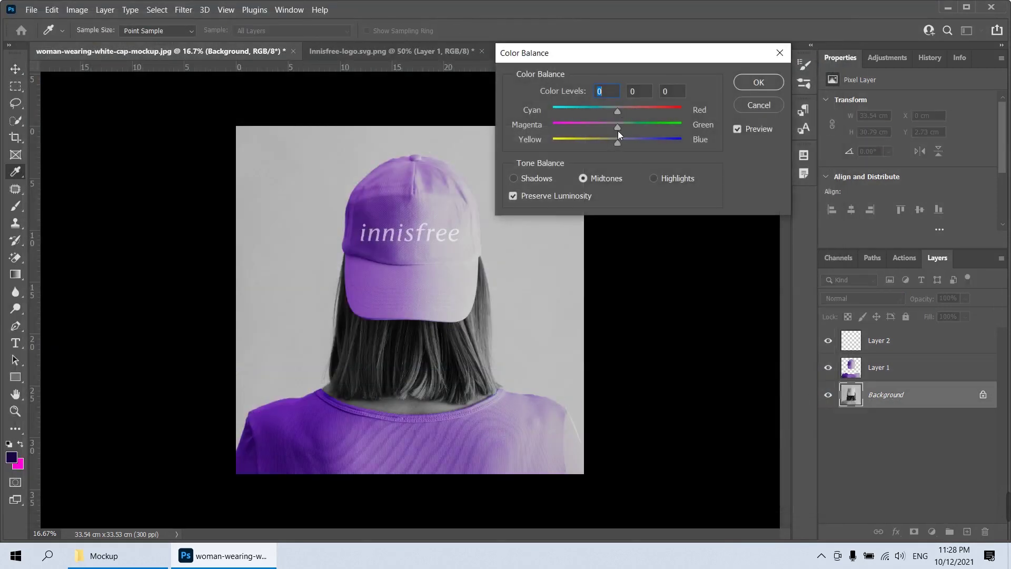
pyautogui.press('Tab')
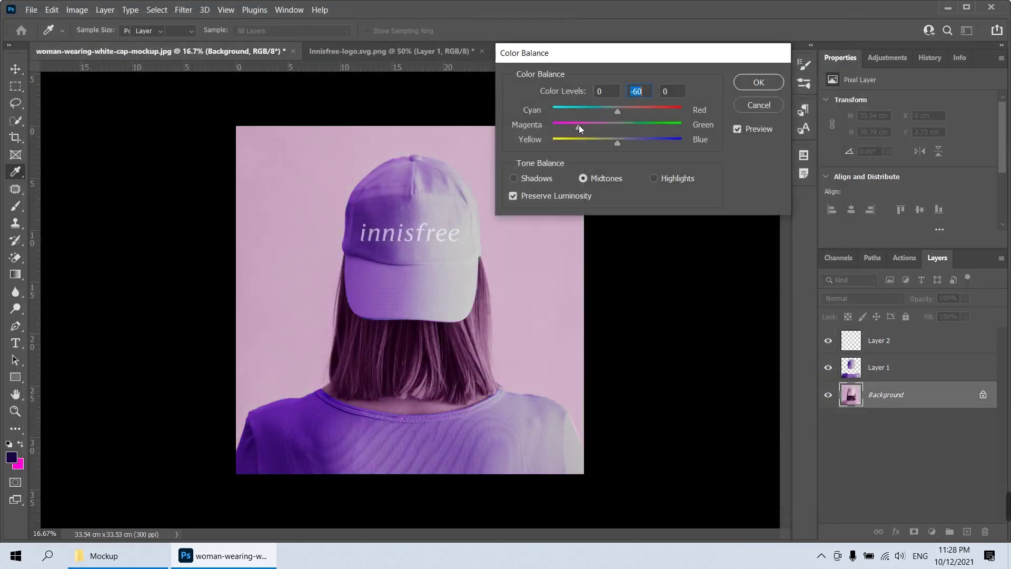
pyautogui.press('Return')
pyautogui.press('b')
# Save the mockup as a JPEG named Mu in the Mockup folder
pyautogui.hotkey('ctrl', 'shift', 's')
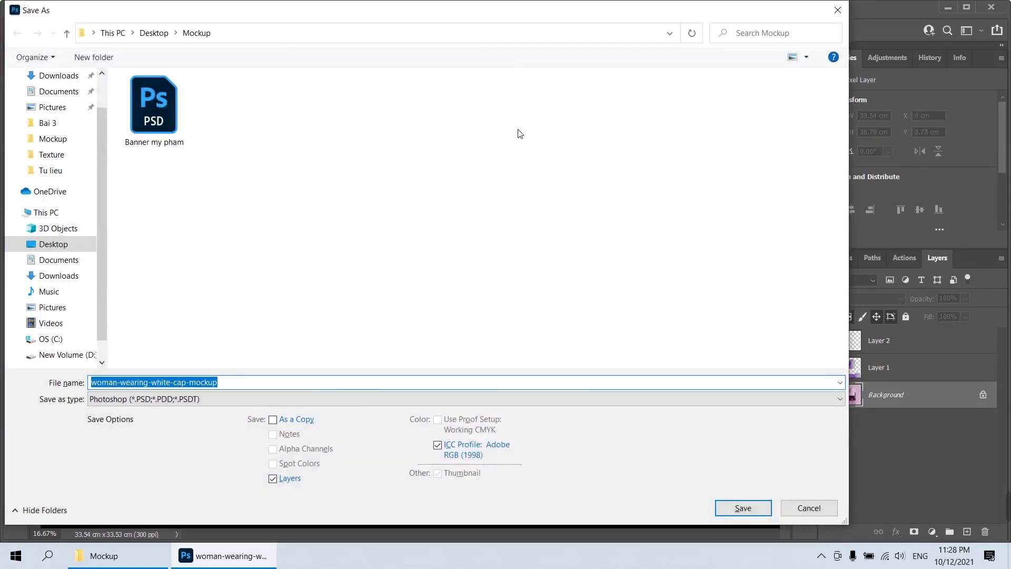
pyautogui.write('Mu')
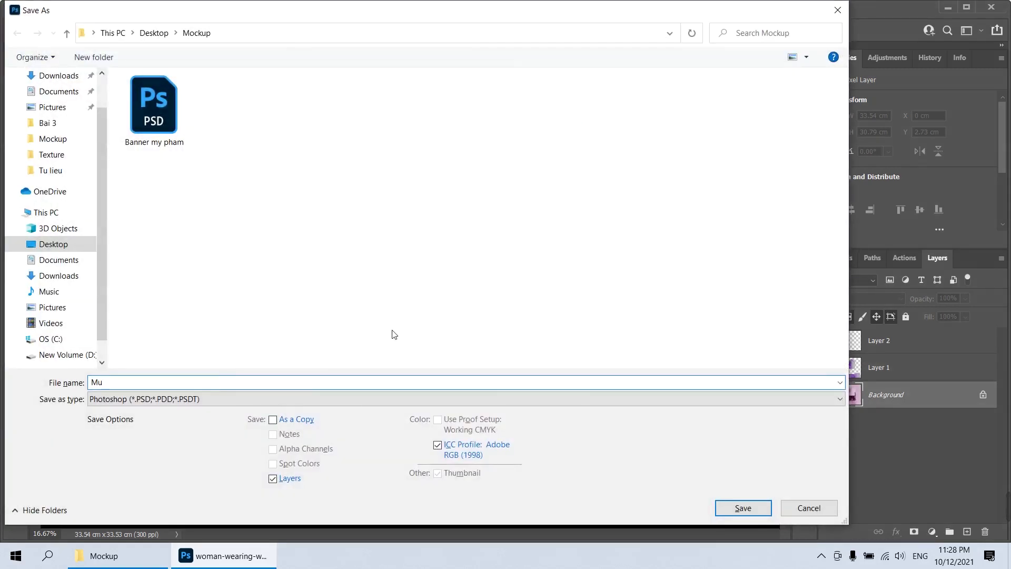
pyautogui.click(334, 400)
pyautogui.click(210, 325)
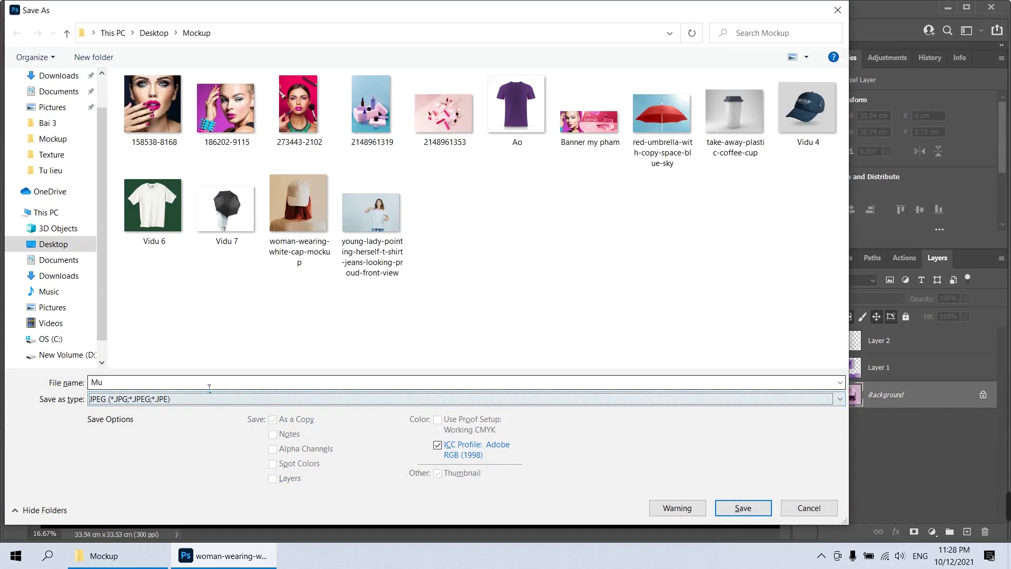
pyautogui.press('Return')
pyautogui.press('Return')
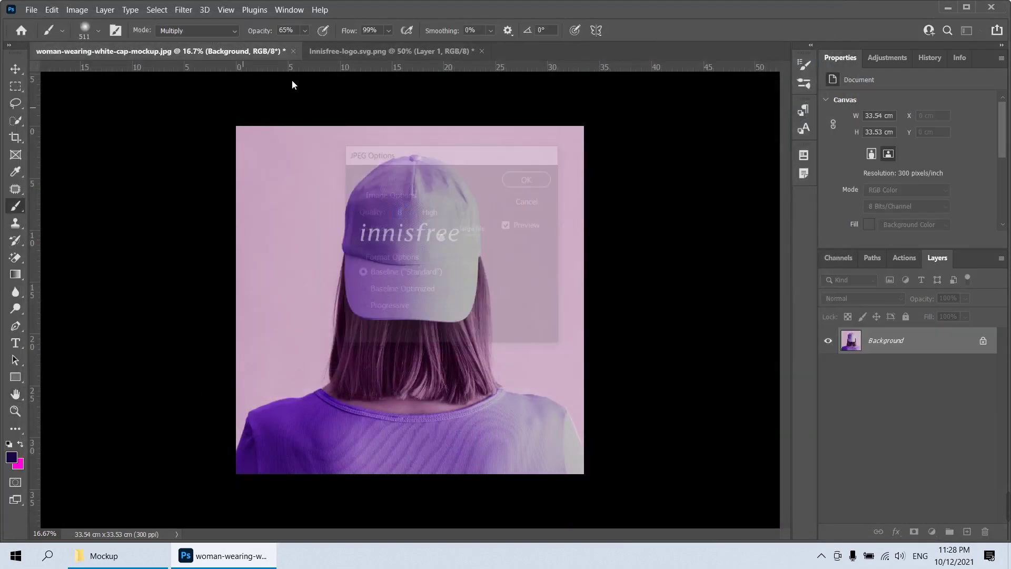
# Close the mockup without saving and open the red umbrella photo
pyautogui.click(294, 51)
pyautogui.click(526, 229)
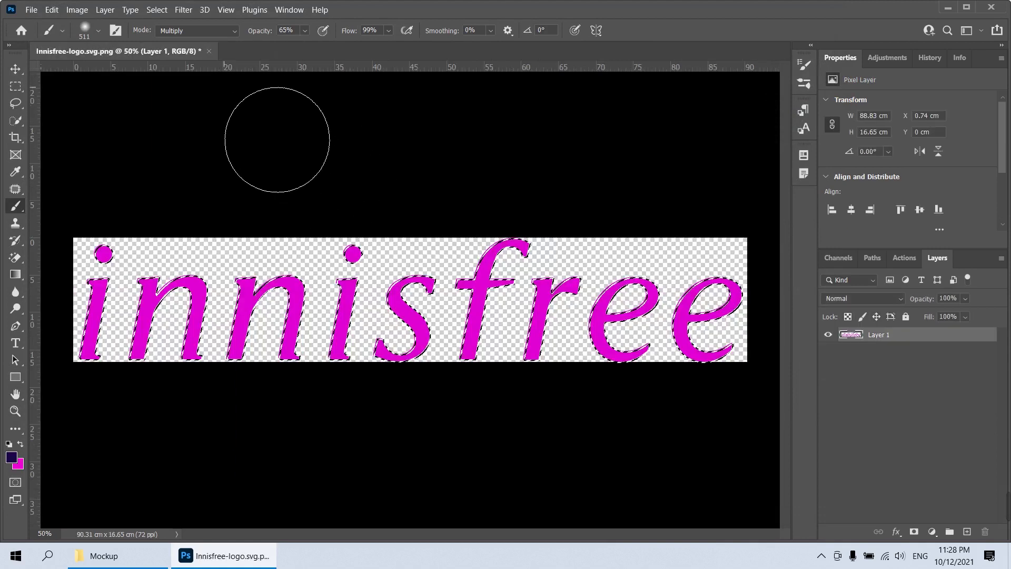
pyautogui.press('v')
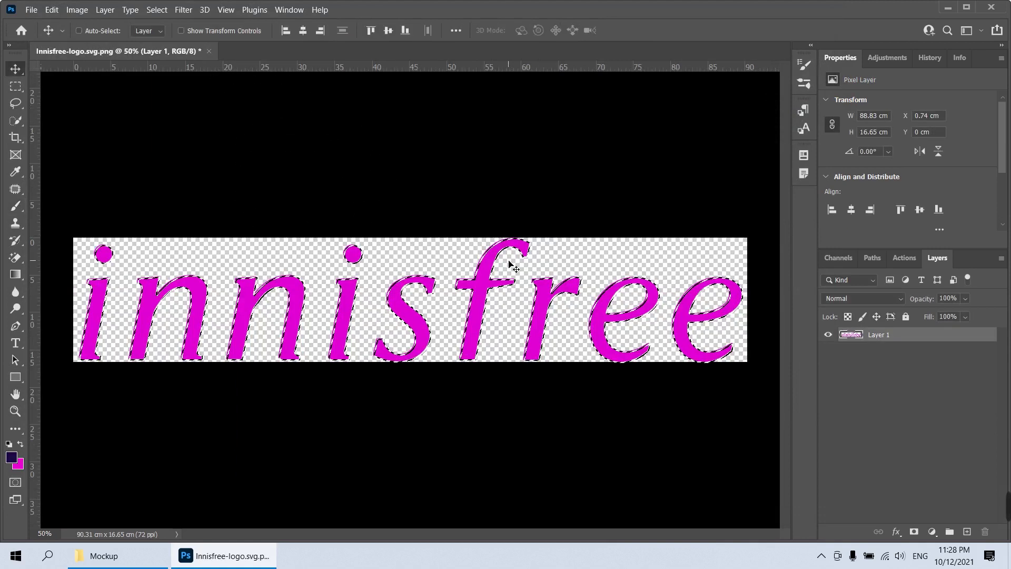
pyautogui.hotkey('ctrl', 'o')
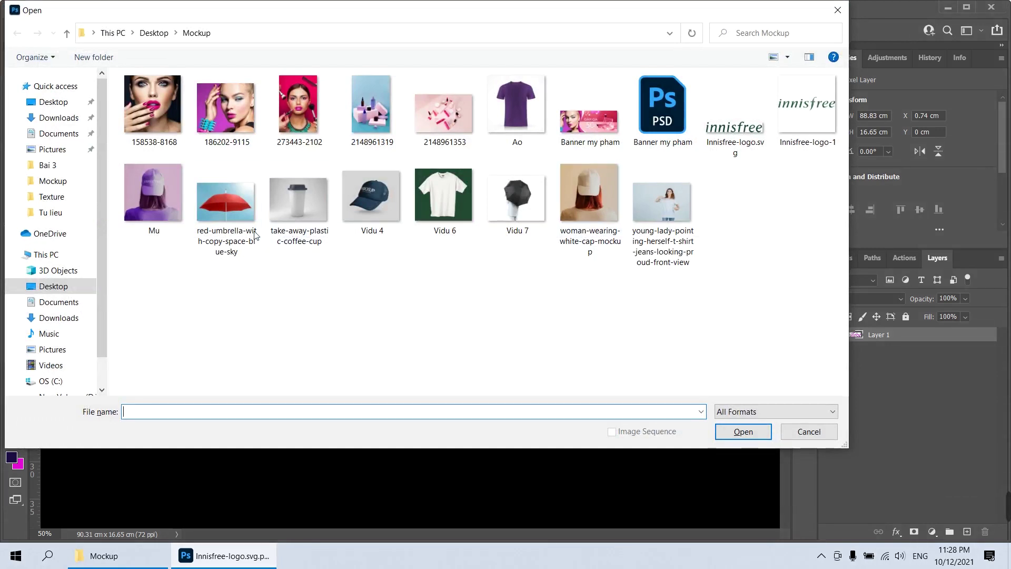
pyautogui.doubleClick(230, 214)
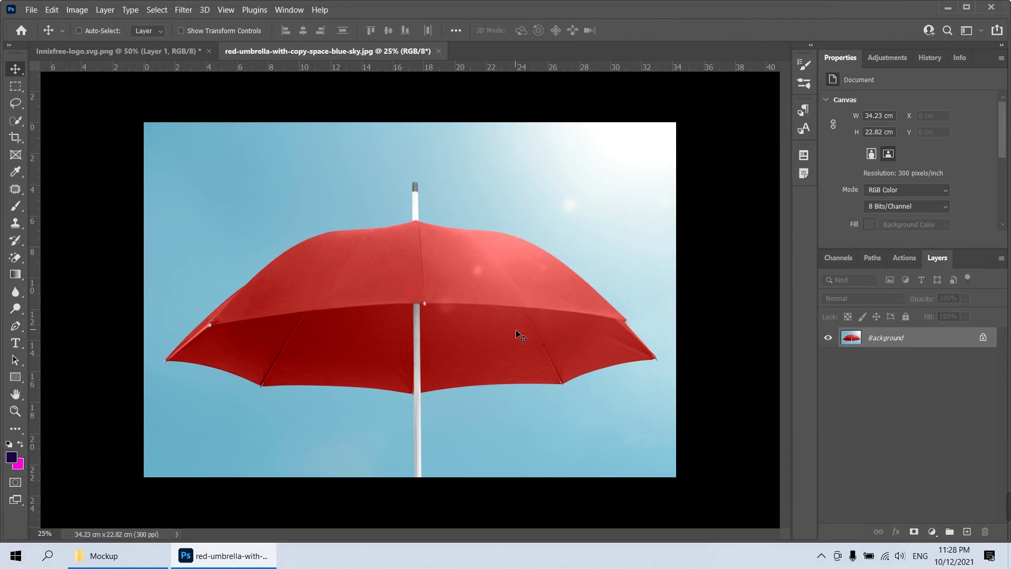
# Colour-balance the umbrella photo's midtones to -62 / -100 / +100 for a magenta umbrella
pyautogui.press('i')
pyautogui.hotkey('ctrl', 'b')
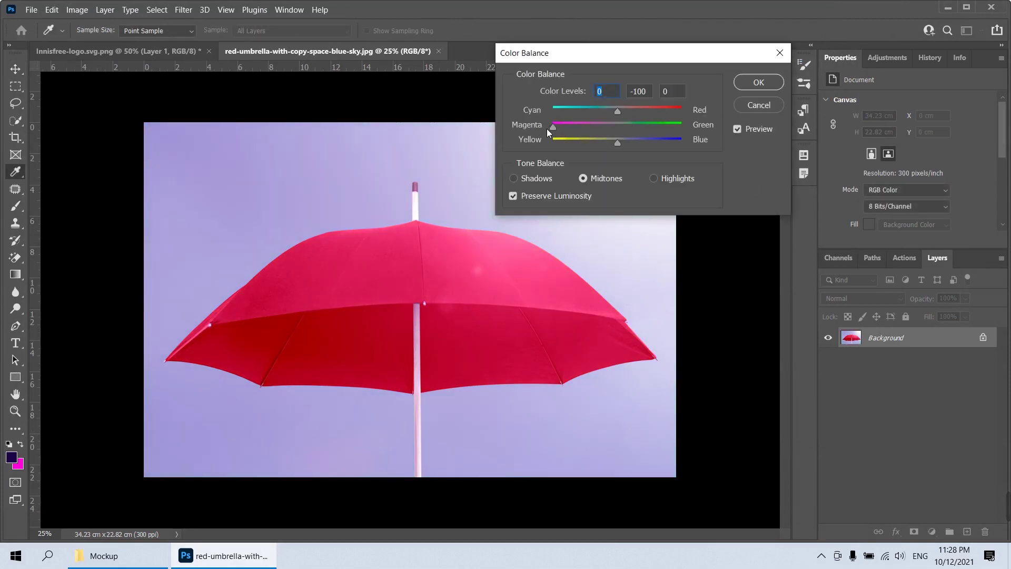
pyautogui.moveTo(616, 143); pyautogui.dragTo(699, 146)
pyautogui.moveTo(620, 111)
pyautogui.mouseDown()
pyautogui.moveTo(638, 115)
pyautogui.moveTo(601, 111)
pyautogui.mouseUp()
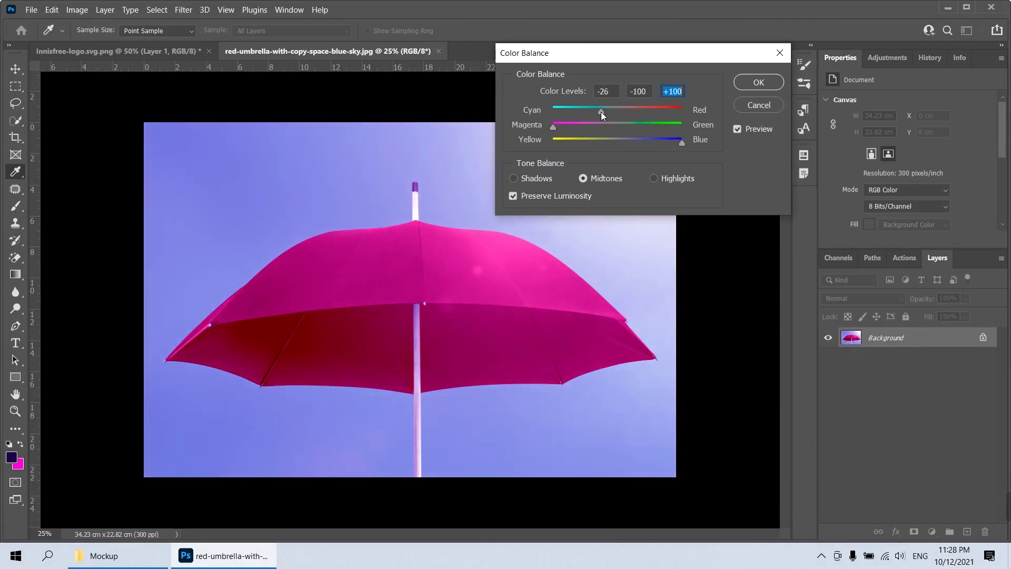
pyautogui.click(574, 113)
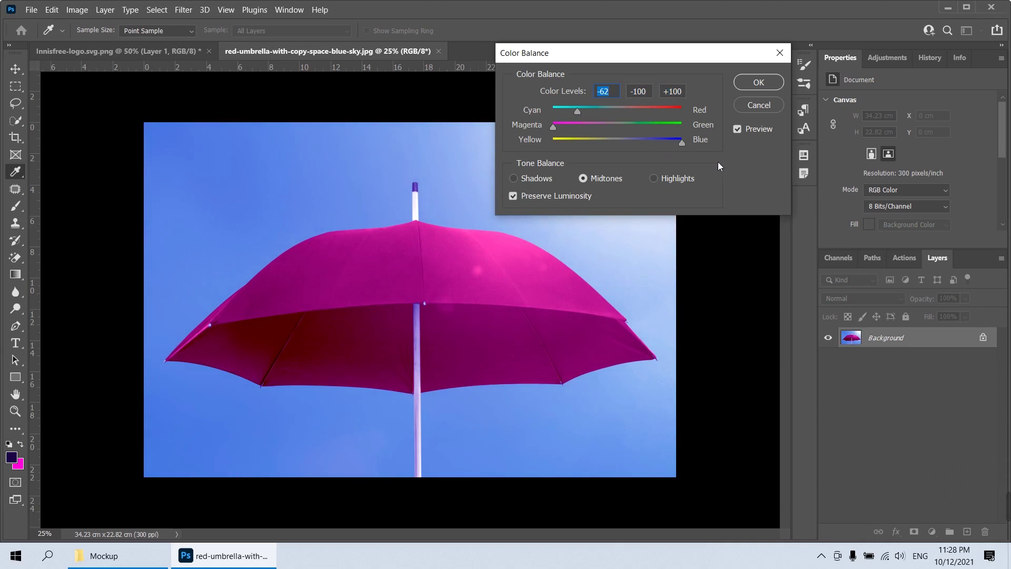
pyautogui.press('Return')
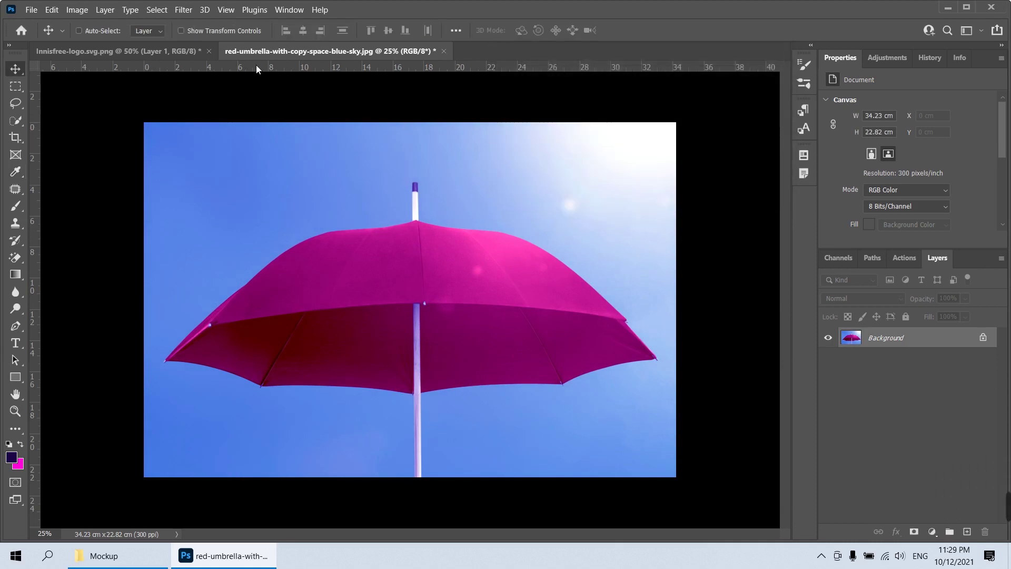
# Switch to the innisfree logo document and load its letters as a selection
pyautogui.click(158, 50)
pyautogui.hotkey('ctrl', 'a')
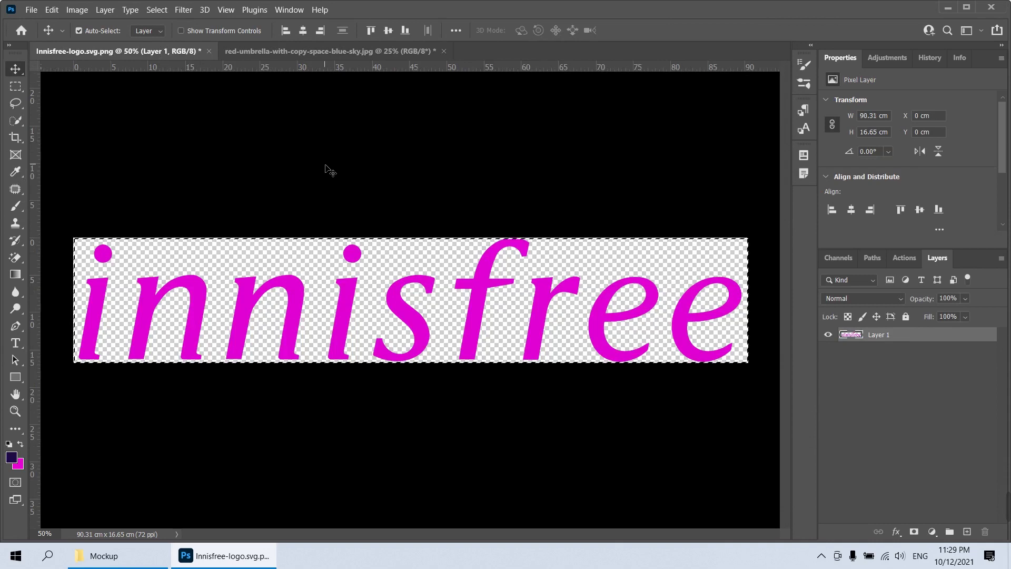
pyautogui.keyDown('ctrl'); pyautogui.click(843, 336); pyautogui.keyUp('ctrl')
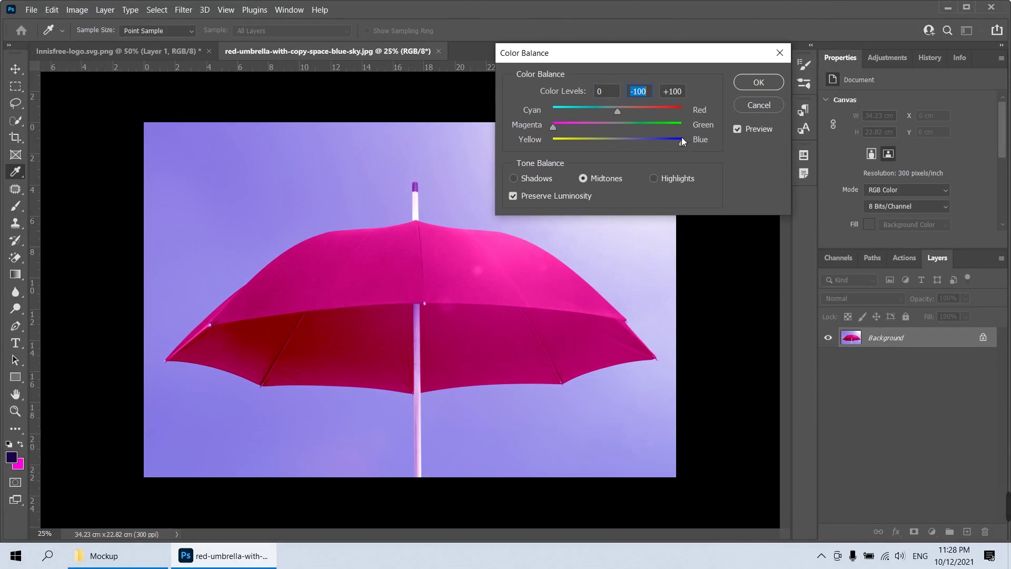
# Apply a further Color Balance shift toward cyan for a bluer sky
pyautogui.click(681, 138)
pyautogui.moveTo(636, 115); pyautogui.dragTo(577, 115)
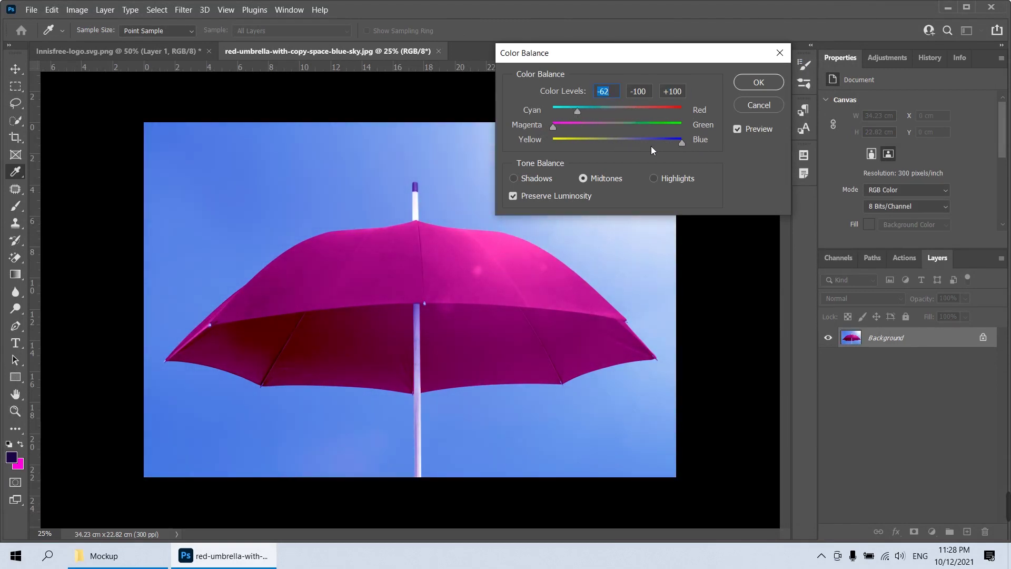
pyautogui.press('Return')
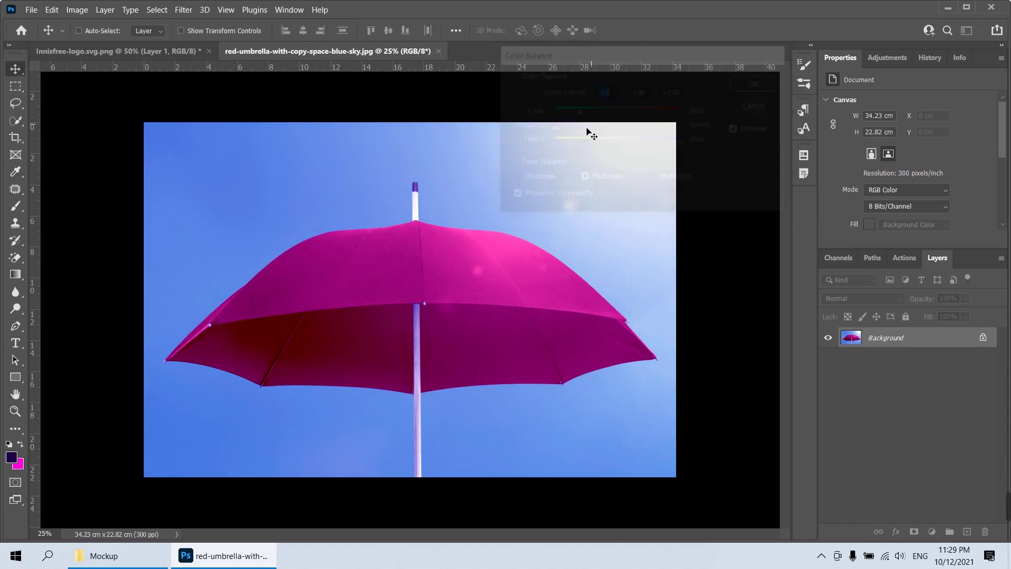
# Fill the selected innisfree letters with white, copy them, and return to the umbrella photo
pyautogui.click(159, 53)
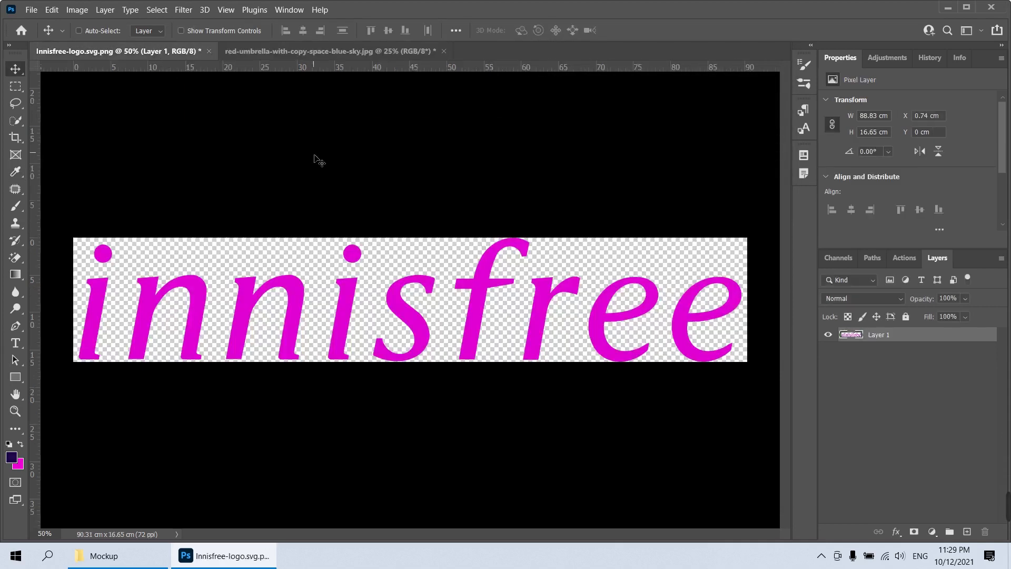
pyautogui.hotkey('ctrl', 'a')
pyautogui.hotkey('ctrl', 'd')
pyautogui.keyDown('ctrl'); pyautogui.click(856, 339); pyautogui.keyUp('ctrl')
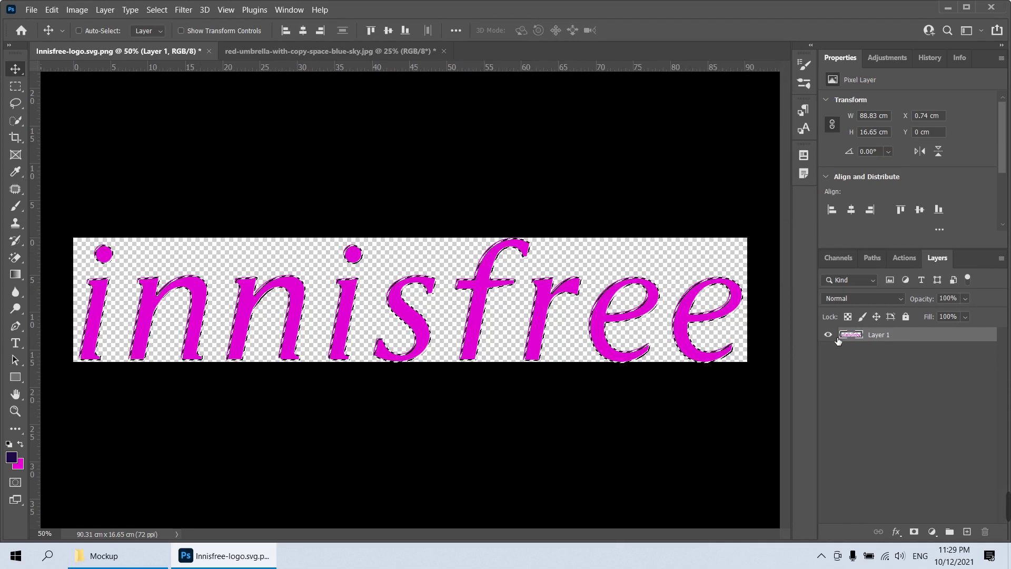
pyautogui.press('d')
pyautogui.hotkey('ctrl', 'BackSpace')
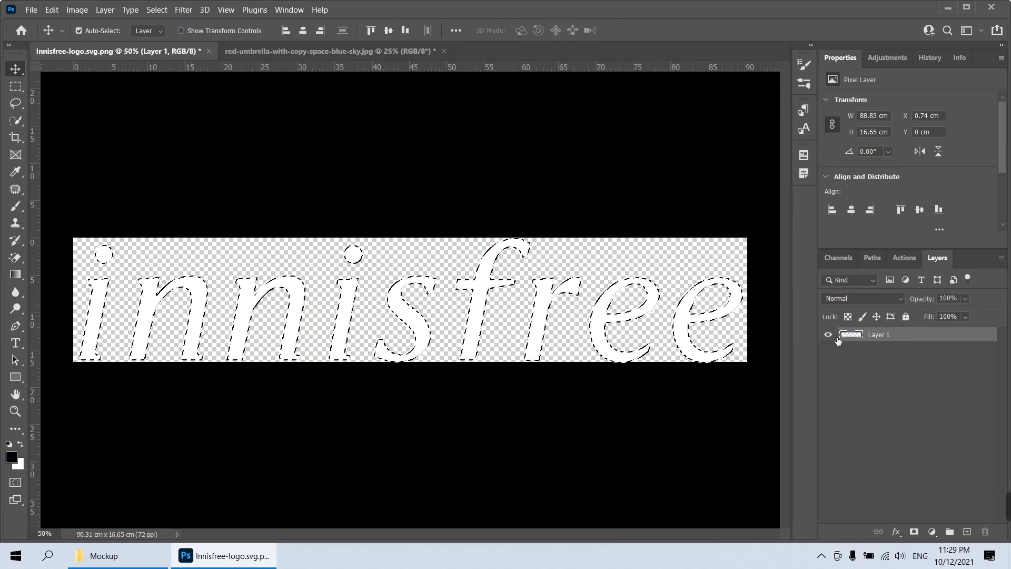
pyautogui.hotkey('ctrl', 'c')
pyautogui.click(296, 48)
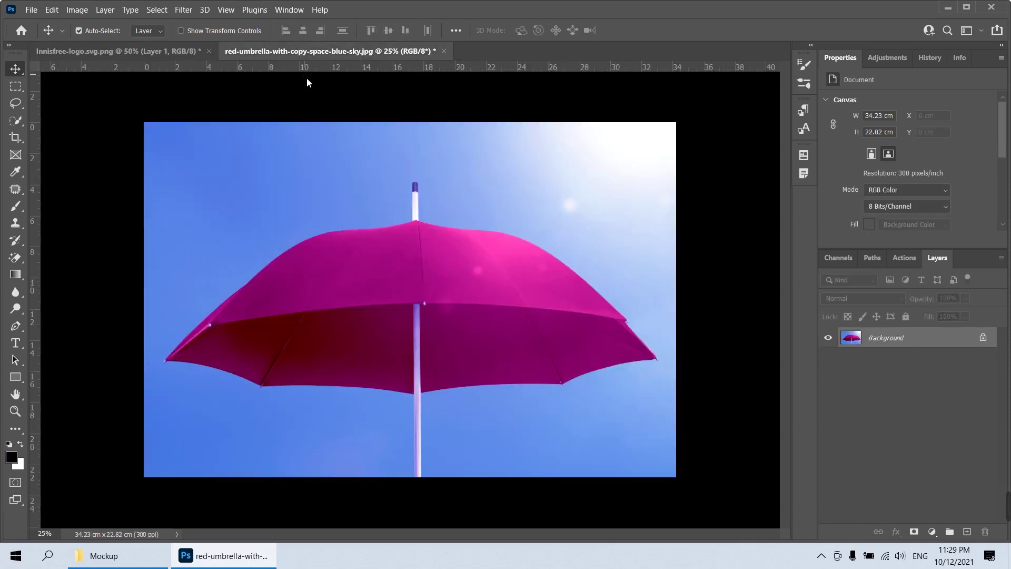
# Paste the white innisfree logo, then shrink and tilt it onto the umbrella canopy
pyautogui.hotkey('ctrl', 'v')
pyautogui.click(565, 241)
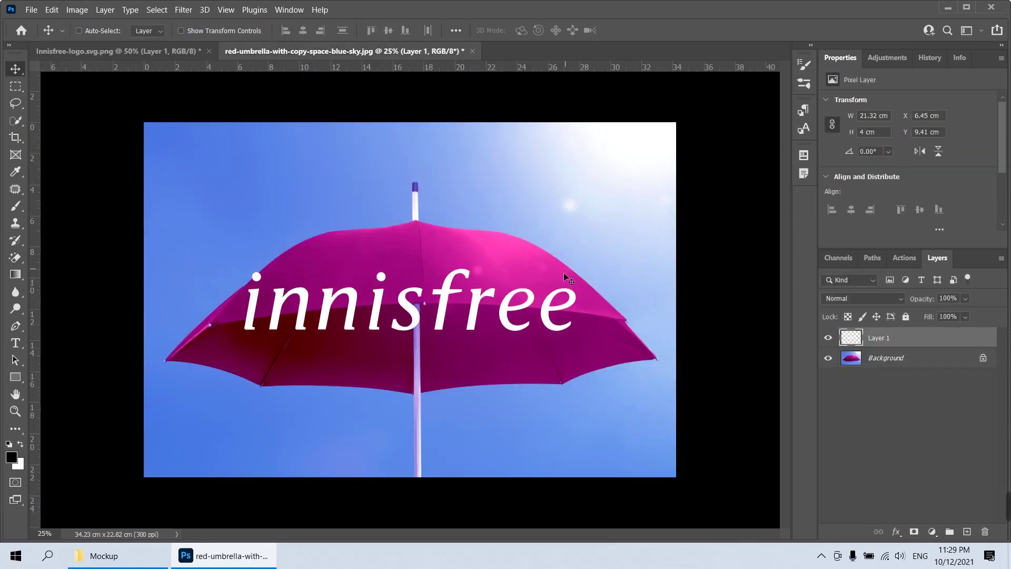
pyautogui.hotkey('ctrl', 't')
pyautogui.moveTo(576, 331); pyautogui.dragTo(375, 305)
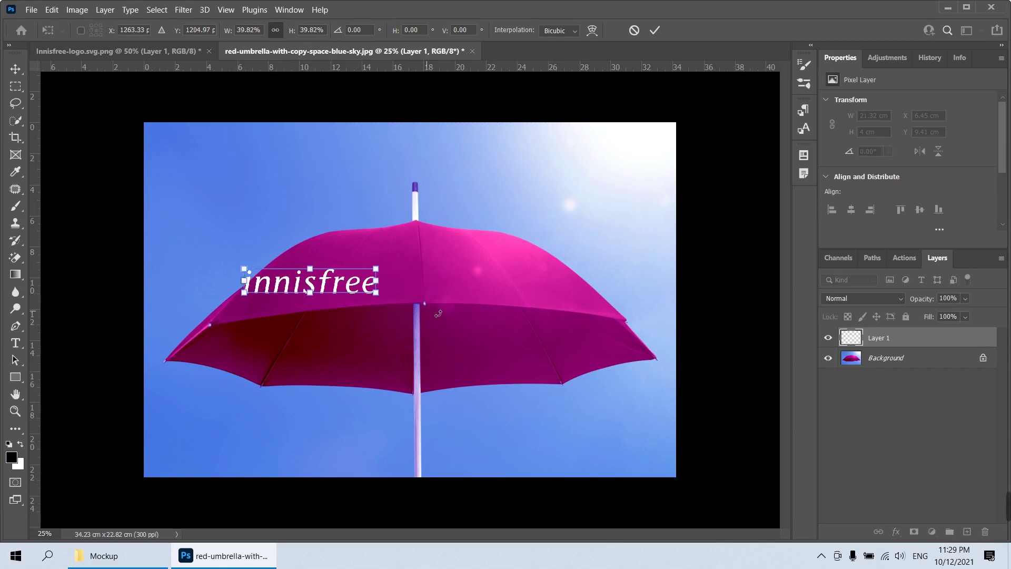
pyautogui.press('Escape')
pyautogui.hotkey('ctrl', 't')
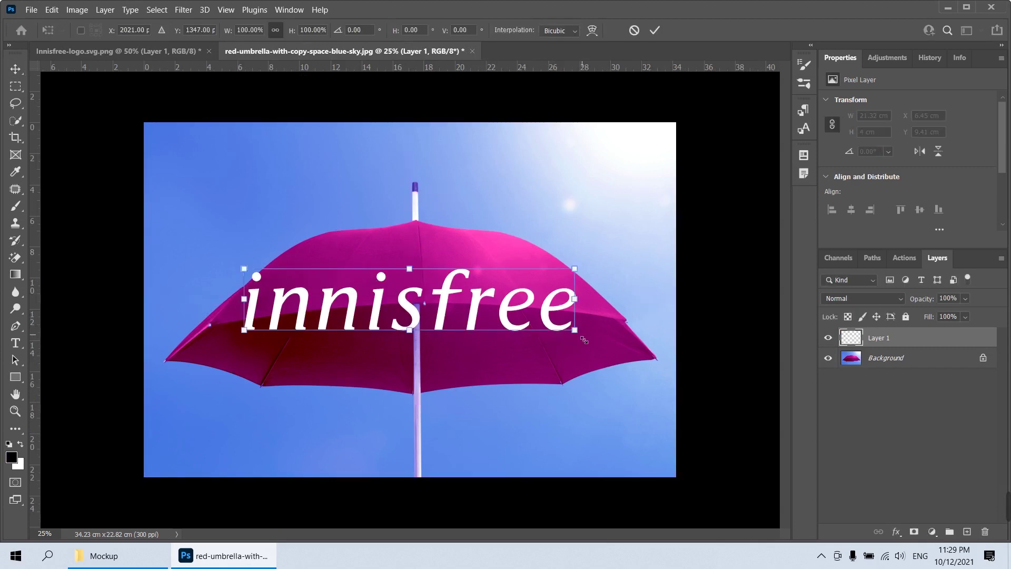
pyautogui.moveTo(583, 340)
pyautogui.mouseDown()
pyautogui.moveTo(385, 302)
pyautogui.moveTo(431, 268)
pyautogui.mouseUp()
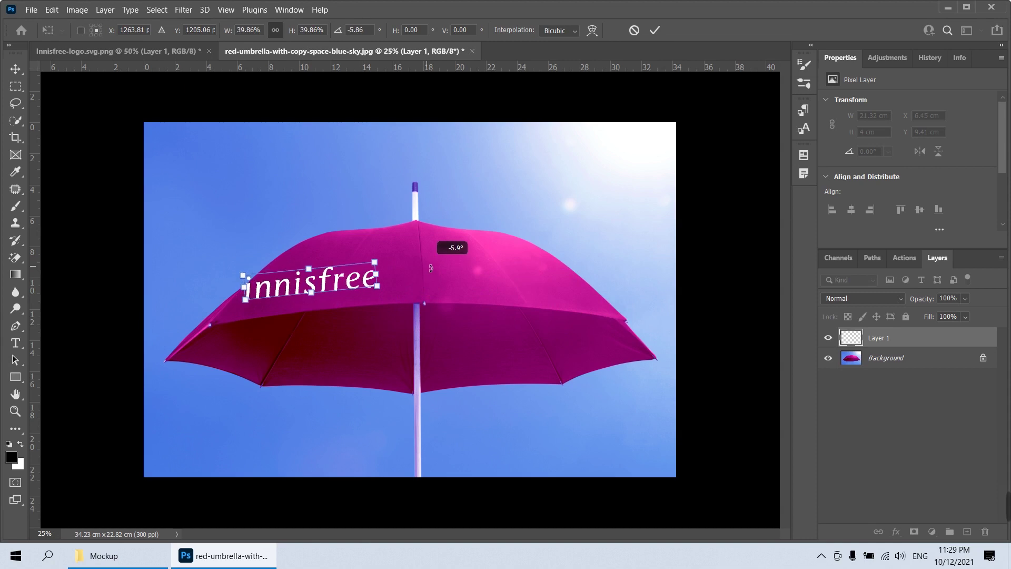
pyautogui.moveTo(377, 286)
pyautogui.mouseDown()
pyautogui.moveTo(345, 283)
pyautogui.moveTo(414, 278)
pyautogui.moveTo(420, 290)
pyautogui.moveTo(408, 304)
pyautogui.mouseUp()
pyautogui.press('Return')
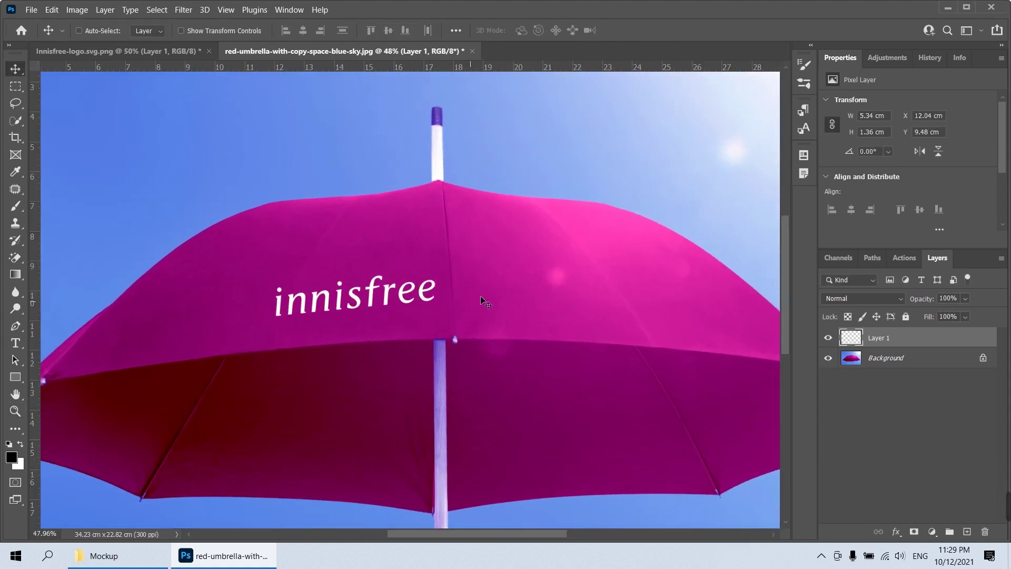
pyautogui.hotkey('ctrl', 't')
pyautogui.press('Return')
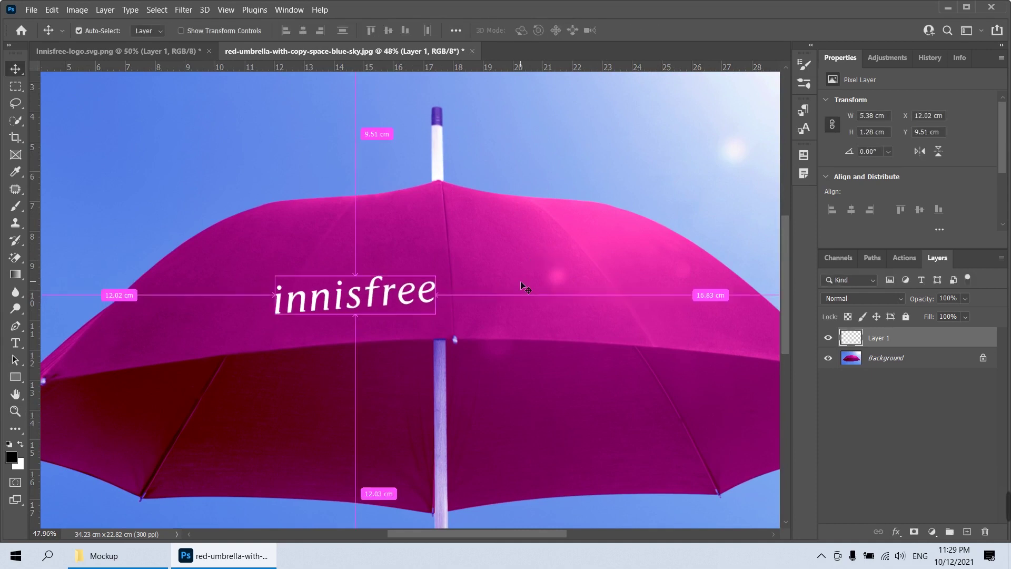
pyautogui.hotkey('ctrl', '-')
pyautogui.hotkey('ctrl', '-')
pyautogui.hotkey('ctrl', '-')
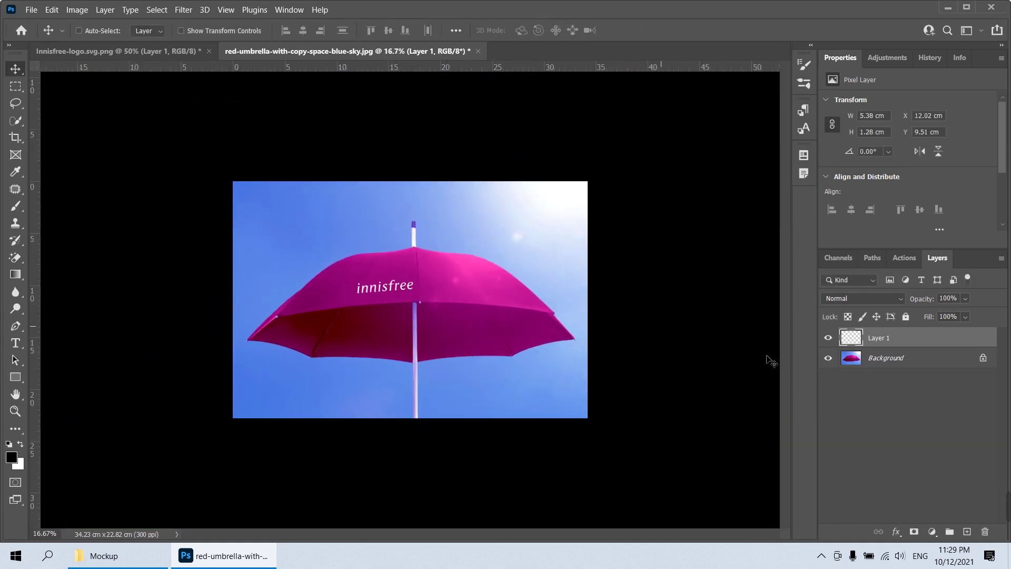
# With the Magic Wand on the Background layer, try selecting the sky, then undo
pyautogui.click(15, 121)
pyautogui.click(79, 148)
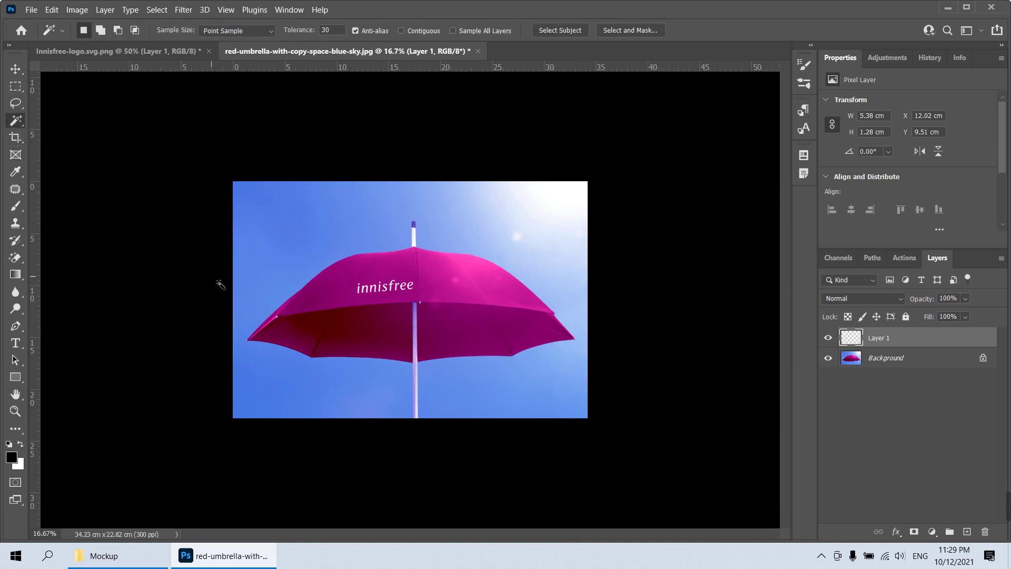
pyautogui.click(291, 275)
pyautogui.click(858, 356)
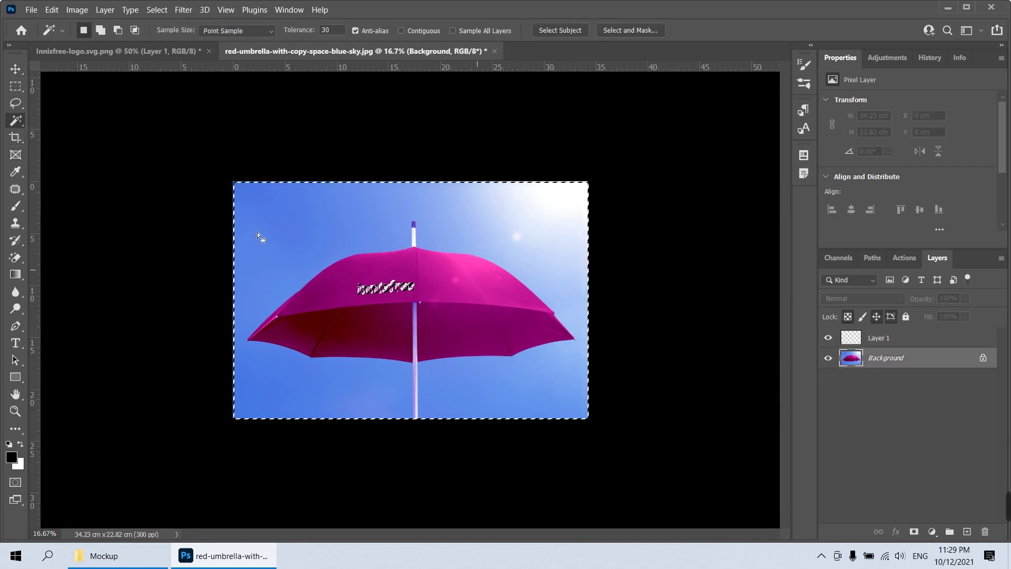
pyautogui.click(219, 230)
pyautogui.click(279, 240)
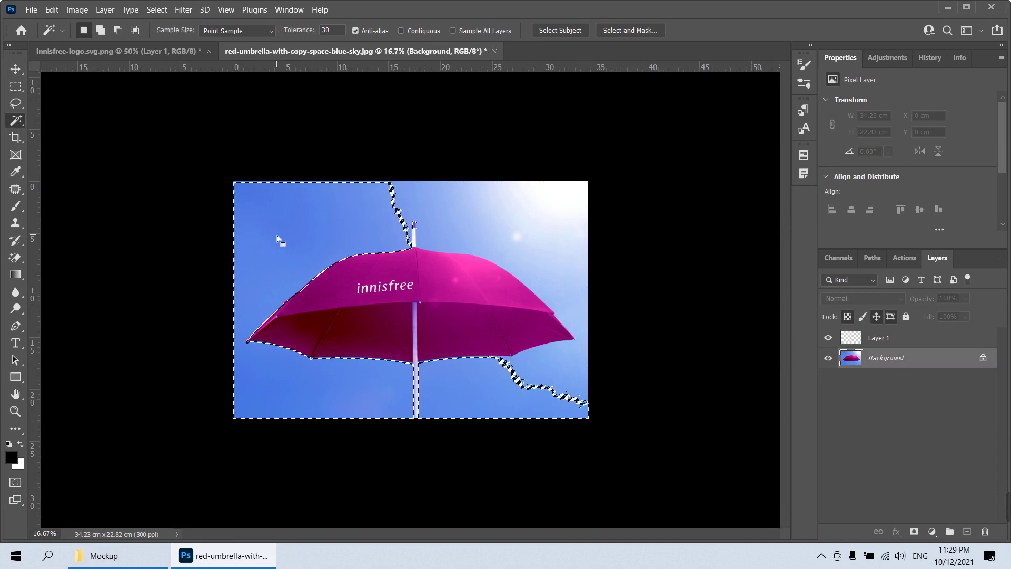
pyautogui.keyDown('shift'); pyautogui.click(430, 227); pyautogui.keyUp('shift')
pyautogui.keyDown('shift'); pyautogui.click(513, 224); pyautogui.keyUp('shift')
pyautogui.keyDown('shift'); pyautogui.click(560, 209); pyautogui.keyUp('shift')
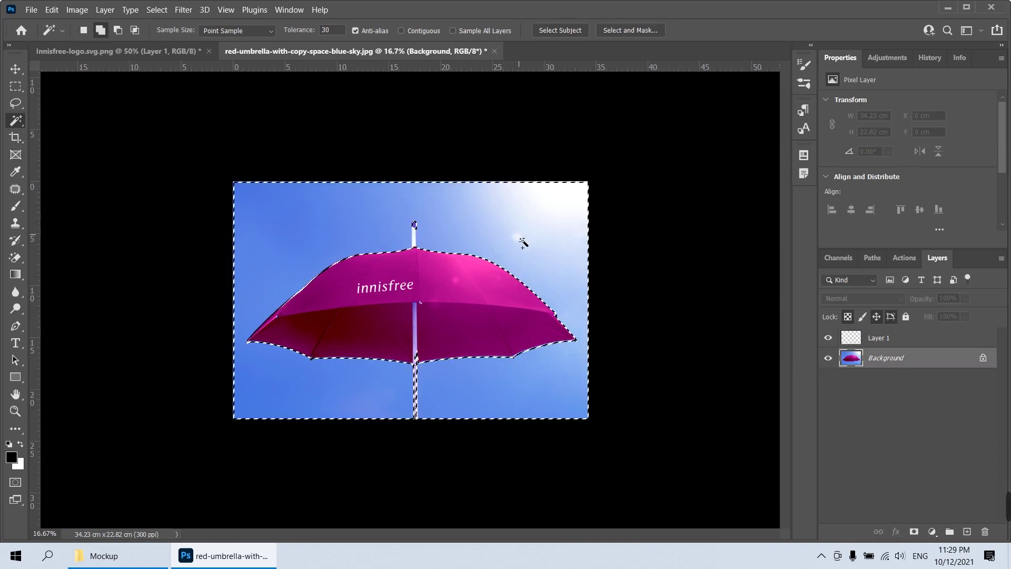
pyautogui.hotkey('ctrl', 'z')
pyautogui.hotkey('ctrl', 'z')
pyautogui.hotkey('ctrl', 'z')
pyautogui.hotkey('ctrl', 'z')
pyautogui.hotkey('ctrl', 'z')
pyautogui.hotkey('ctrl', 'z')
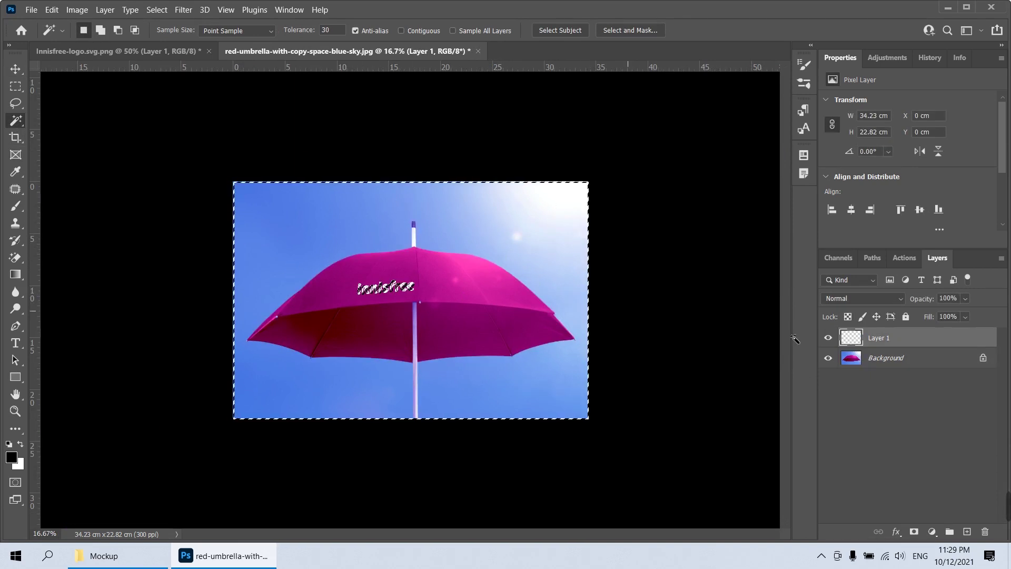
# Reselect the sky areas around the umbrella and open Color Balance for them
pyautogui.click(874, 360)
pyautogui.click(230, 237)
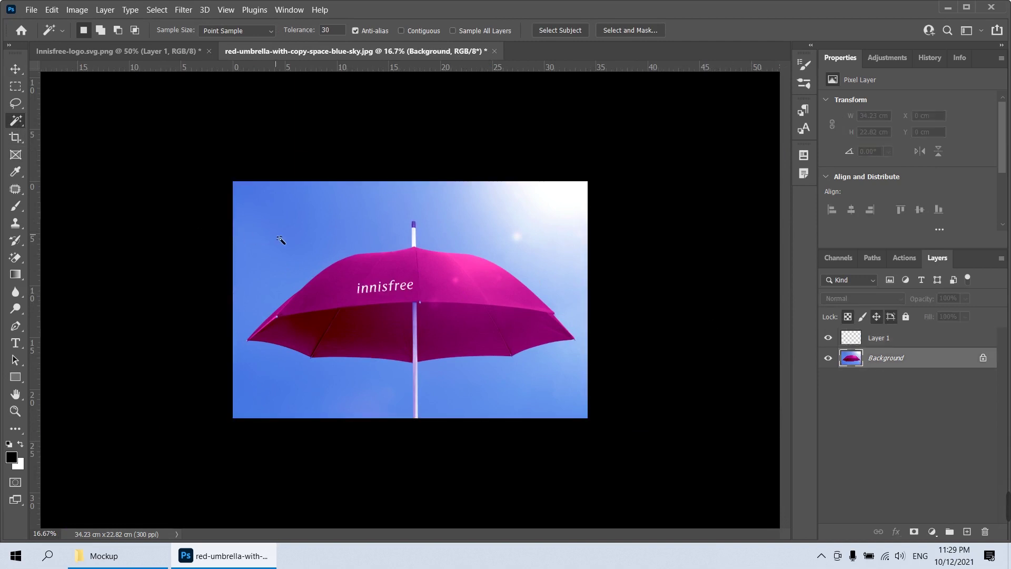
pyautogui.click(280, 240)
pyautogui.keyDown('shift'); pyautogui.click(435, 219); pyautogui.keyUp('shift')
pyautogui.keyDown('shift'); pyautogui.click(510, 231); pyautogui.keyUp('shift')
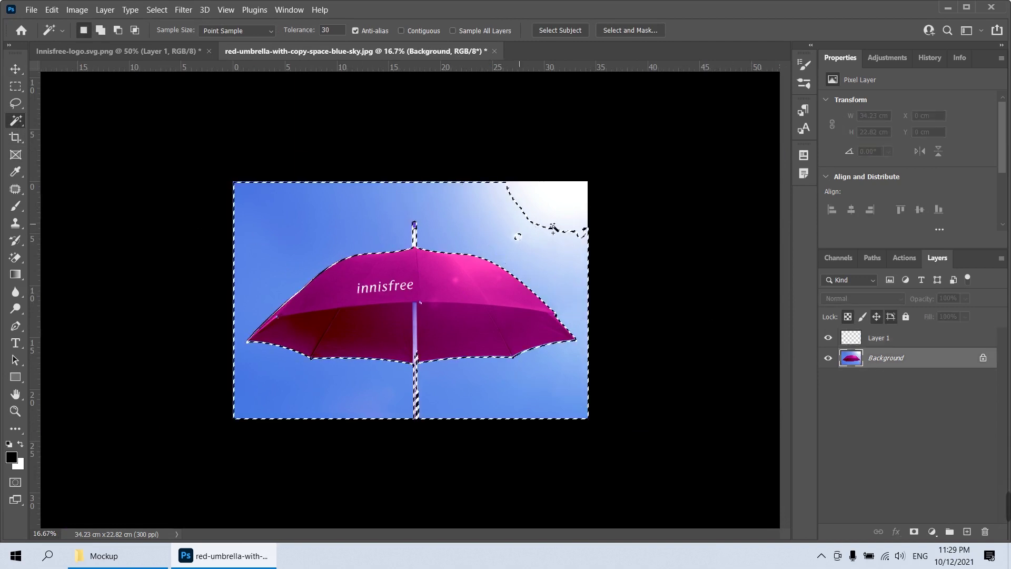
pyautogui.keyDown('shift'); pyautogui.click(558, 211); pyautogui.keyUp('shift')
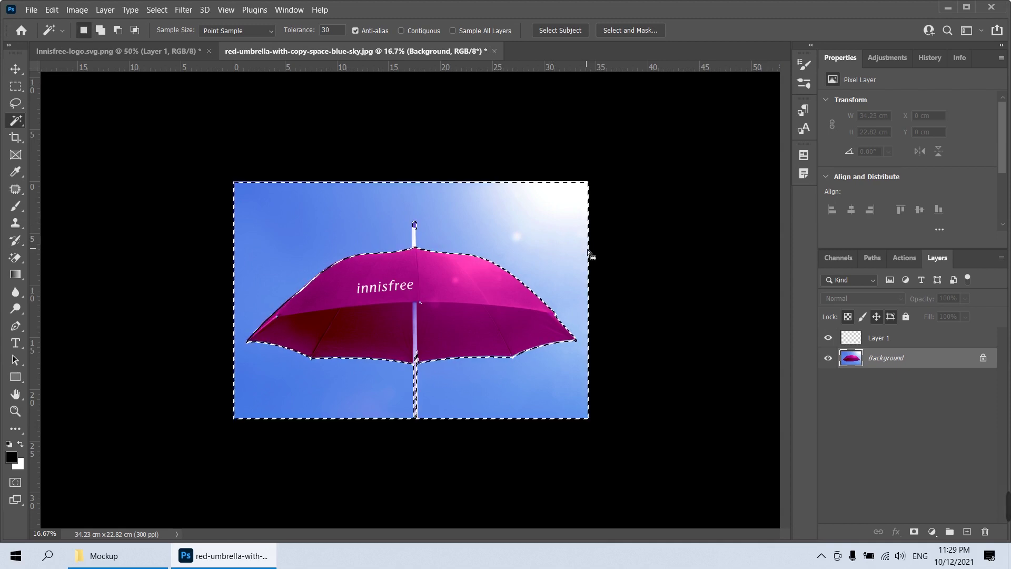
pyautogui.hotkey('ctrl', 'shift', 'i')
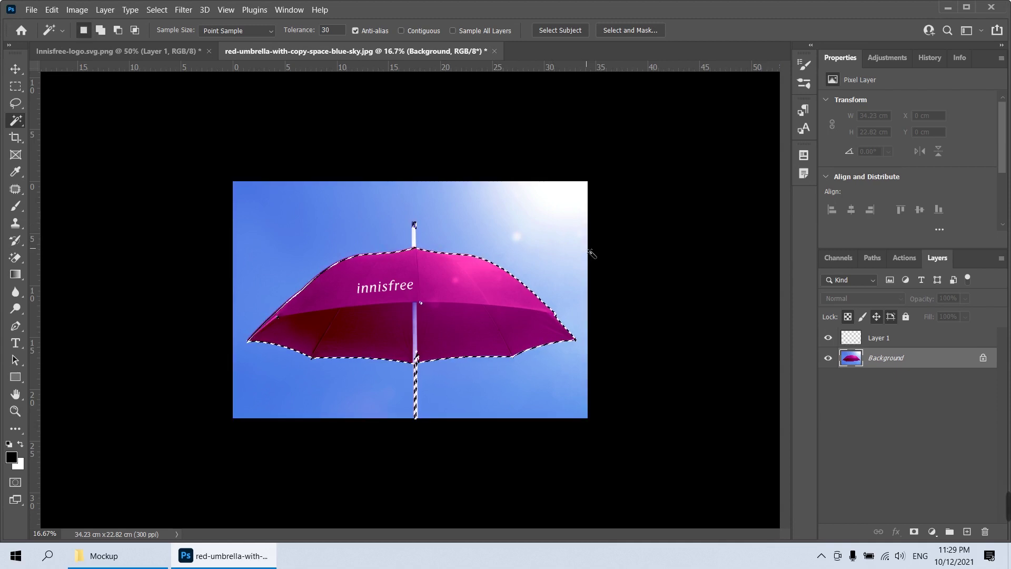
pyautogui.hotkey('ctrl', 'shift', 'i')
pyautogui.hotkey('ctrl', 'b')
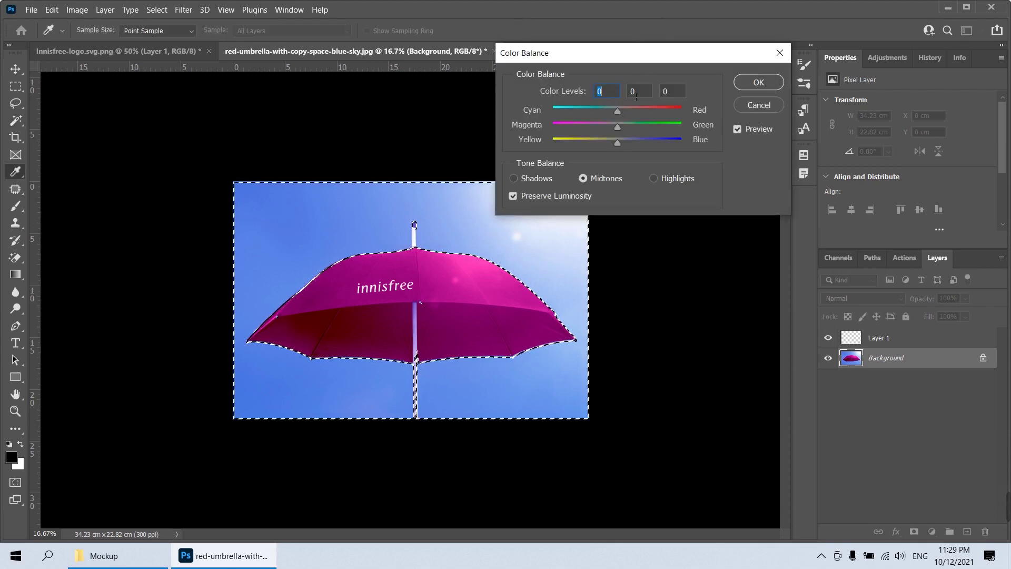
# Shift the sky's colour balance toward magenta for a violet tint and deselect
pyautogui.moveTo(617, 127)
pyautogui.mouseDown()
pyautogui.moveTo(558, 127)
pyautogui.moveTo(640, 143)
pyautogui.mouseUp()
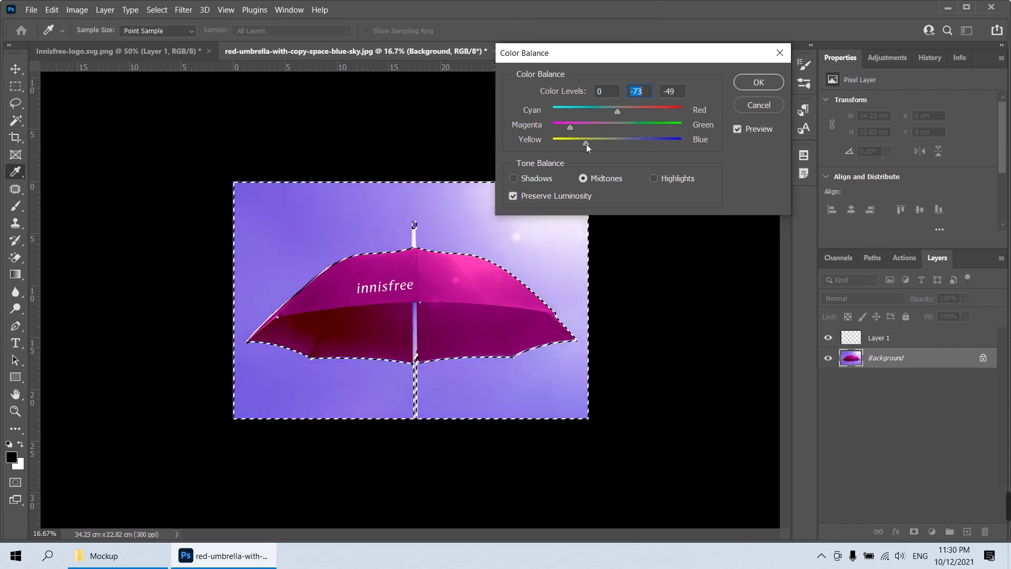
pyautogui.click(758, 82)
pyautogui.press('w')
pyautogui.hotkey('ctrl', 'd')
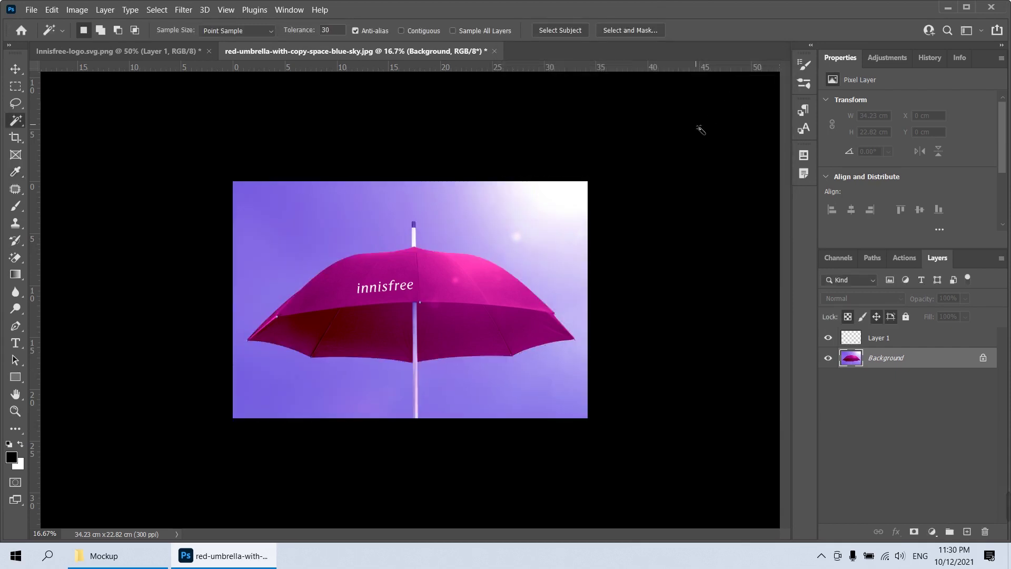
# Save the umbrella image as a JPEG, then close its document
pyautogui.hotkey('ctrl', 'shift', 's')
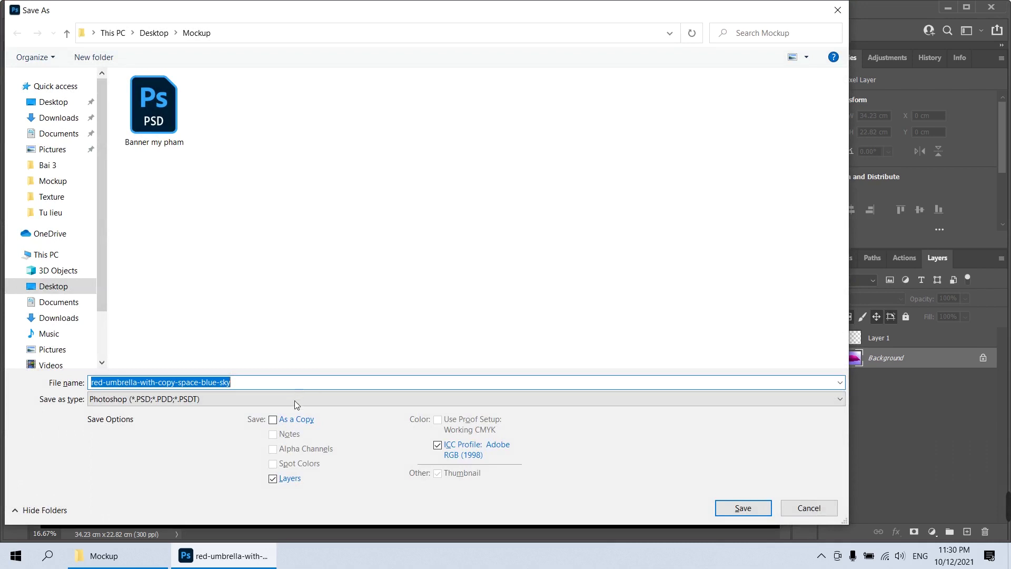
pyautogui.click(295, 399)
pyautogui.click(263, 259)
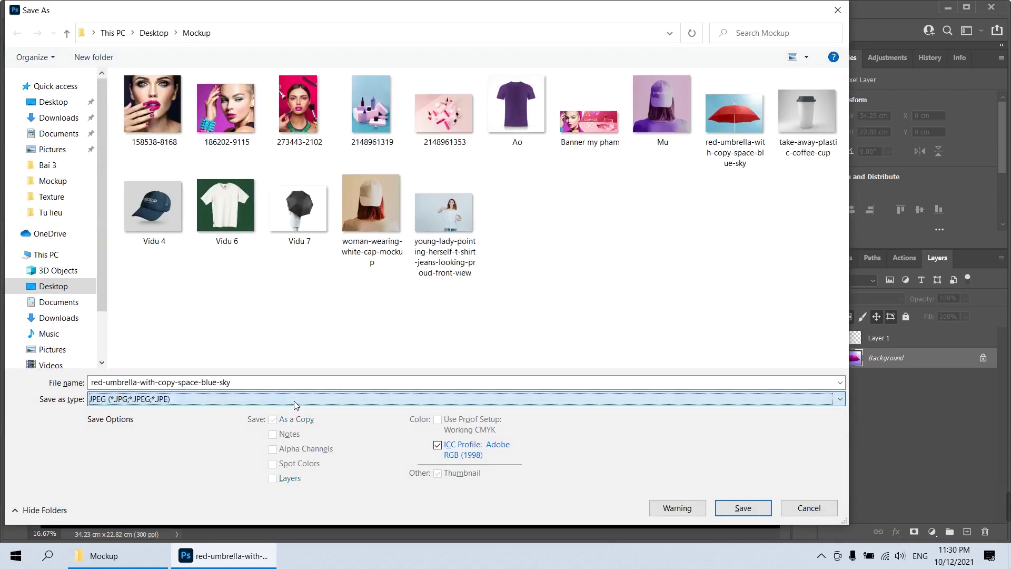
pyautogui.click(263, 382)
pyautogui.press('Return')
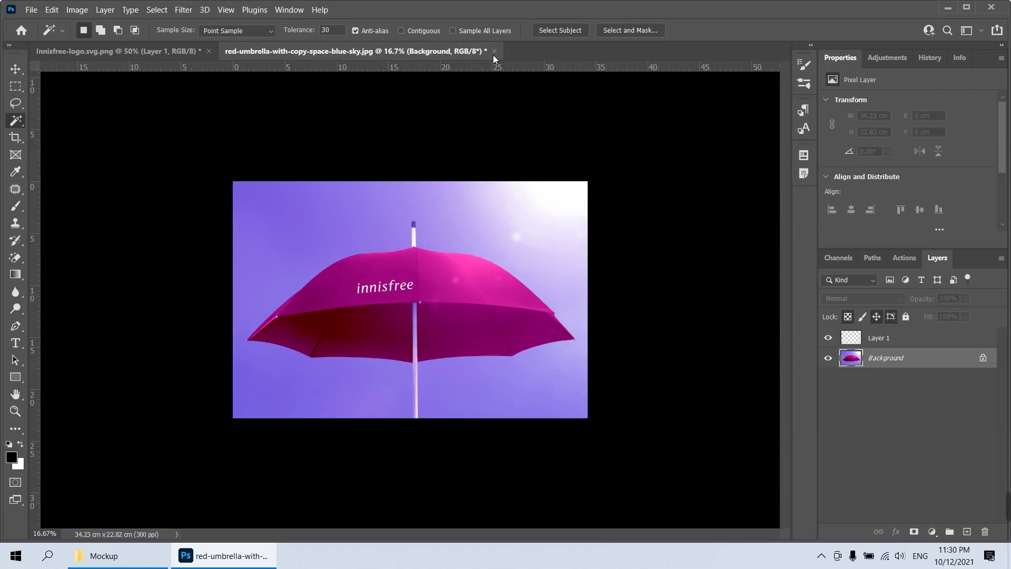
pyautogui.click(493, 51)
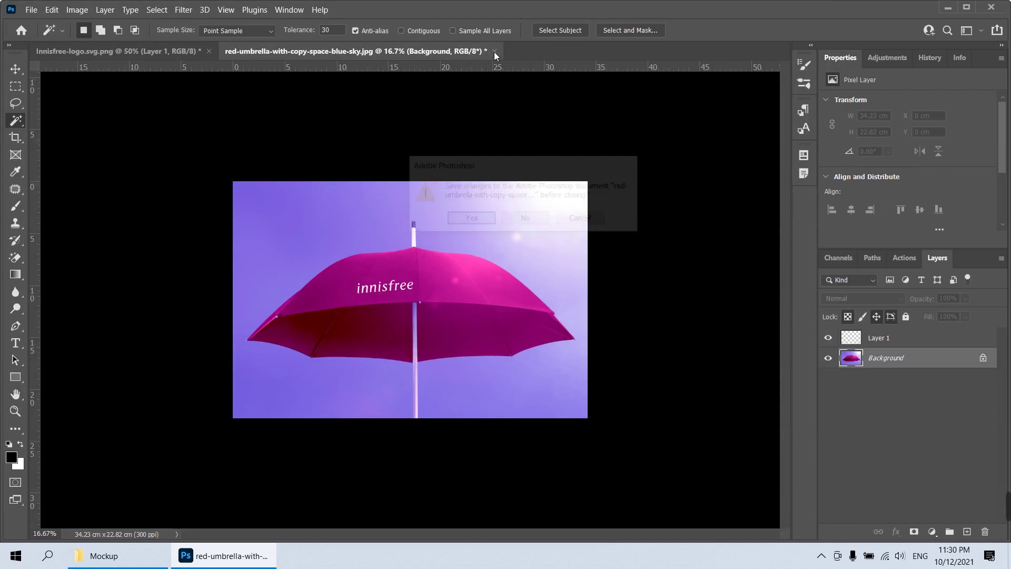
pyautogui.click(519, 219)
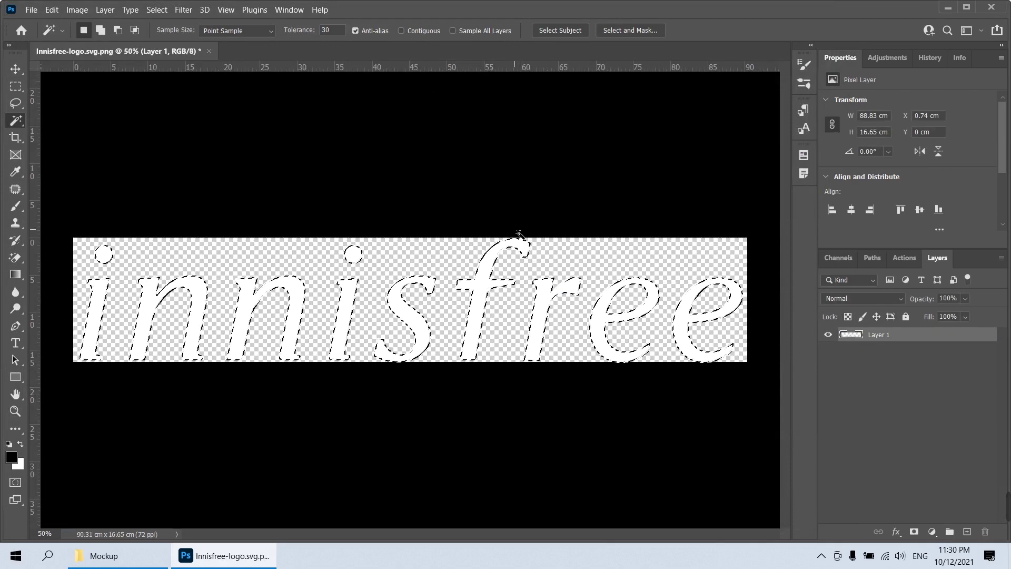
# Open the young-lady t-shirt photo and zoom in on the shirt
pyautogui.hotkey('ctrl', 'o')
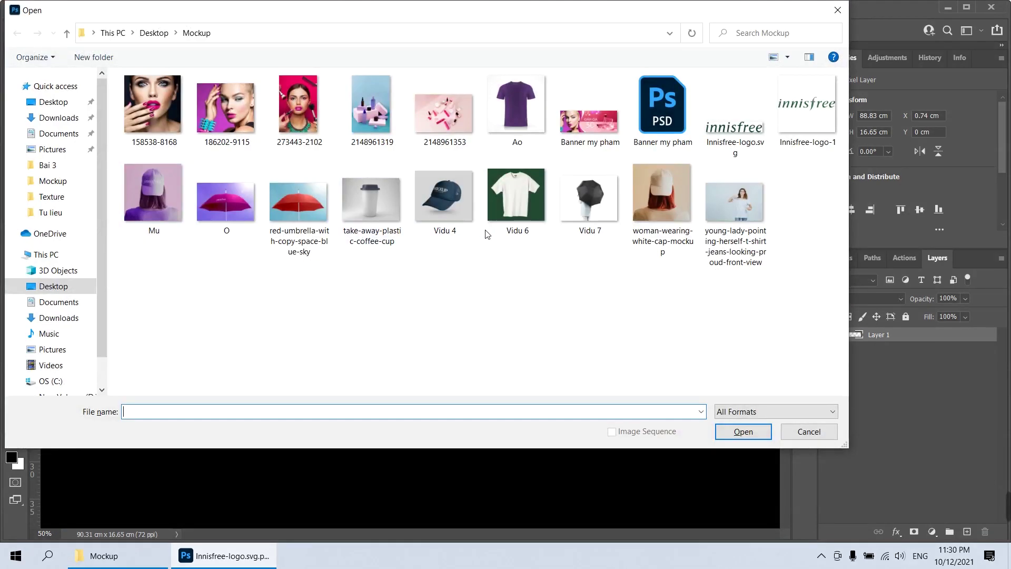
pyautogui.click(740, 204)
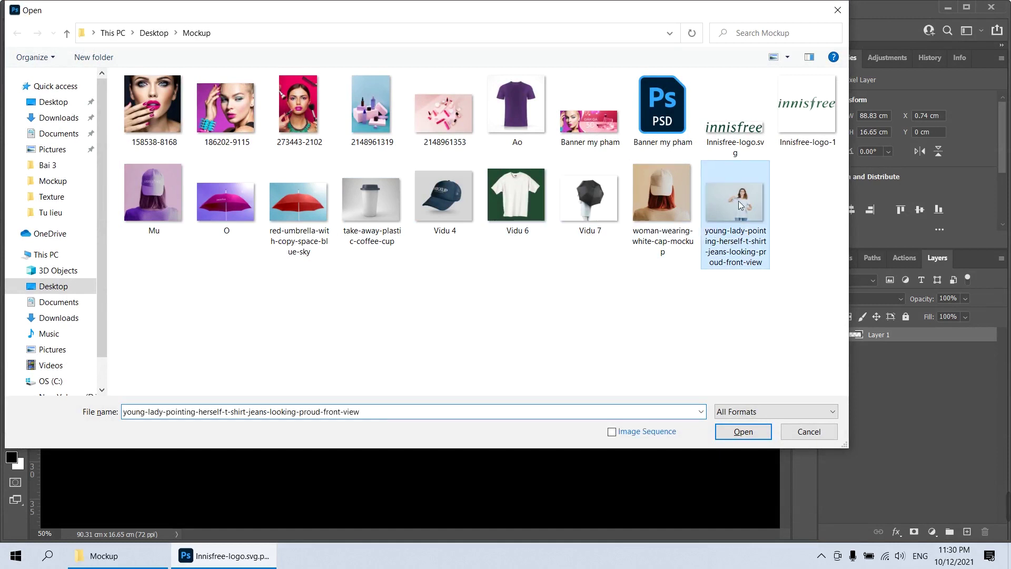
pyautogui.doubleClick(735, 207)
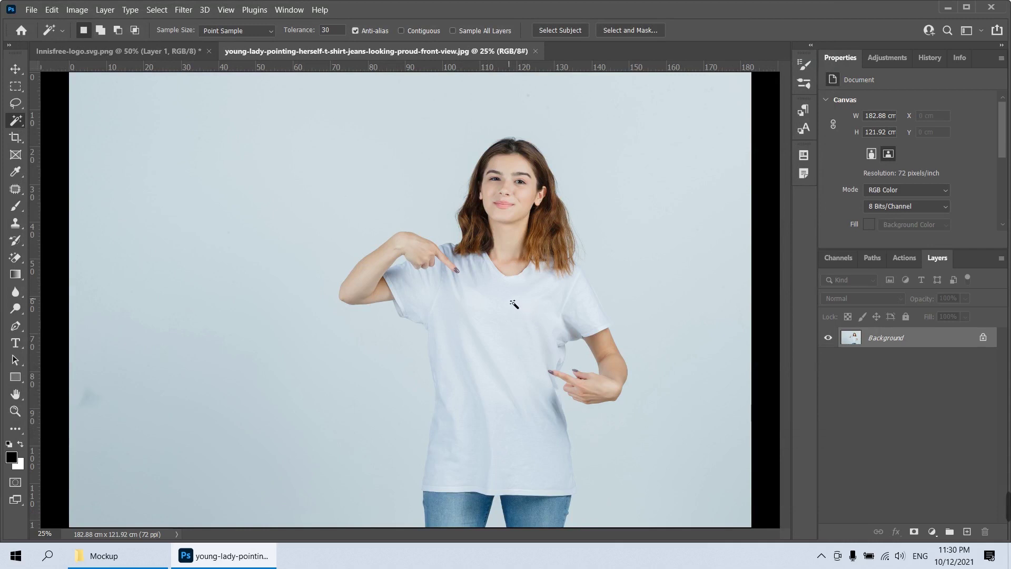
pyautogui.press('z')
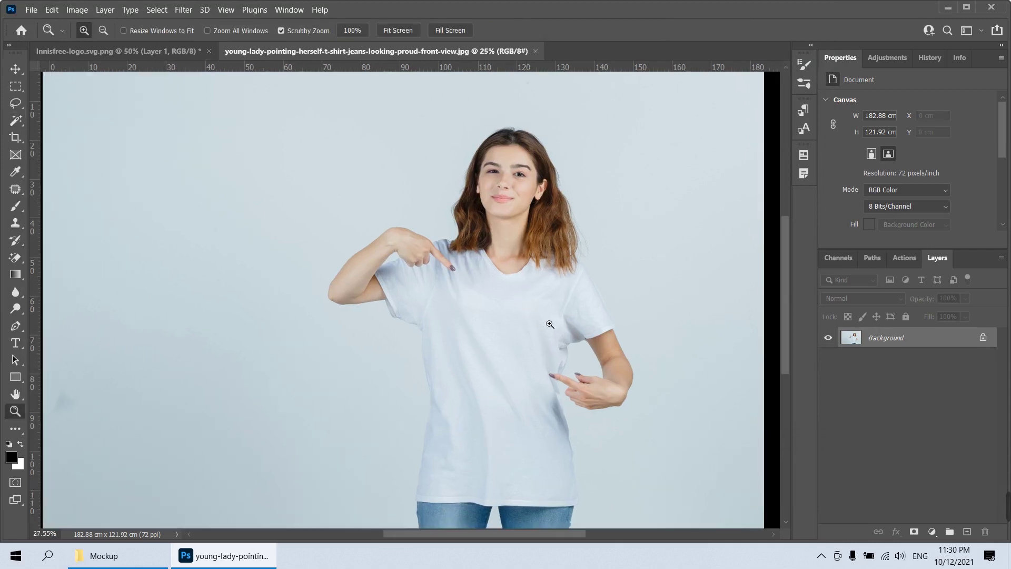
pyautogui.click(538, 318)
pyautogui.moveTo(526, 352); pyautogui.dragTo(494, 268)
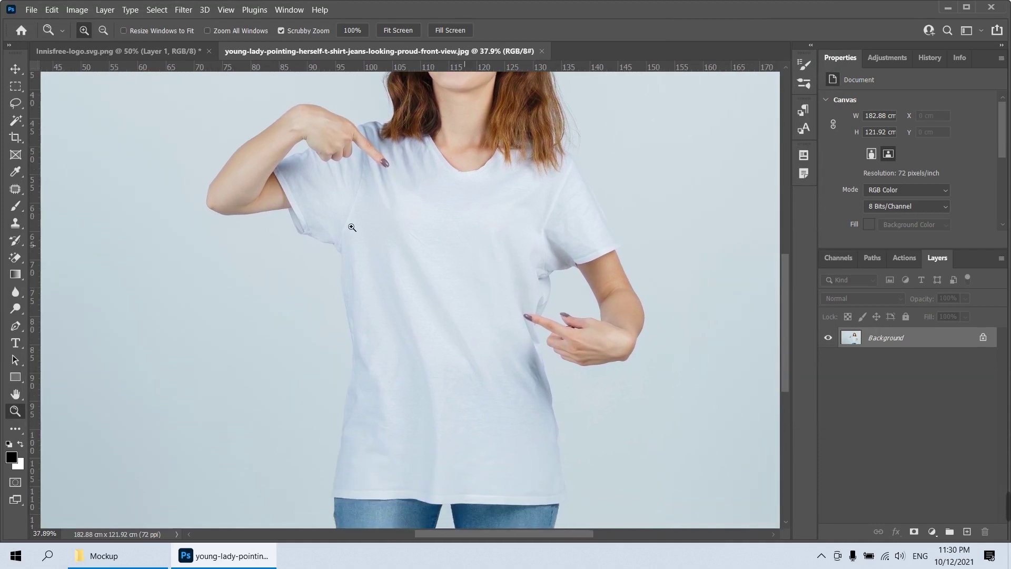
# Try a Quick Selection of the shirt, then deselect and zoom in on the hem
pyautogui.click(14, 121)
pyautogui.rightClick(17, 121)
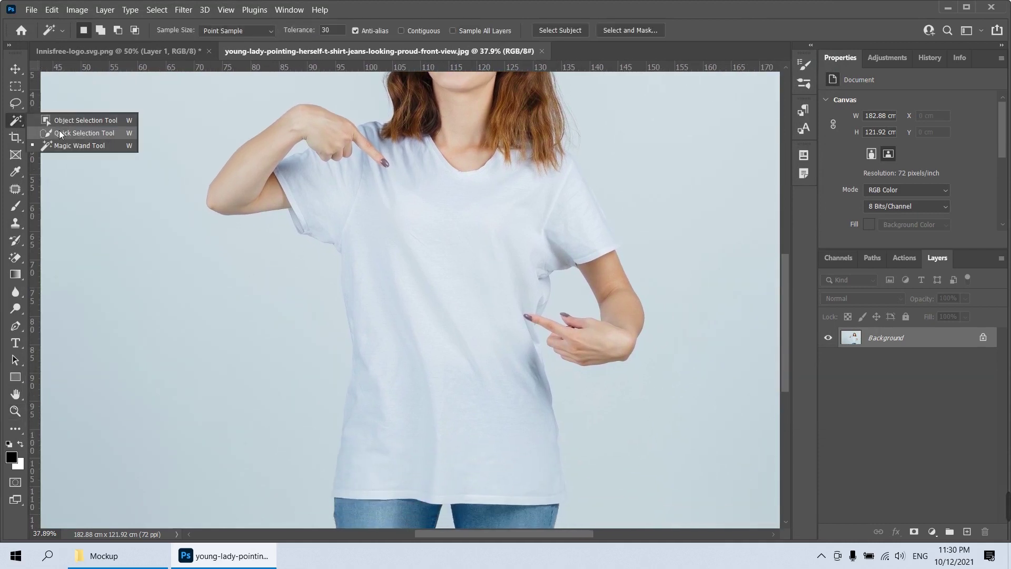
pyautogui.click(79, 131)
pyautogui.click(399, 413)
pyautogui.moveTo(436, 446)
pyautogui.mouseDown()
pyautogui.moveTo(560, 478)
pyautogui.moveTo(402, 393)
pyautogui.moveTo(355, 237)
pyautogui.mouseUp()
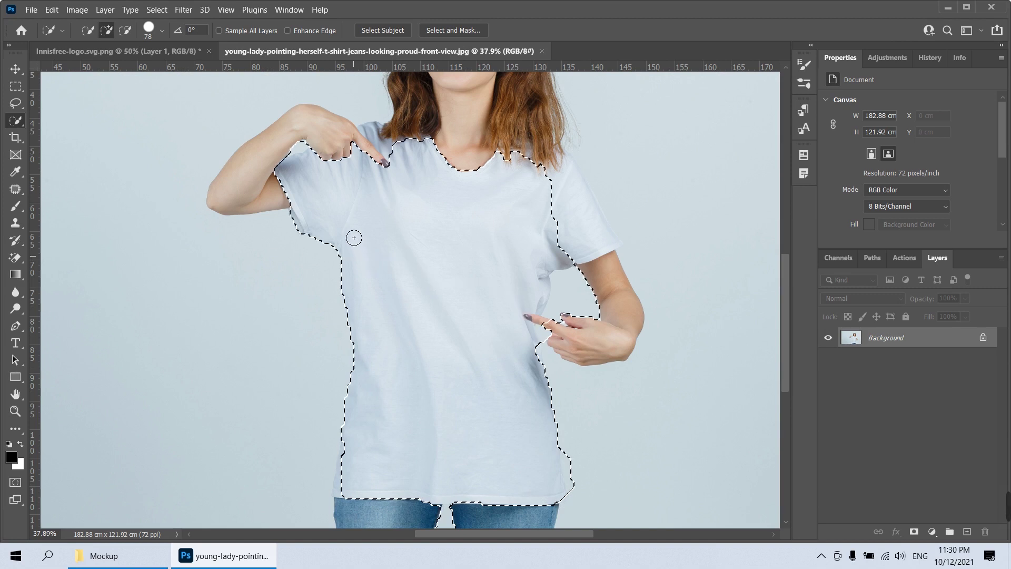
pyautogui.moveTo(544, 236); pyautogui.dragTo(577, 233)
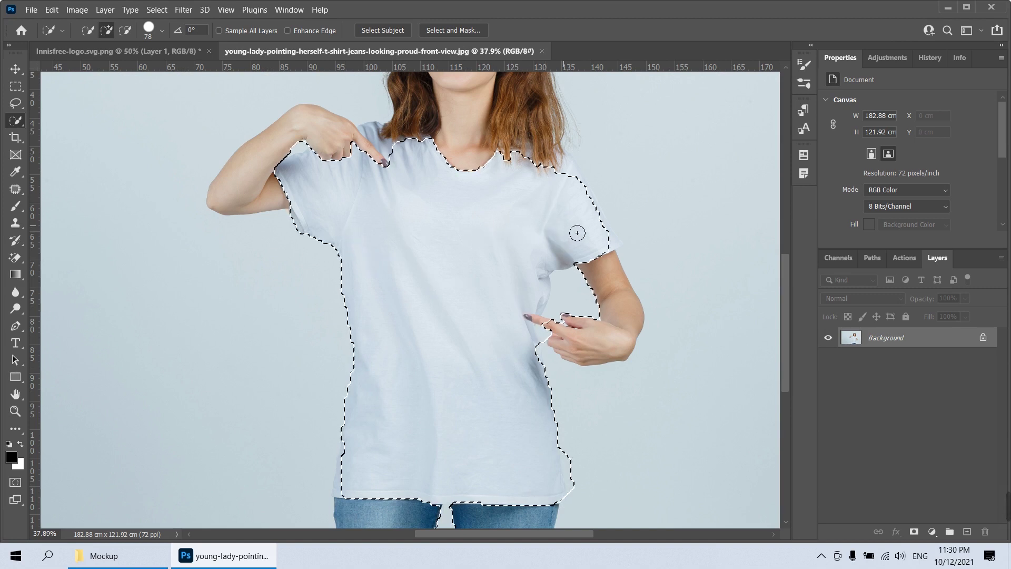
pyautogui.keyDown('alt'); pyautogui.click(611, 240); pyautogui.keyUp('alt')
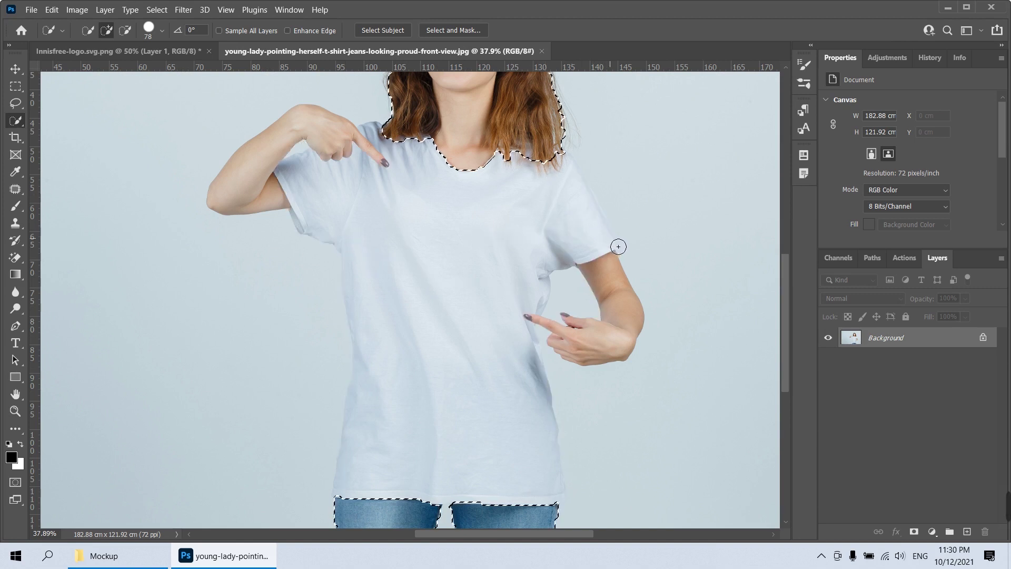
pyautogui.hotkey('ctrl', 'd')
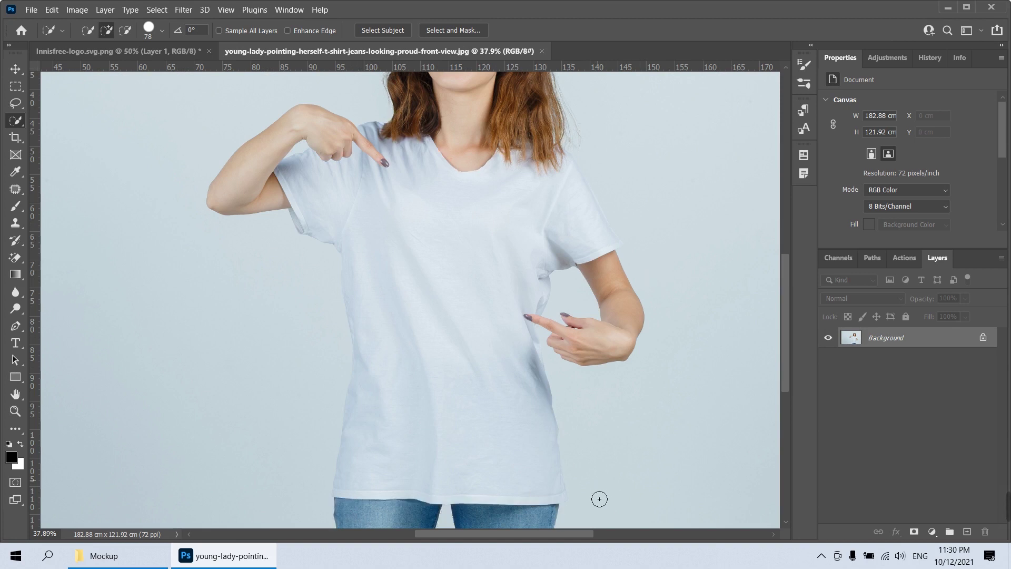
pyautogui.scroll(5, 599, 498)
pyautogui.moveTo(592, 510)
pyautogui.mouseDown()
pyautogui.moveTo(605, 314)
pyautogui.moveTo(468, 416)
pyautogui.moveTo(283, 274)
pyautogui.mouseUp()
# Start a Pen path at the hem's left corner and trace along the bottom hem
pyautogui.press('p')
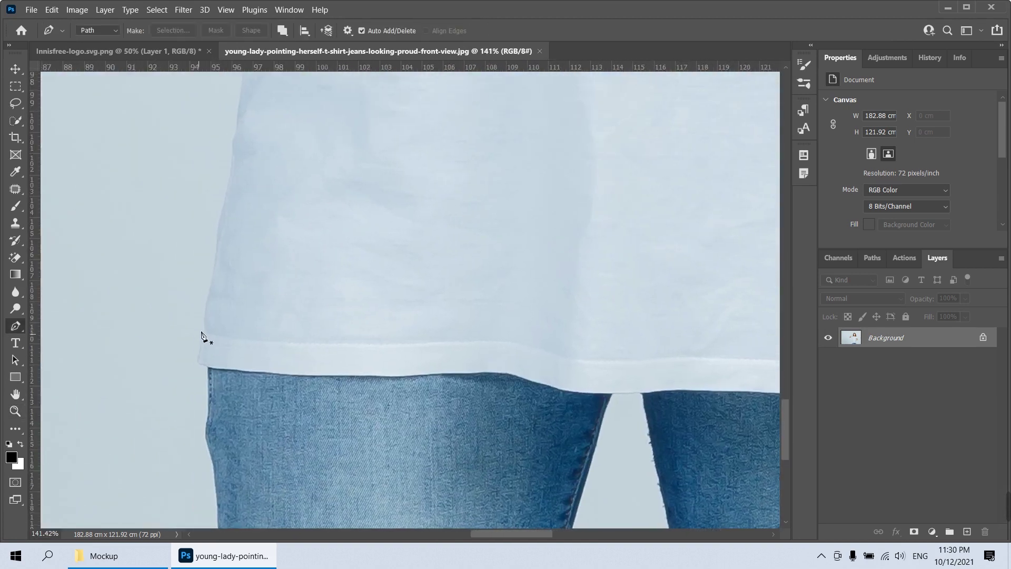
pyautogui.click(206, 331)
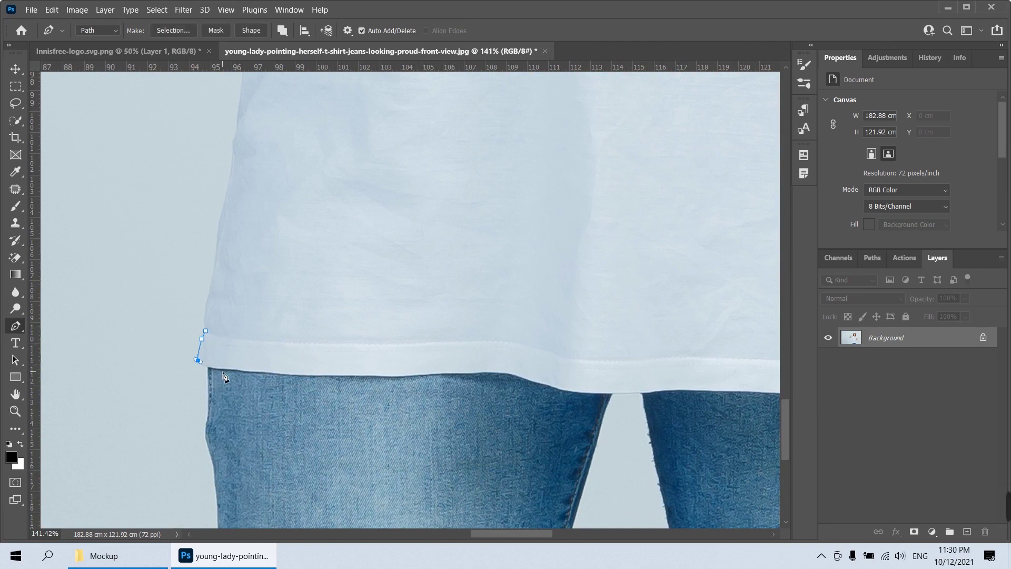
pyautogui.moveTo(380, 375); pyautogui.dragTo(419, 373)
pyautogui.moveTo(493, 373); pyautogui.dragTo(505, 375)
pyautogui.moveTo(595, 402); pyautogui.dragTo(347, 315)
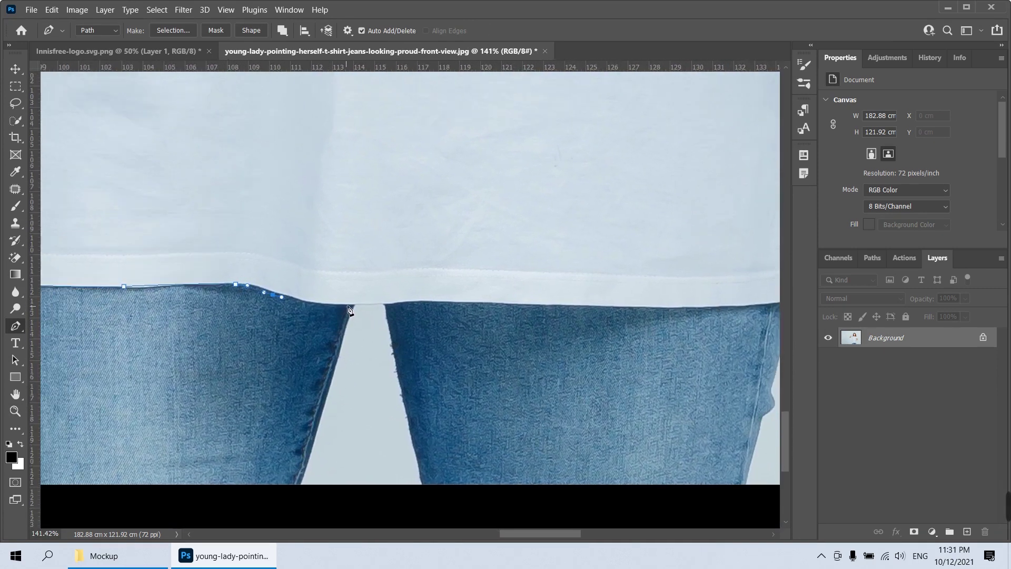
pyautogui.click(347, 305)
pyautogui.moveTo(403, 301)
pyautogui.mouseDown()
pyautogui.moveTo(429, 308)
pyautogui.moveTo(411, 306)
pyautogui.mouseUp()
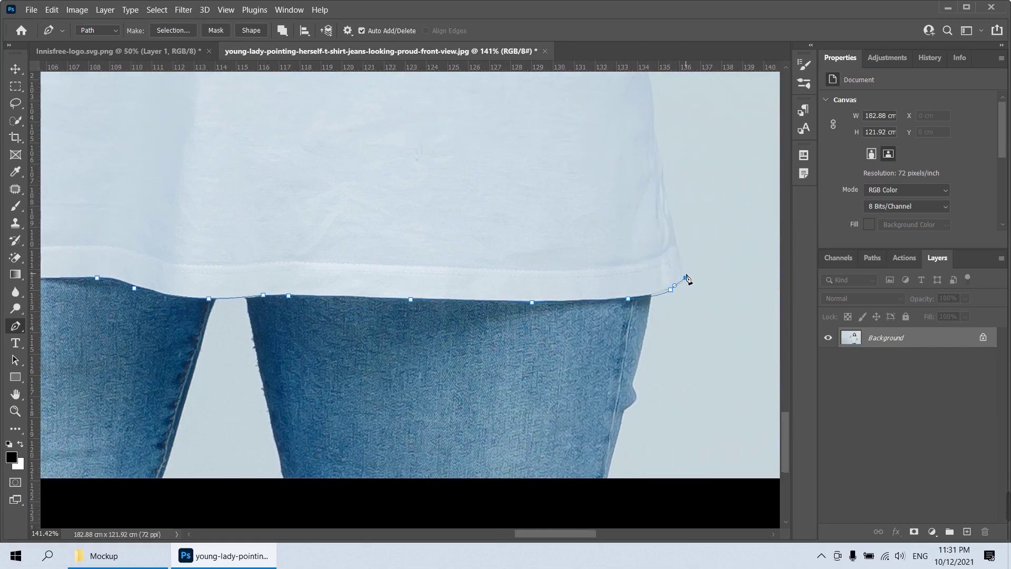
pyautogui.click(670, 231)
# Continue the path up the shirt's right edge
pyautogui.click(668, 199)
pyautogui.moveTo(648, 110); pyautogui.dragTo(579, 324)
pyautogui.click(576, 278)
pyautogui.click(583, 245)
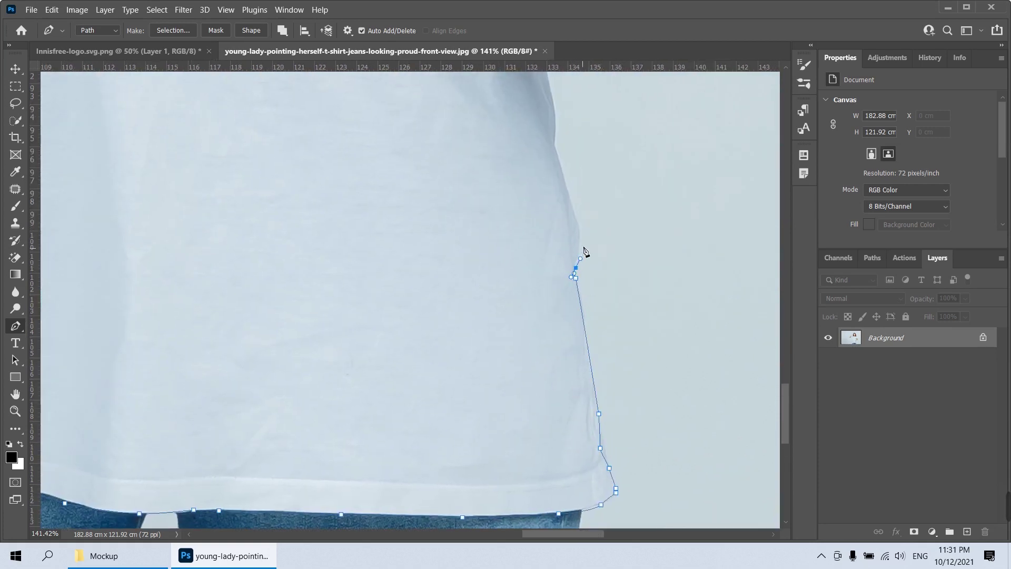
pyautogui.moveTo(583, 219)
pyautogui.mouseDown()
pyautogui.moveTo(578, 176)
pyautogui.moveTo(572, 195)
pyautogui.mouseUp()
pyautogui.click(554, 142)
pyautogui.moveTo(553, 100); pyautogui.dragTo(528, 352)
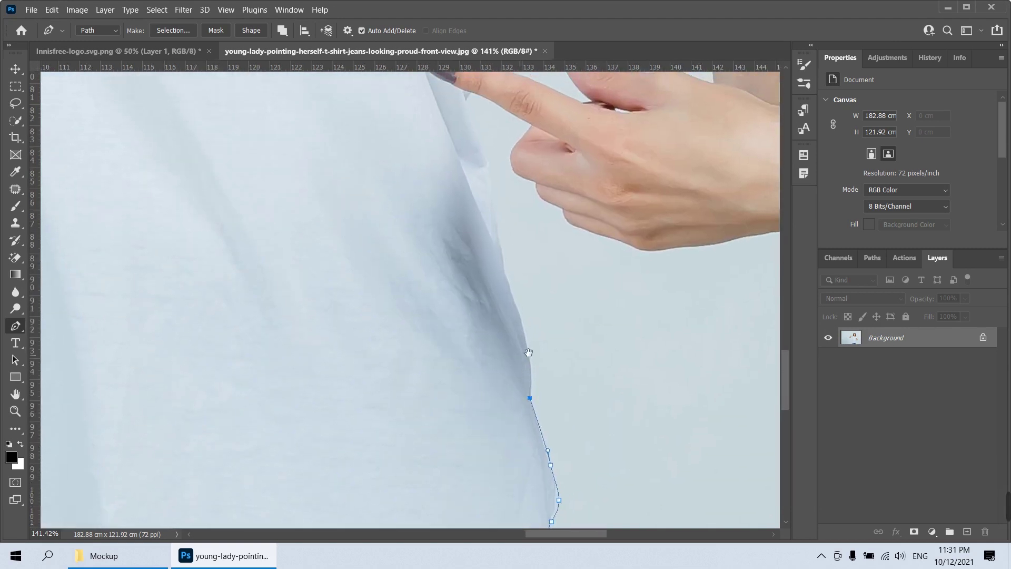
pyautogui.moveTo(515, 309); pyautogui.dragTo(502, 262)
pyautogui.click(500, 235)
pyautogui.moveTo(491, 182); pyautogui.dragTo(481, 152)
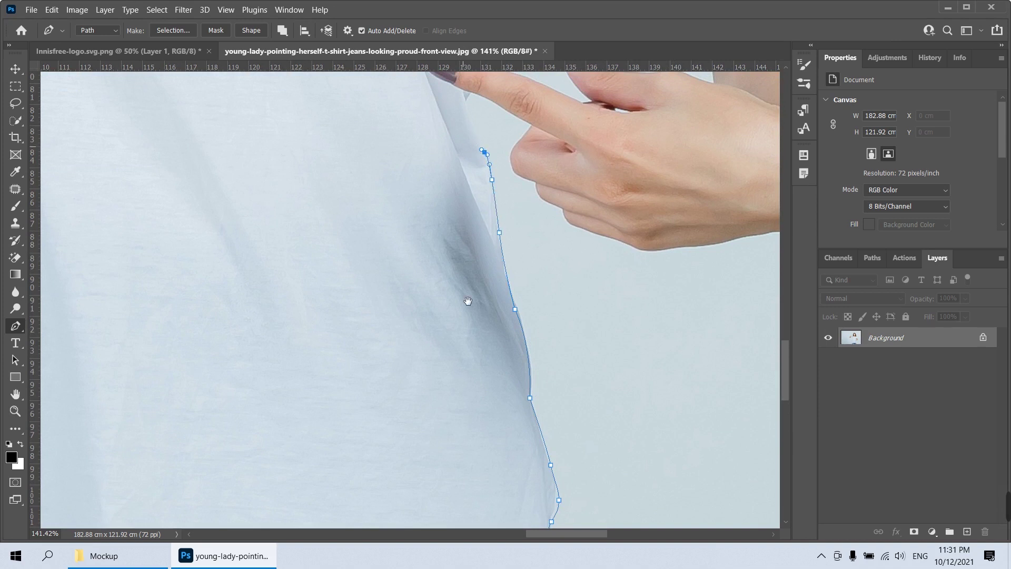
pyautogui.scroll(5, 467, 300)
# Trace the path around the pointing fingertip and up to the armpit
pyautogui.click(462, 335)
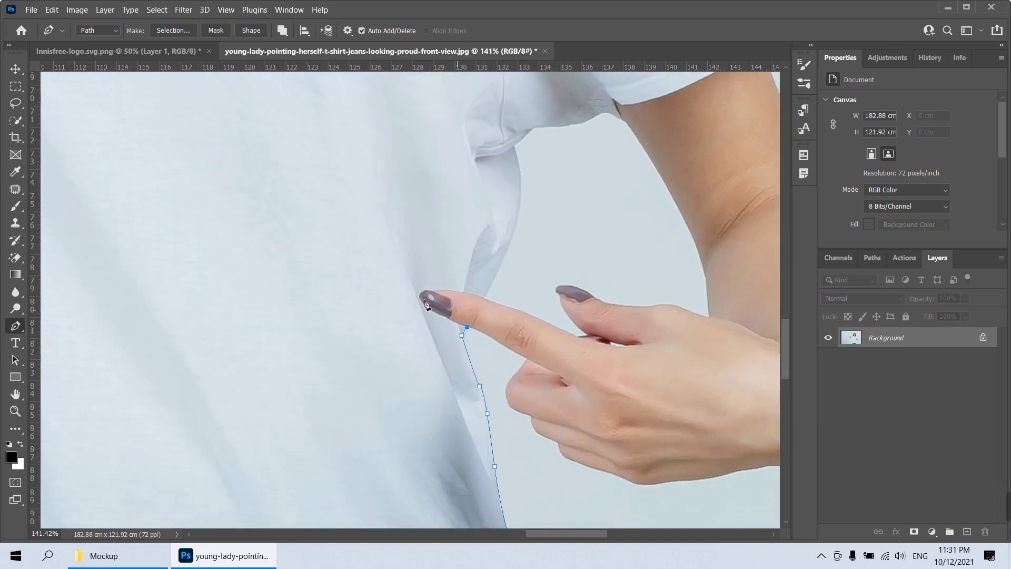
pyautogui.moveTo(419, 293); pyautogui.dragTo(417, 286)
pyautogui.click(431, 289)
pyautogui.click(464, 293)
pyautogui.moveTo(519, 210)
pyautogui.mouseDown()
pyautogui.moveTo(519, 167)
pyautogui.moveTo(468, 366)
pyautogui.moveTo(521, 349)
pyautogui.mouseUp()
pyautogui.click(463, 359)
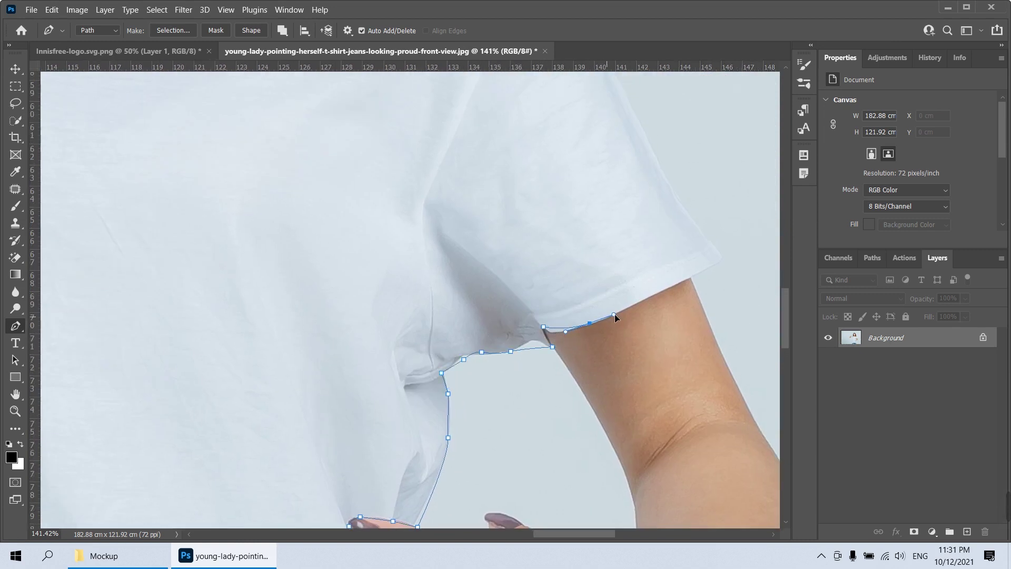
# Trace the pen path up the right sleeve, over the shoulder and along the neckline
pyautogui.moveTo(615, 313); pyautogui.dragTo(618, 313)
pyautogui.click(716, 264)
pyautogui.moveTo(674, 178); pyautogui.dragTo(617, 387)
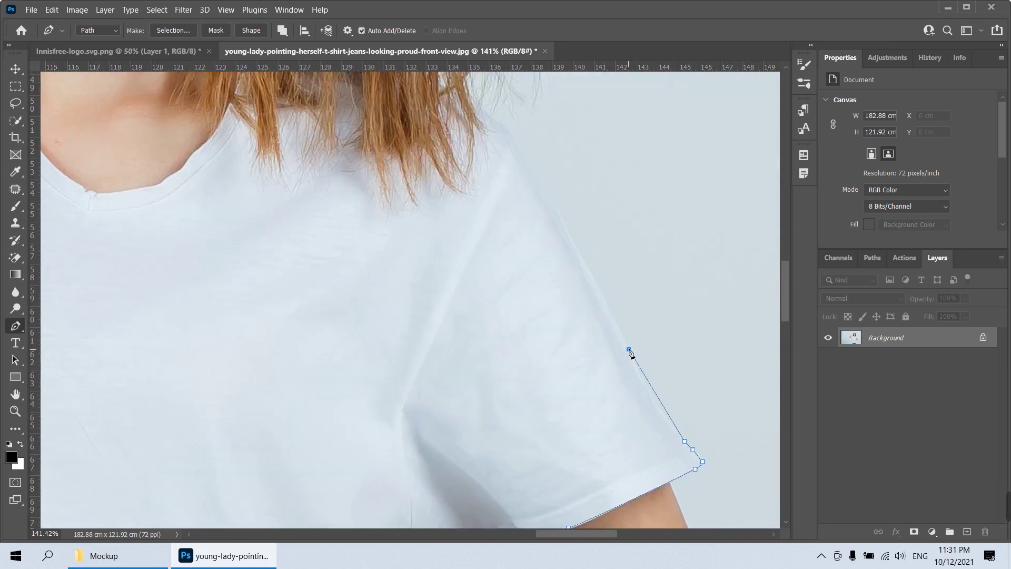
pyautogui.moveTo(628, 350); pyautogui.dragTo(623, 331)
pyautogui.click(560, 212)
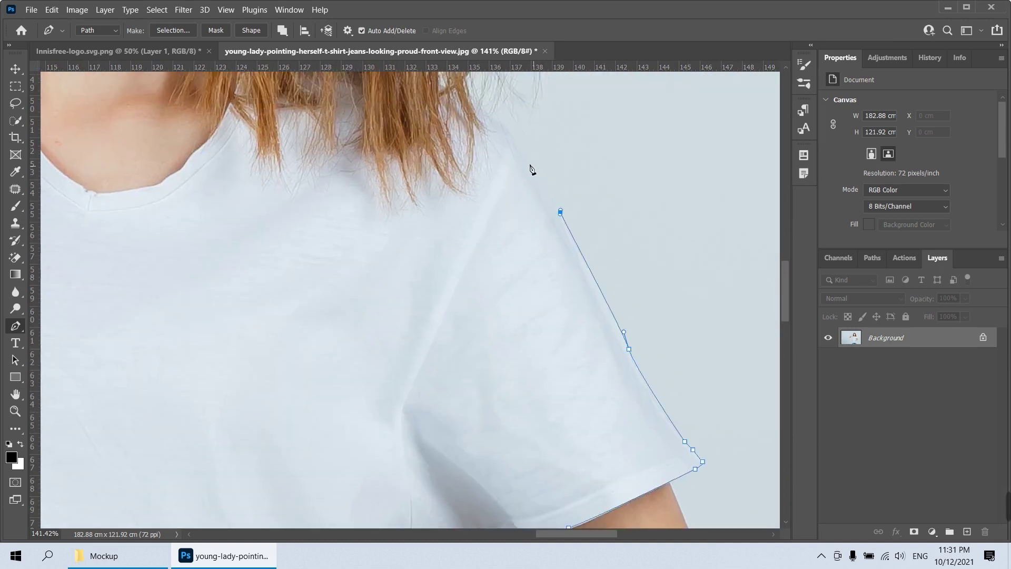
pyautogui.moveTo(528, 161); pyautogui.dragTo(493, 120)
pyautogui.moveTo(441, 95); pyautogui.dragTo(429, 265)
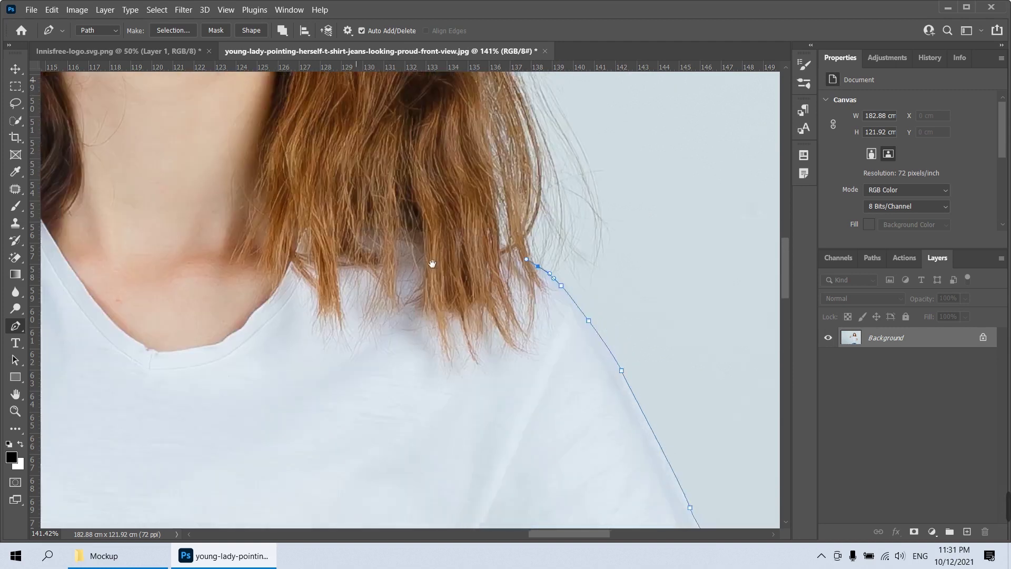
pyautogui.click(494, 265)
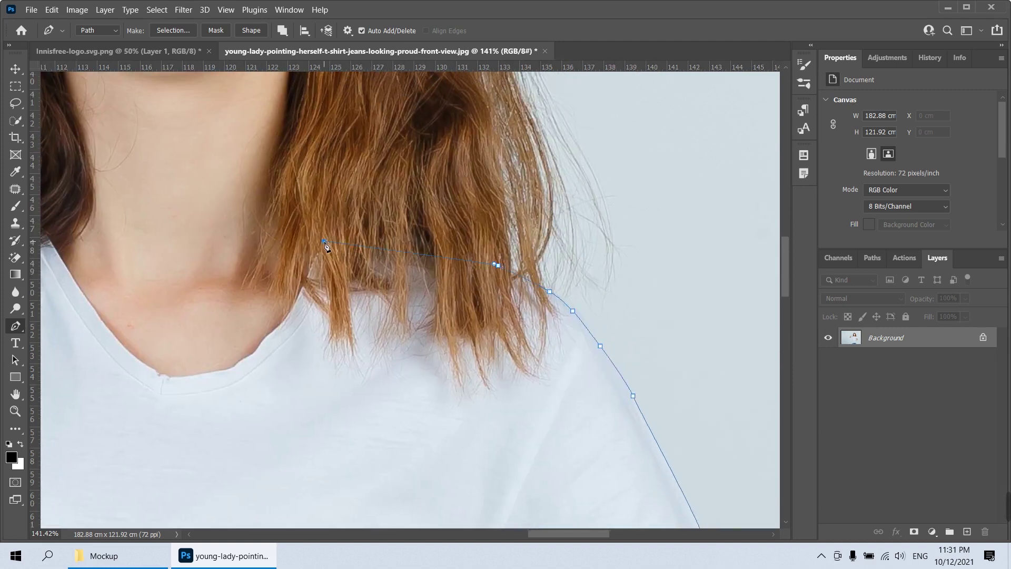
pyautogui.moveTo(268, 345)
pyautogui.mouseDown()
pyautogui.moveTo(460, 260)
pyautogui.moveTo(451, 270)
pyautogui.mouseUp()
pyautogui.click(427, 281)
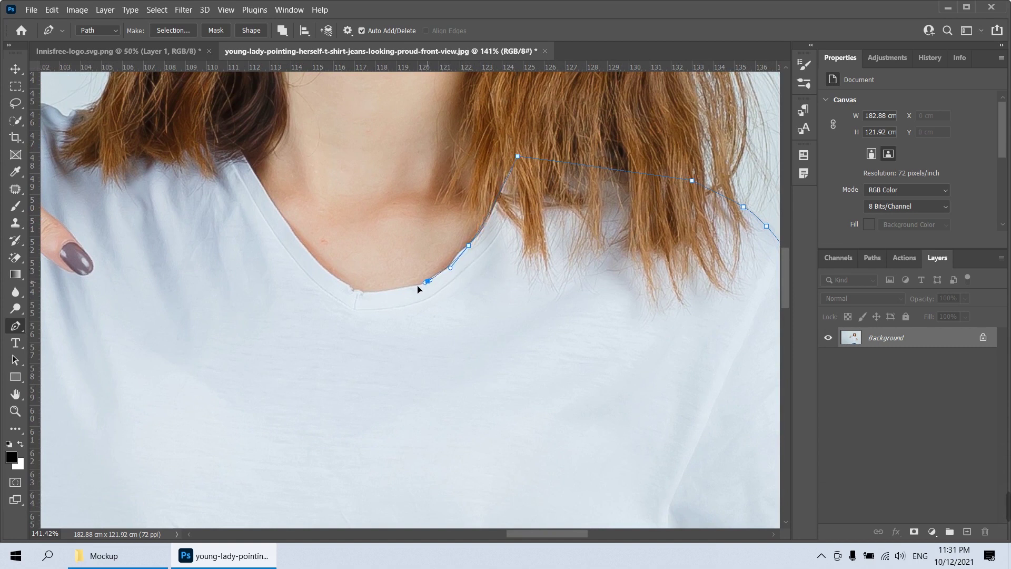
pyautogui.moveTo(368, 291); pyautogui.dragTo(356, 289)
pyautogui.click(284, 238)
pyautogui.click(234, 162)
# Continue the path across the left shoulder and around the pointing finger and knuckles
pyautogui.moveTo(184, 205)
pyautogui.mouseDown()
pyautogui.moveTo(409, 290)
pyautogui.moveTo(445, 293)
pyautogui.mouseUp()
pyautogui.moveTo(360, 263); pyautogui.dragTo(356, 259)
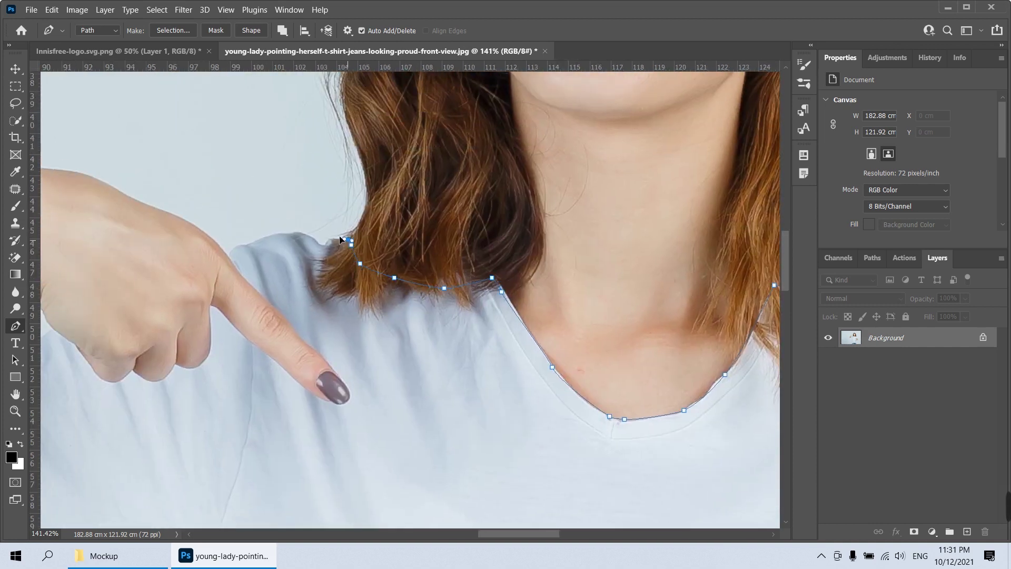
pyautogui.moveTo(305, 237); pyautogui.dragTo(256, 240)
pyautogui.click(226, 254)
pyautogui.moveTo(295, 331); pyautogui.dragTo(308, 345)
pyautogui.moveTo(316, 404); pyautogui.dragTo(310, 394)
pyautogui.moveTo(262, 354); pyautogui.dragTo(252, 347)
pyautogui.click(243, 330)
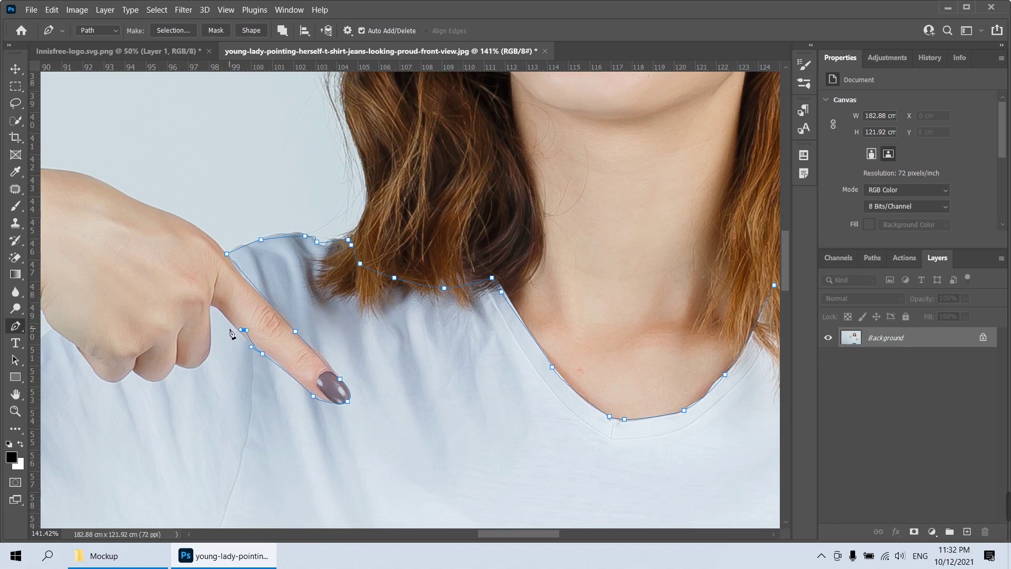
pyautogui.click(210, 306)
pyautogui.click(193, 369)
# Extend the path down the left sleeve and shirt side to the hem above the jeans
pyautogui.moveTo(317, 328); pyautogui.dragTo(592, 238)
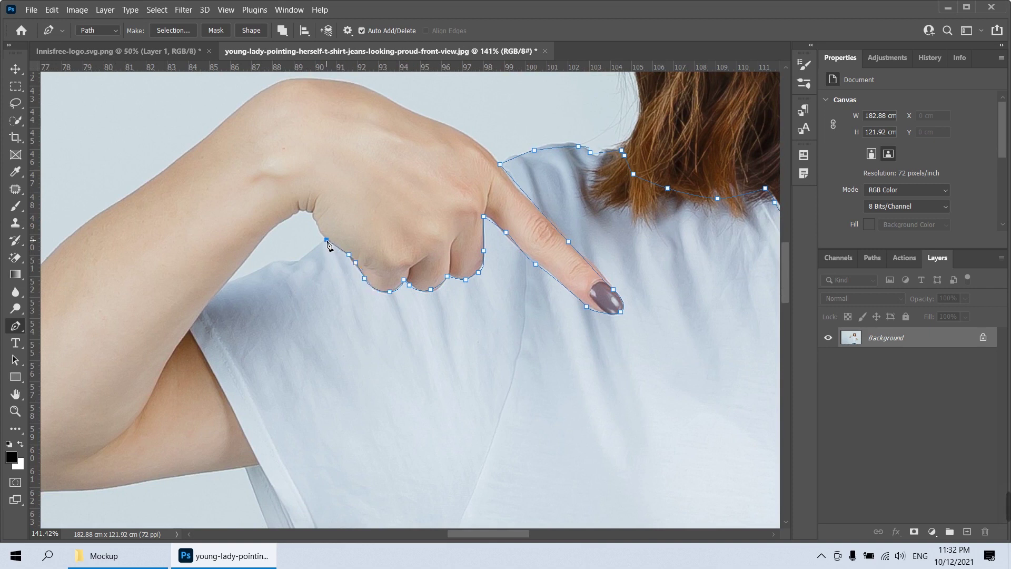
pyautogui.moveTo(297, 262); pyautogui.dragTo(282, 263)
pyautogui.moveTo(282, 365); pyautogui.dragTo(335, 209)
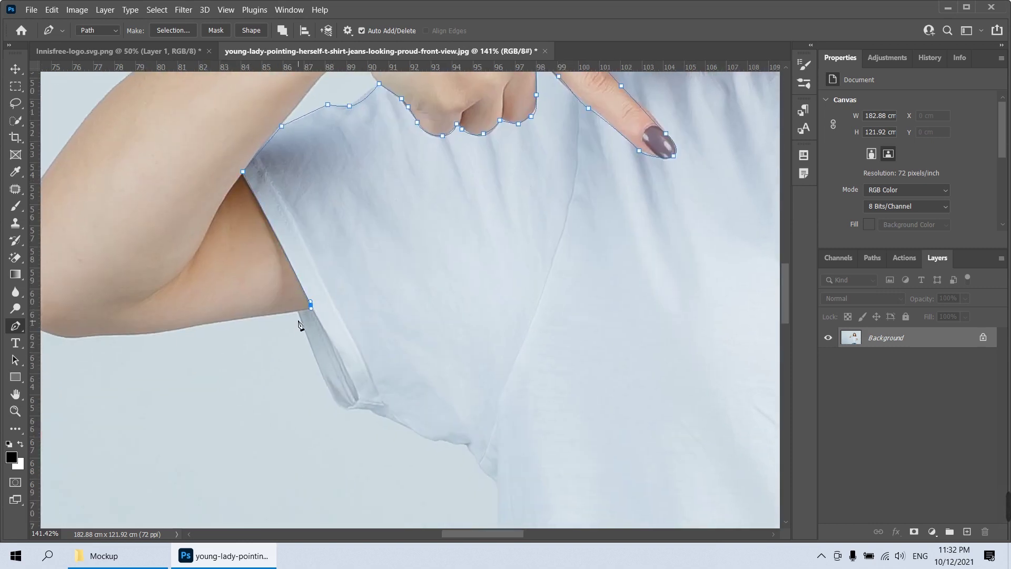
pyautogui.moveTo(340, 405); pyautogui.dragTo(349, 409)
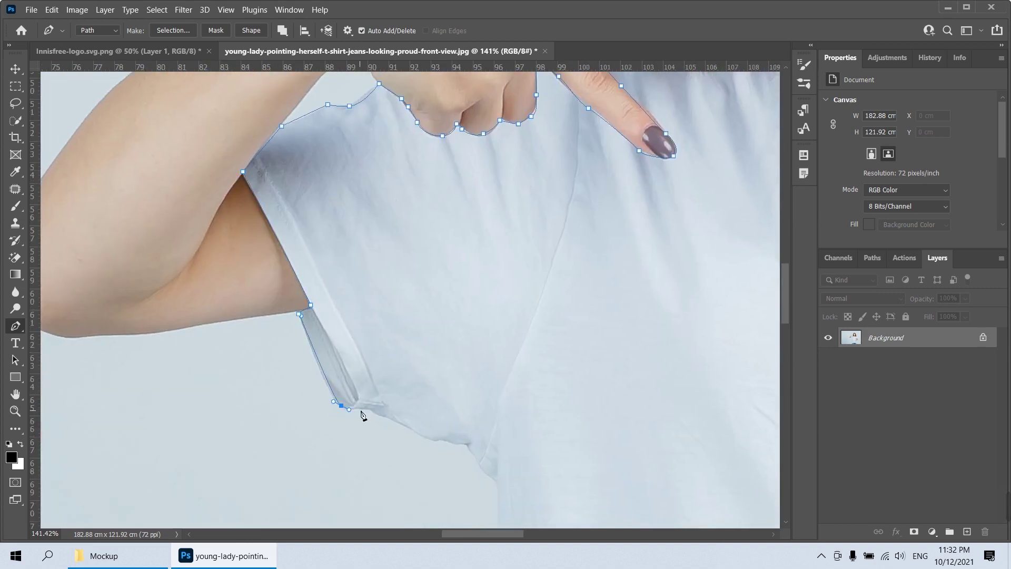
pyautogui.click(402, 427)
pyautogui.click(434, 439)
pyautogui.moveTo(469, 449); pyautogui.dragTo(476, 450)
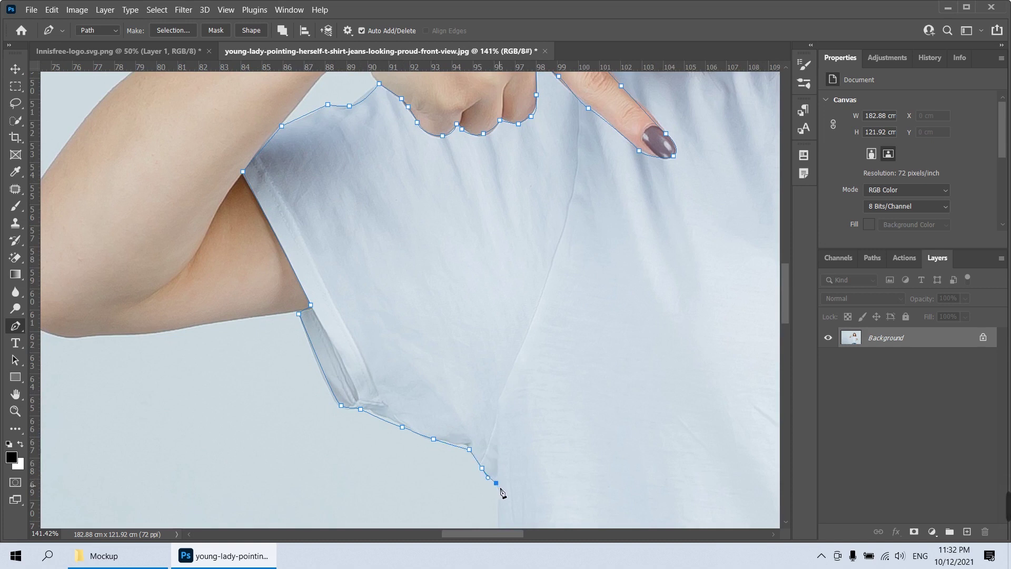
pyautogui.moveTo(573, 525); pyautogui.dragTo(498, 174)
pyautogui.click(436, 332)
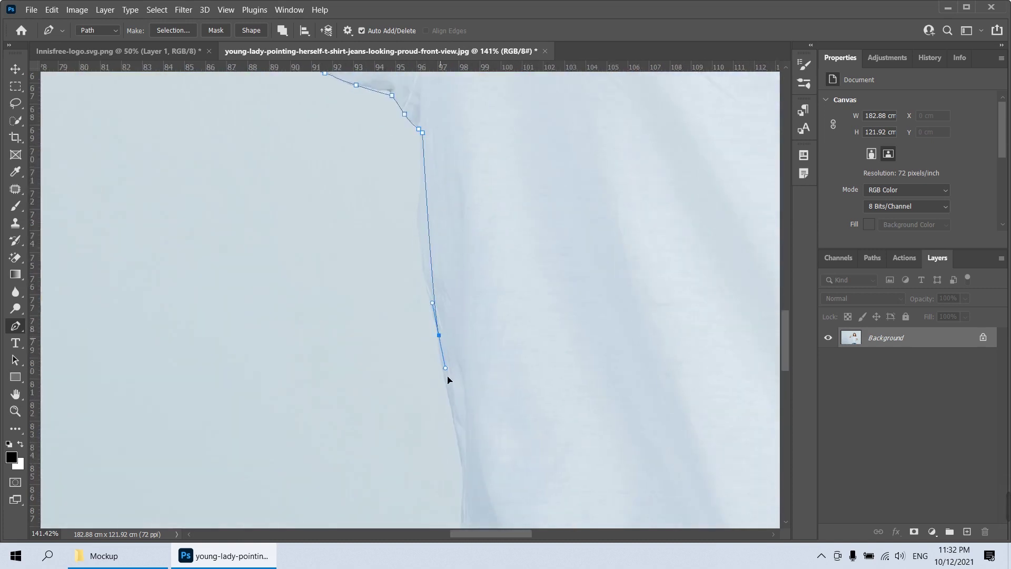
pyautogui.moveTo(479, 357)
pyautogui.mouseDown()
pyautogui.moveTo(447, 265)
pyautogui.moveTo(452, 300)
pyautogui.mouseUp()
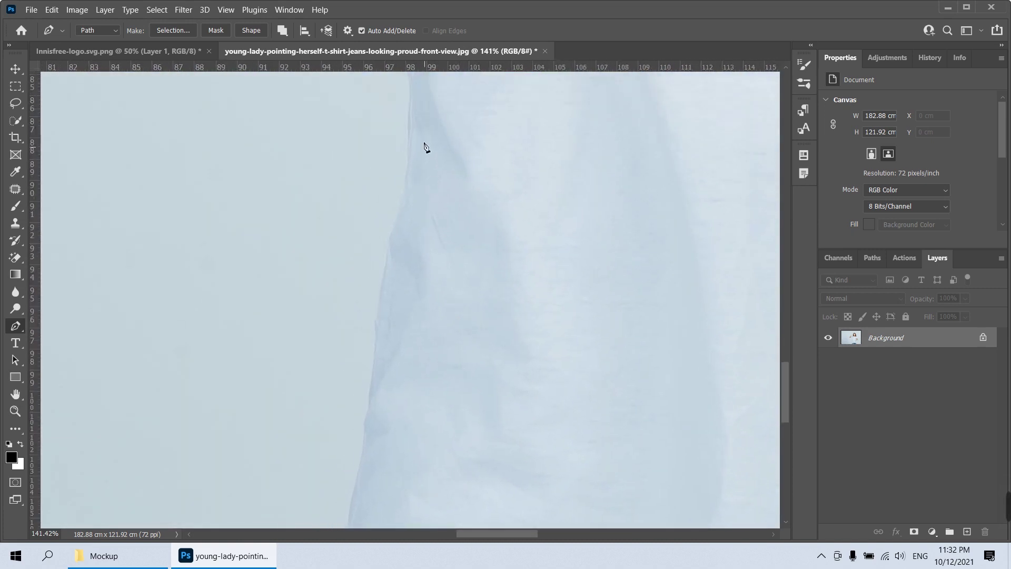
pyautogui.click(402, 190)
pyautogui.moveTo(402, 340)
pyautogui.mouseDown()
pyautogui.moveTo(408, 419)
pyautogui.moveTo(451, 251)
pyautogui.moveTo(447, 30)
pyautogui.mouseUp()
pyautogui.click(382, 354)
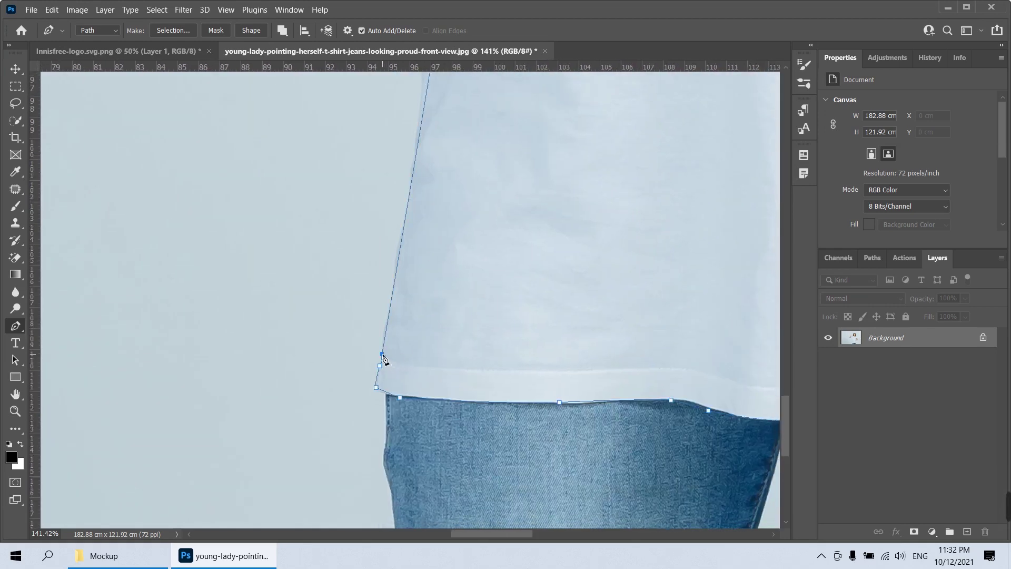
# Turn the shirt path into a selection and copy it onto a new layer
pyautogui.hotkey('ctrl', 'Return')
pyautogui.hotkey('ctrl', '0')
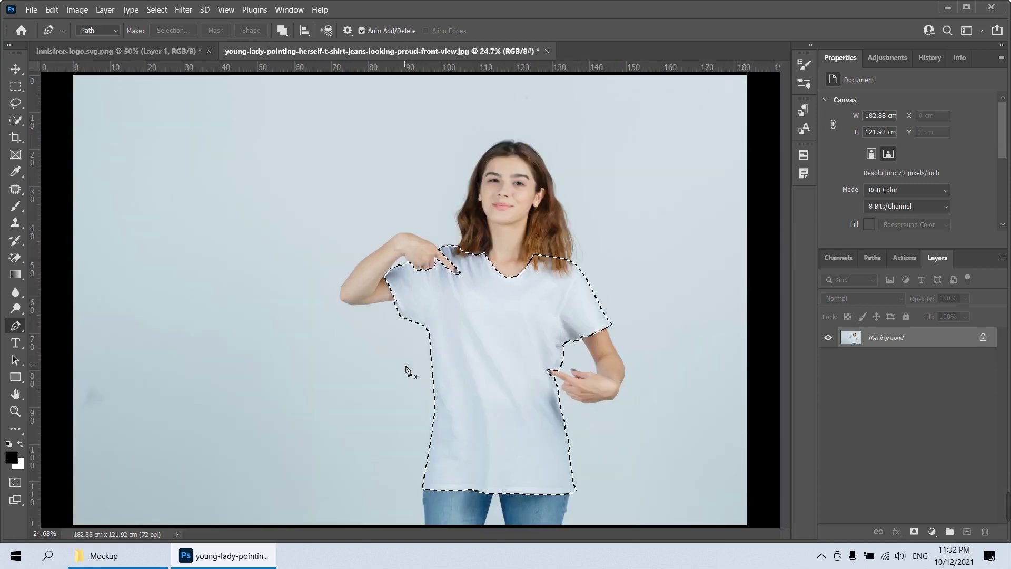
pyautogui.hotkey('ctrl', 'j')
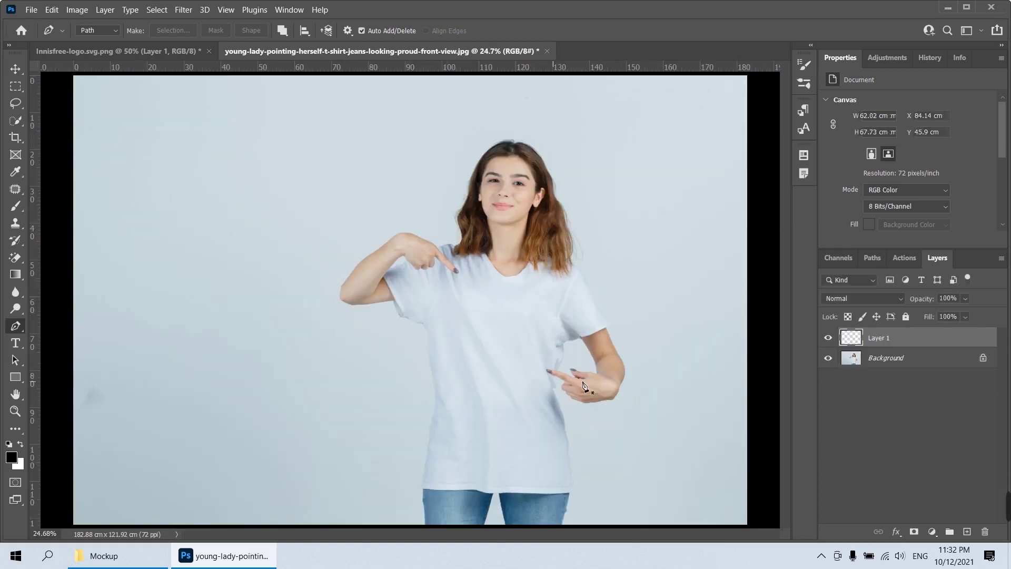
# Recolour the shirt layer purple with Hue/Saturation: Saturation +96, Hue +55, Lightness -7
pyautogui.hotkey('ctrl', 'u')
pyautogui.moveTo(767, 271); pyautogui.dragTo(830, 270)
pyautogui.moveTo(767, 240)
pyautogui.mouseDown()
pyautogui.moveTo(713, 239)
pyautogui.moveTo(809, 240)
pyautogui.moveTo(798, 240)
pyautogui.mouseUp()
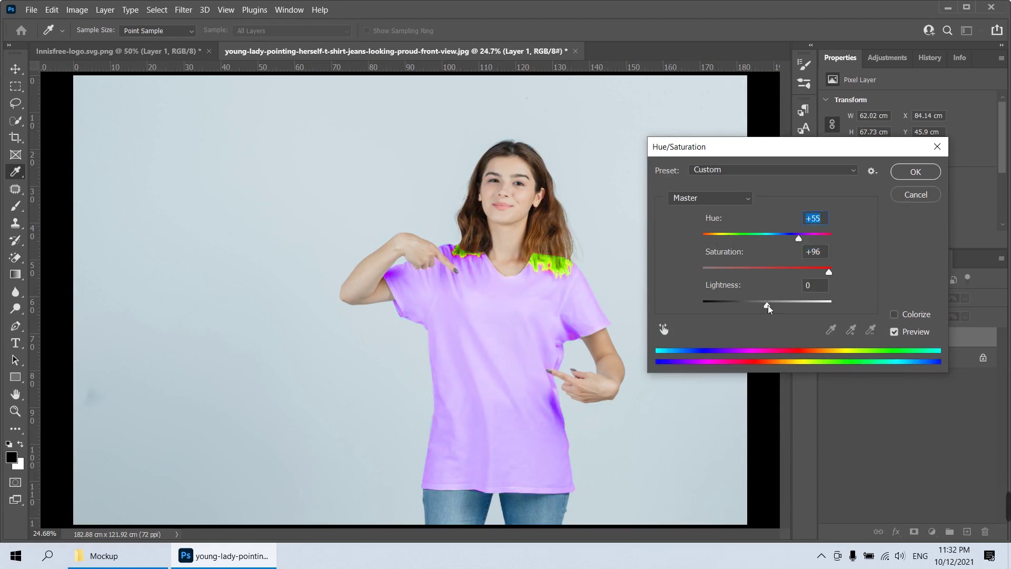
pyautogui.moveTo(768, 305); pyautogui.dragTo(762, 303)
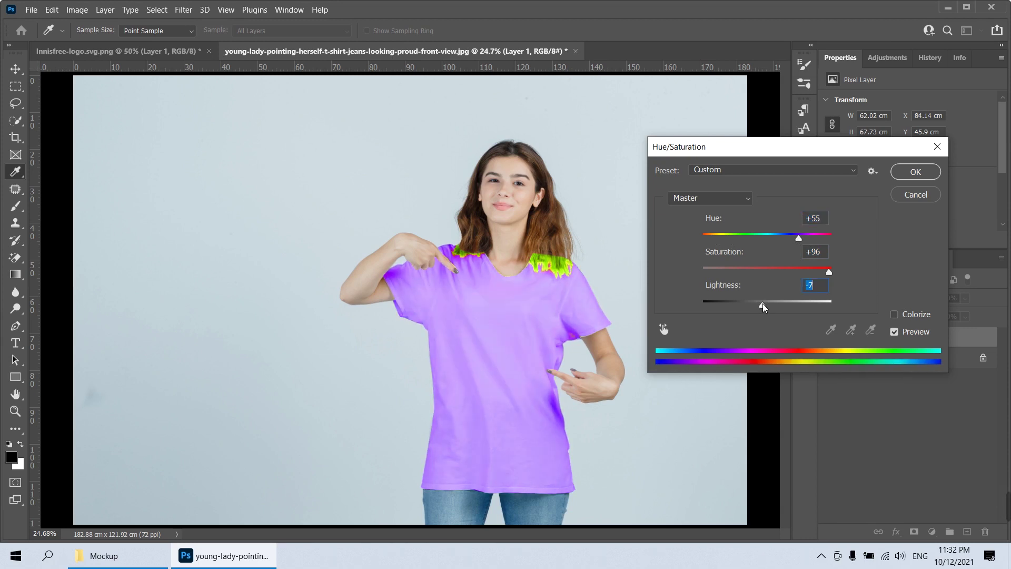
pyautogui.press('Return')
# Add a mask to the purple shirt layer and paint black over the shoulder hair with a soft 155 px brush
pyautogui.press('p')
pyautogui.press('z')
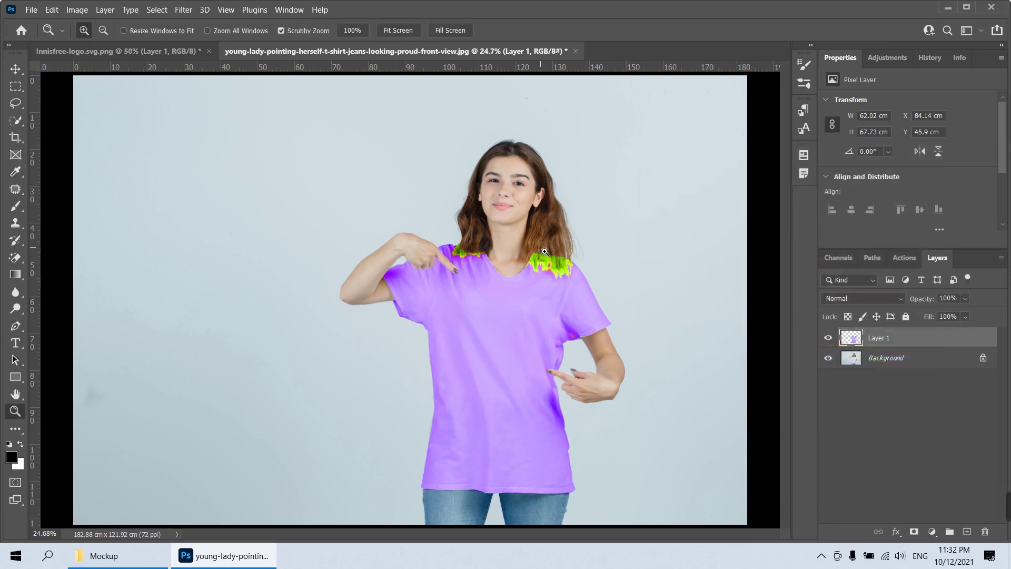
pyautogui.moveTo(570, 269)
pyautogui.mouseDown()
pyautogui.moveTo(618, 331)
pyautogui.moveTo(551, 317)
pyautogui.mouseUp()
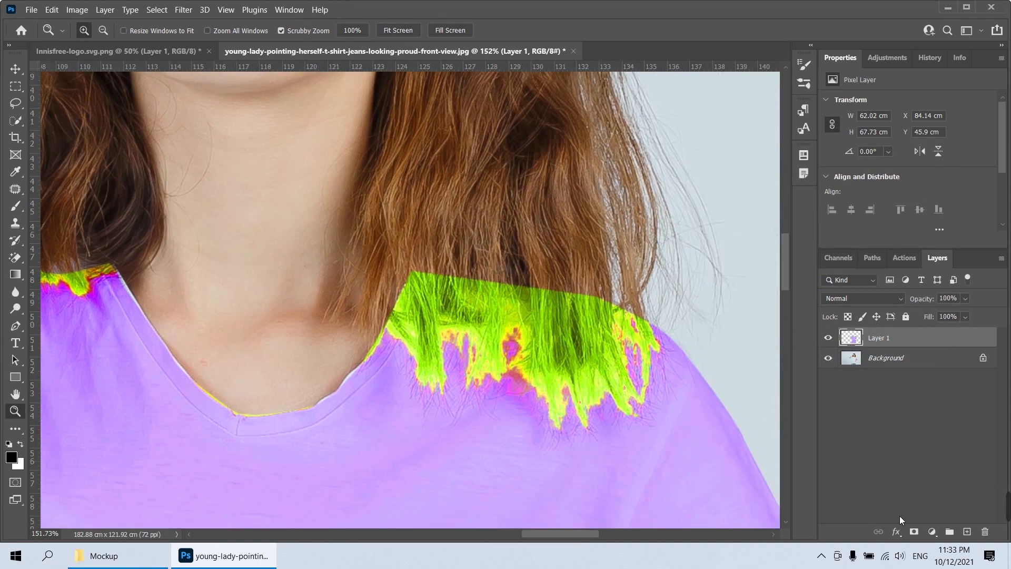
pyautogui.click(914, 531)
pyautogui.press('b')
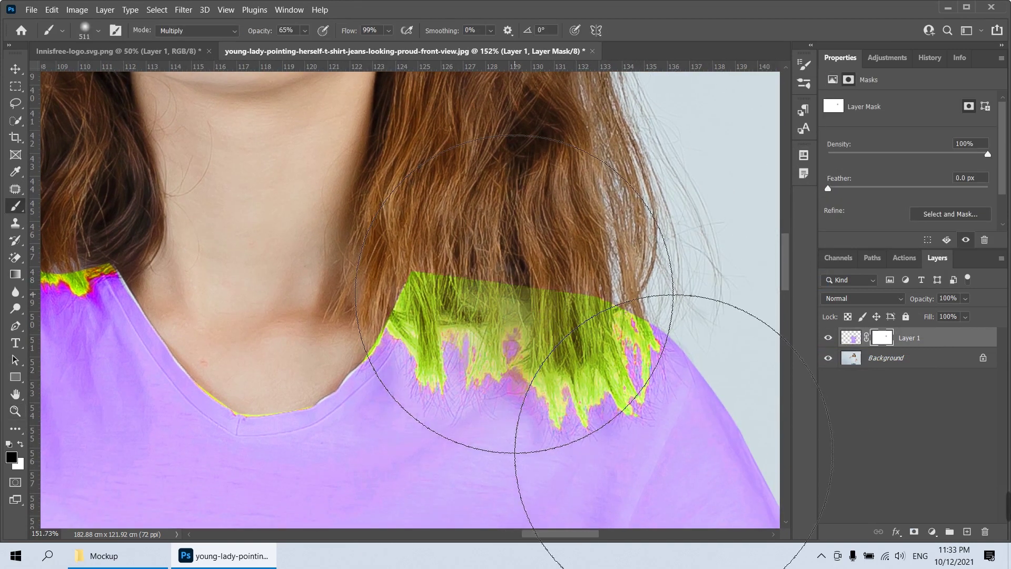
pyautogui.rightClick(600, 126)
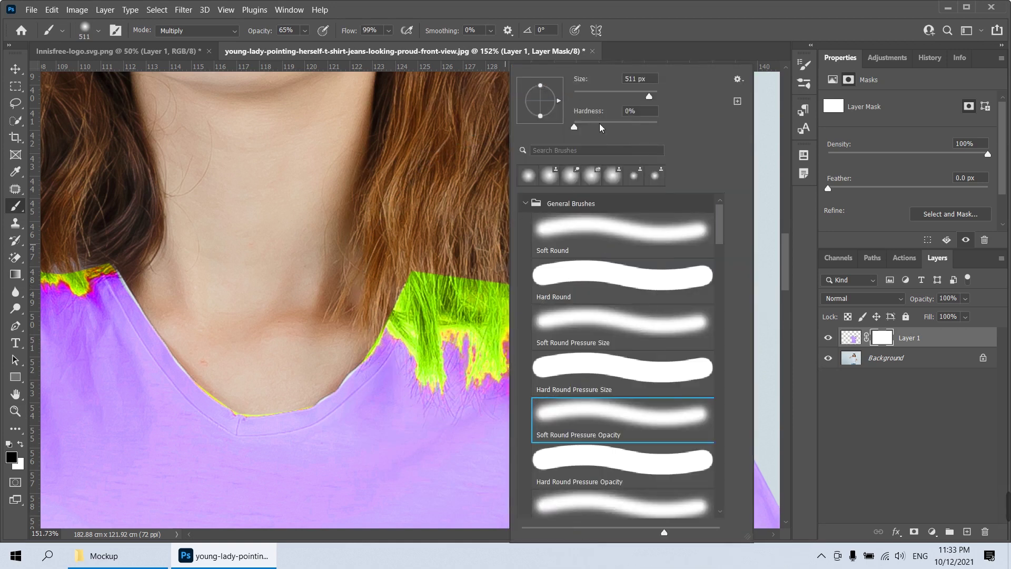
pyautogui.moveTo(416, 316); pyautogui.dragTo(649, 375)
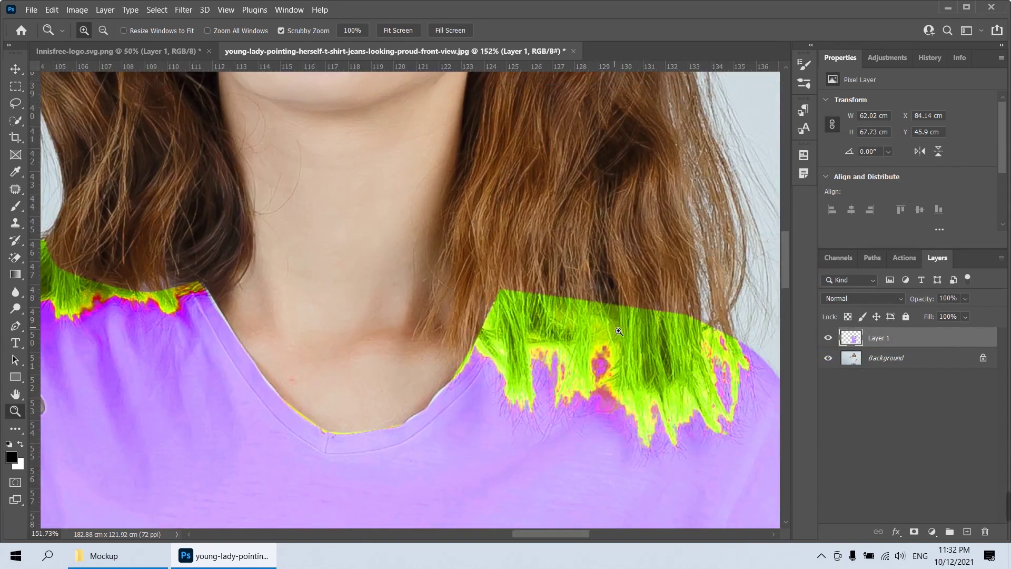
# Re-add the mask and restore the hair over the right shoulder with a much smaller brush
pyautogui.moveTo(627, 329); pyautogui.dragTo(552, 316)
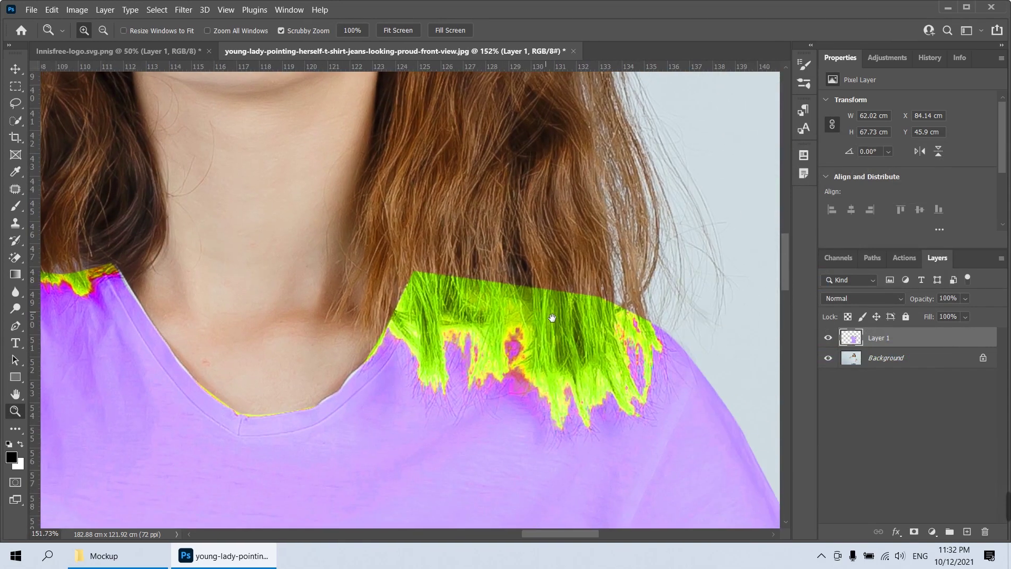
pyautogui.click(913, 531)
pyautogui.press('b')
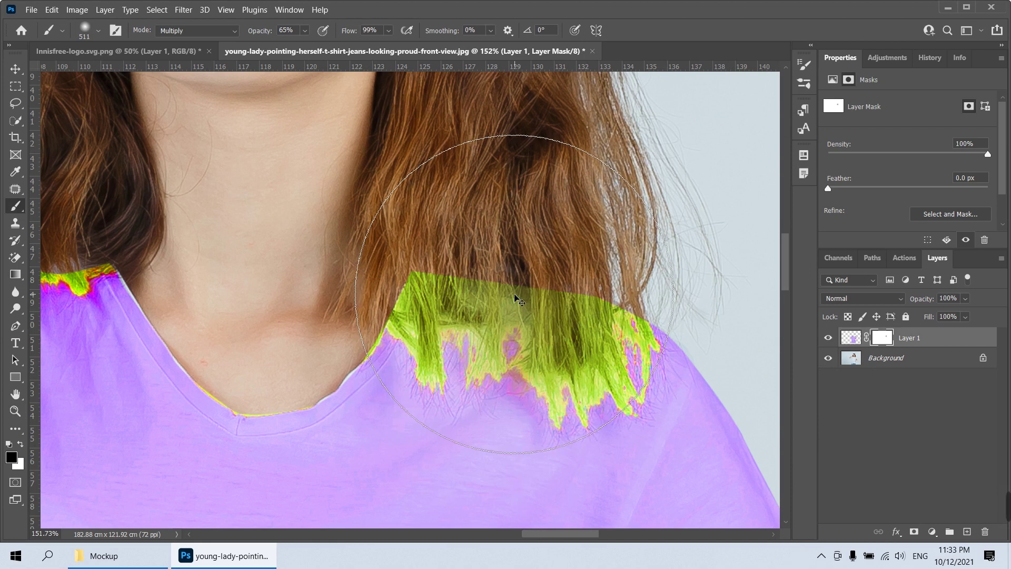
pyautogui.rightClick(510, 248)
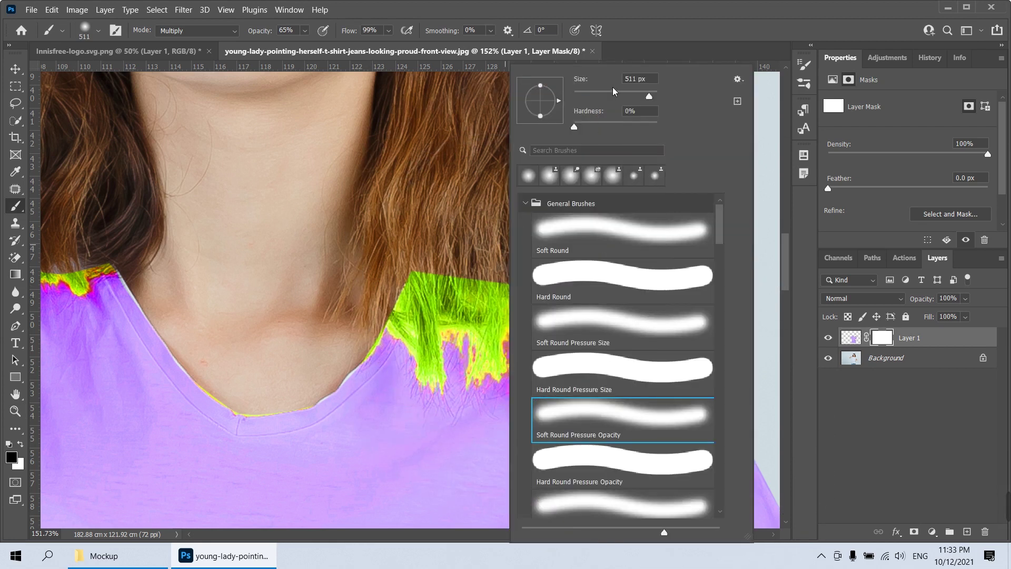
pyautogui.moveTo(628, 97); pyautogui.dragTo(624, 96)
pyautogui.click(476, 342)
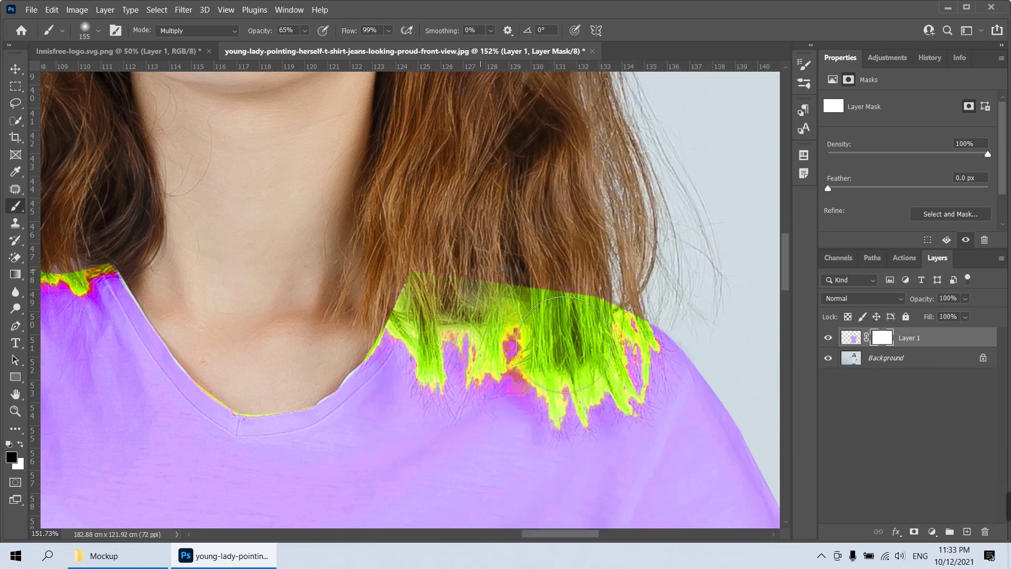
pyautogui.moveTo(479, 336)
pyautogui.mouseDown()
pyautogui.moveTo(636, 354)
pyautogui.moveTo(662, 441)
pyautogui.moveTo(678, 388)
pyautogui.moveTo(532, 379)
pyautogui.moveTo(521, 397)
pyautogui.moveTo(428, 390)
pyautogui.moveTo(625, 442)
pyautogui.moveTo(638, 463)
pyautogui.moveTo(677, 416)
pyautogui.moveTo(483, 385)
pyautogui.mouseUp()
# Paint the mask near the left collar and pointing hand to remove the leftover tint
pyautogui.hscroll(-5, 526, 373)
pyautogui.scroll(2, 527, 373)
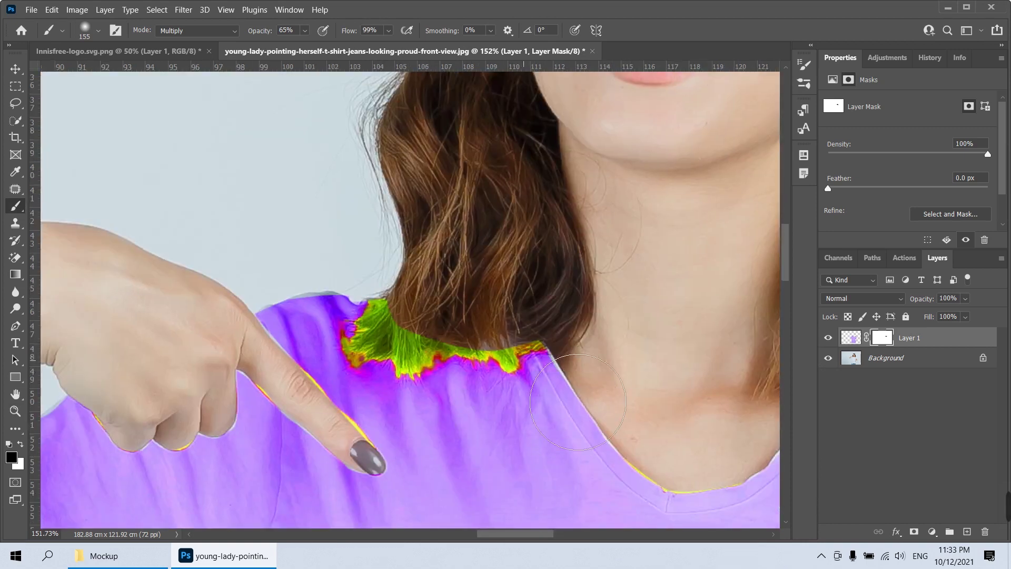
pyautogui.hscroll(-3, 527, 372)
pyautogui.moveTo(553, 358)
pyautogui.mouseDown()
pyautogui.moveTo(504, 394)
pyautogui.moveTo(559, 352)
pyautogui.moveTo(473, 363)
pyautogui.moveTo(455, 392)
pyautogui.moveTo(385, 363)
pyautogui.moveTo(425, 338)
pyautogui.moveTo(363, 436)
pyautogui.moveTo(295, 374)
pyautogui.mouseUp()
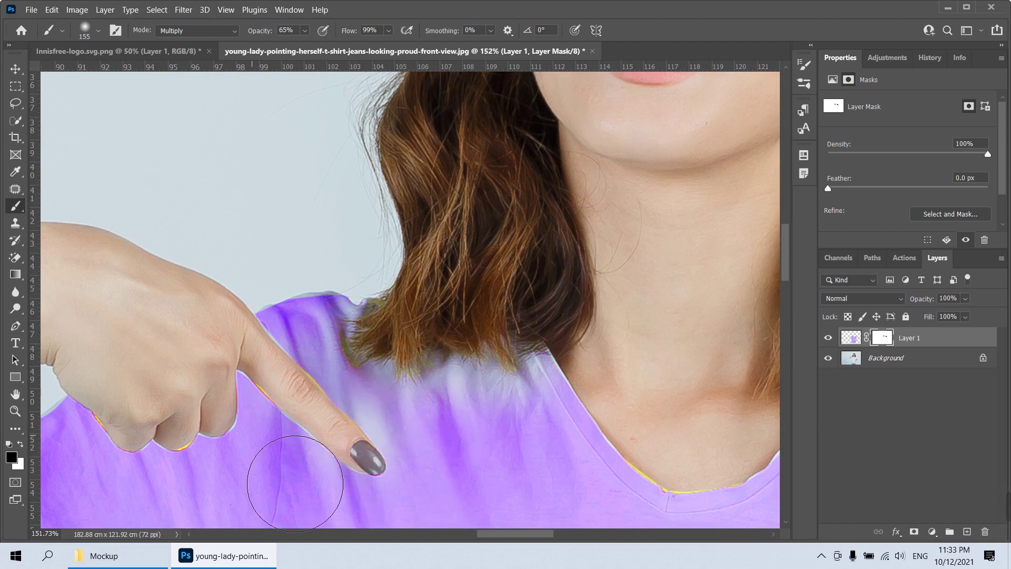
pyautogui.moveTo(158, 474); pyautogui.dragTo(121, 463)
pyautogui.moveTo(747, 485); pyautogui.dragTo(489, 344)
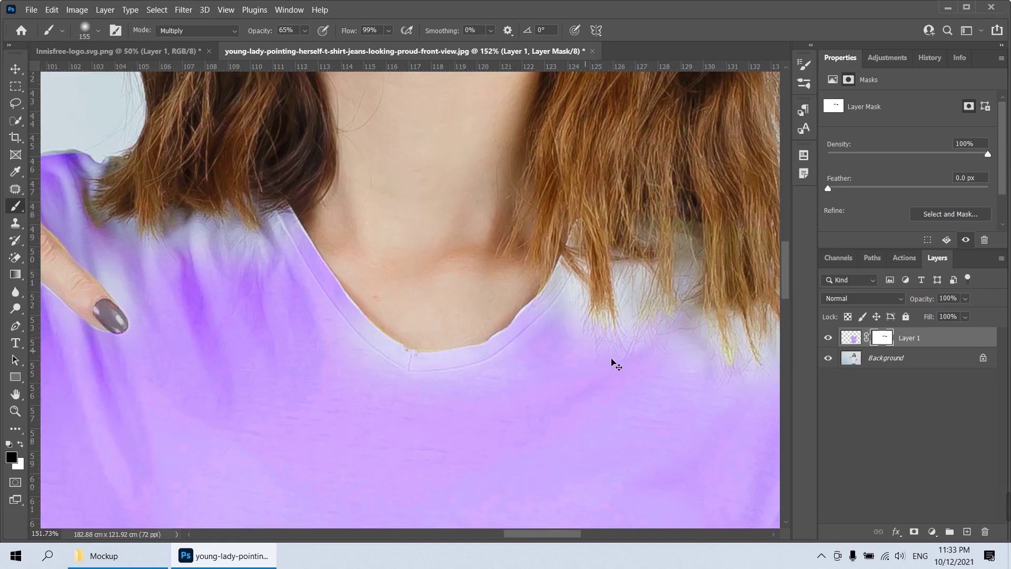
pyautogui.hotkey('ctrl', '-')
pyautogui.hotkey('ctrl', '0')
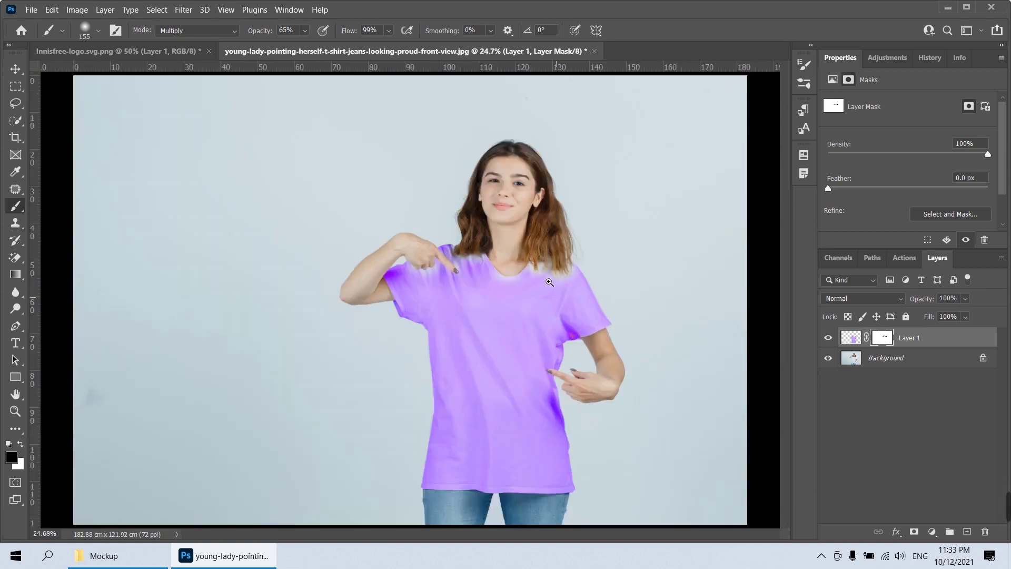
# Drag the innisfree logo from its document into the T-shirt photo
pyautogui.moveTo(549, 283); pyautogui.dragTo(582, 279)
pyautogui.moveTo(572, 245); pyautogui.dragTo(571, 284)
pyautogui.press('v')
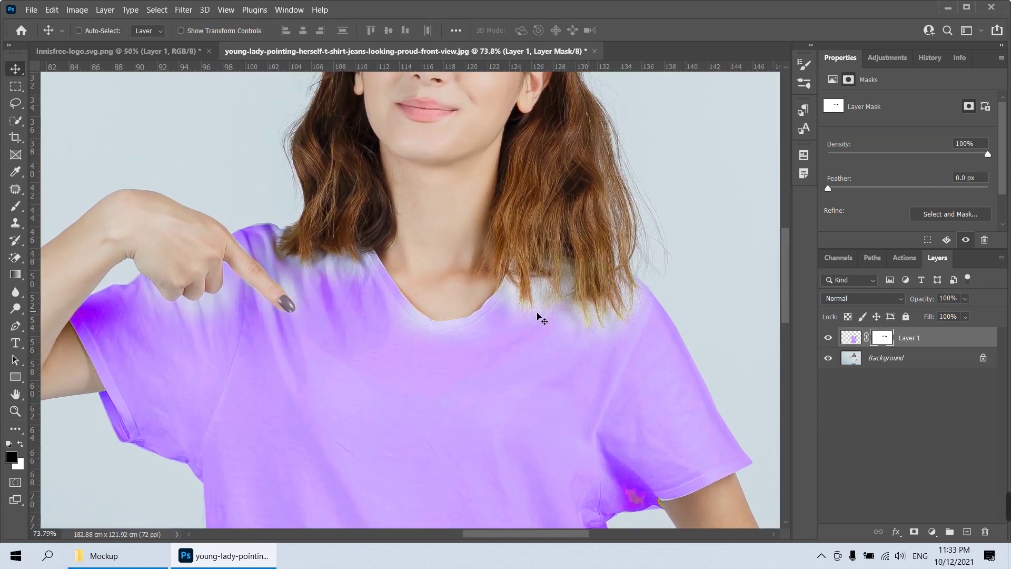
pyautogui.click(157, 56)
pyautogui.moveTo(361, 213); pyautogui.dragTo(543, 303)
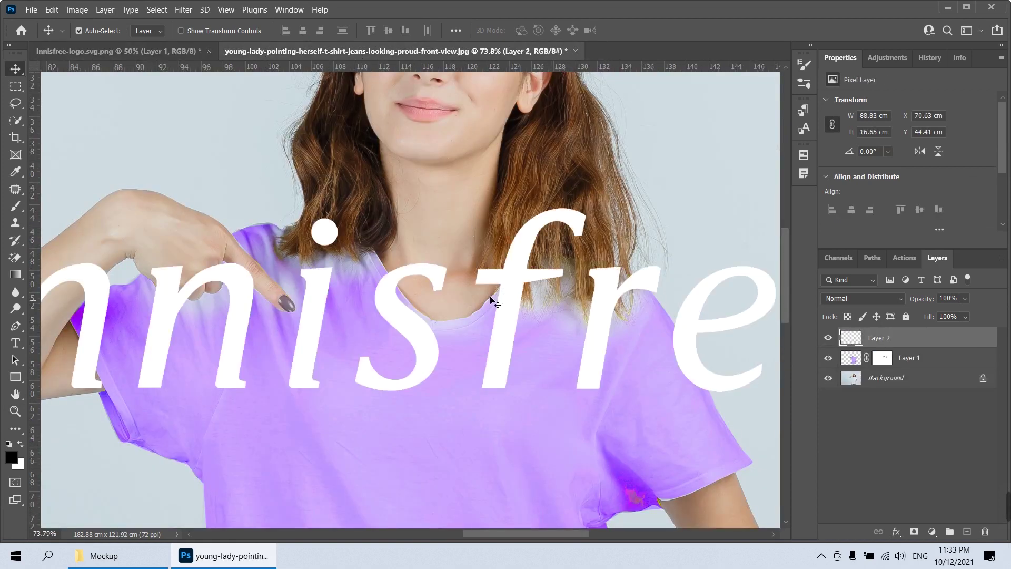
# Scale the logo down to about a third and centre it on the shirt's chest
pyautogui.hotkey('ctrl', 't')
pyautogui.hotkey('ctrl', '-')
pyautogui.hotkey('ctrl', '-')
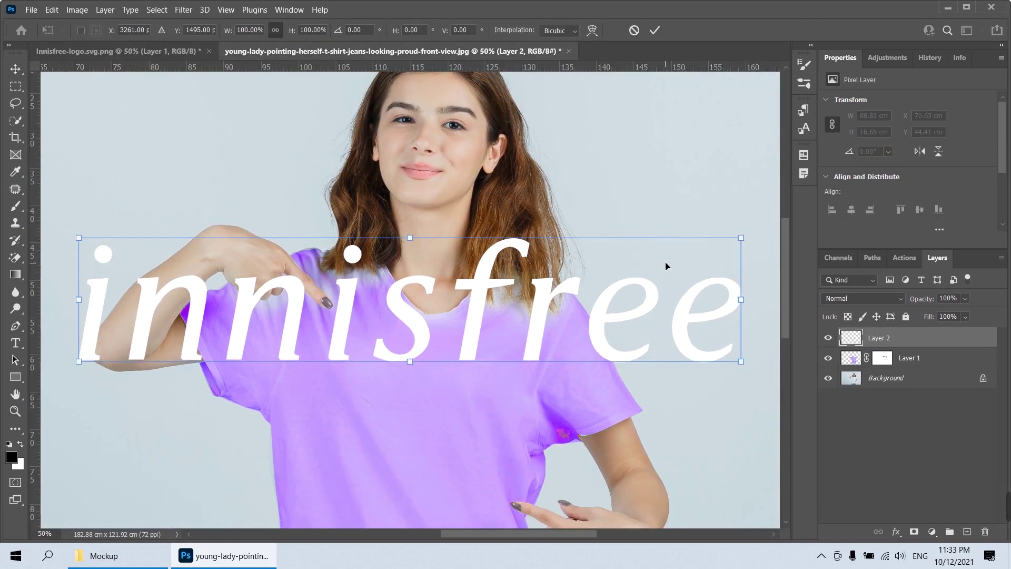
pyautogui.moveTo(736, 247); pyautogui.dragTo(313, 324)
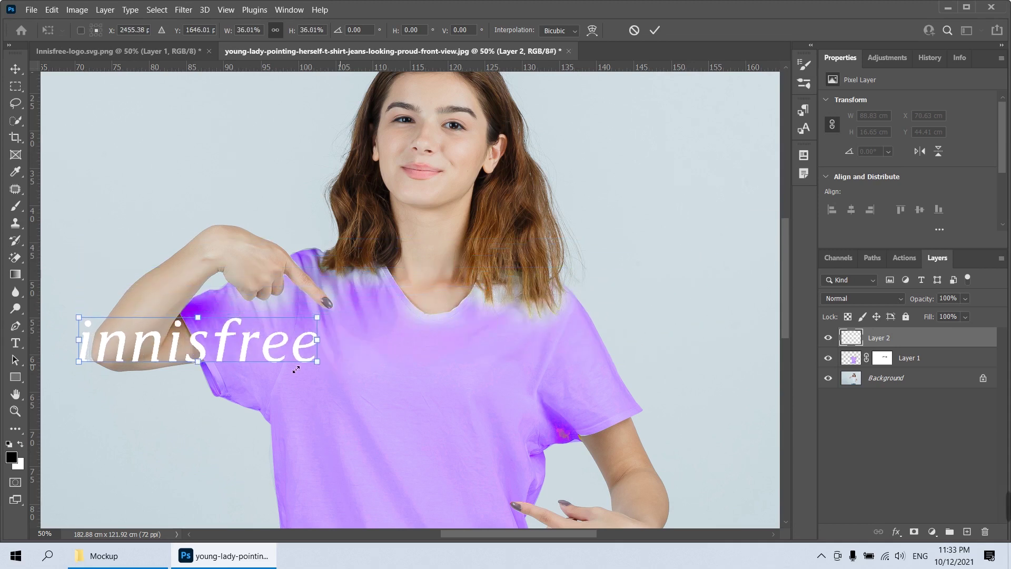
pyautogui.hotkey('ctrl', 'z')
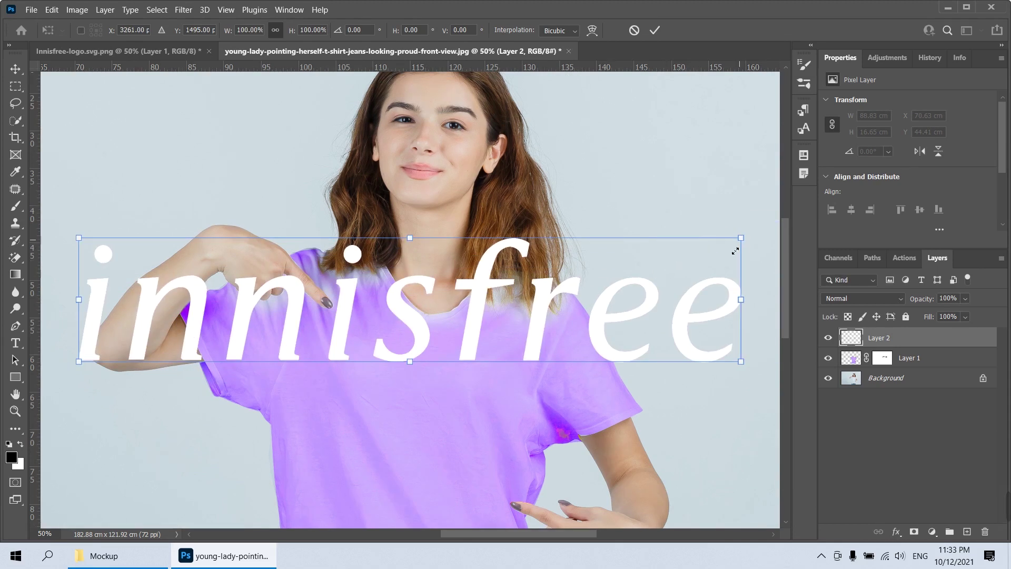
pyautogui.moveTo(735, 251); pyautogui.dragTo(312, 329)
pyautogui.moveTo(256, 356)
pyautogui.mouseDown()
pyautogui.moveTo(450, 415)
pyautogui.moveTo(463, 407)
pyautogui.mouseUp()
pyautogui.moveTo(530, 371)
pyautogui.mouseDown()
pyautogui.moveTo(490, 379)
pyautogui.moveTo(477, 400)
pyautogui.mouseUp()
pyautogui.press('Return')
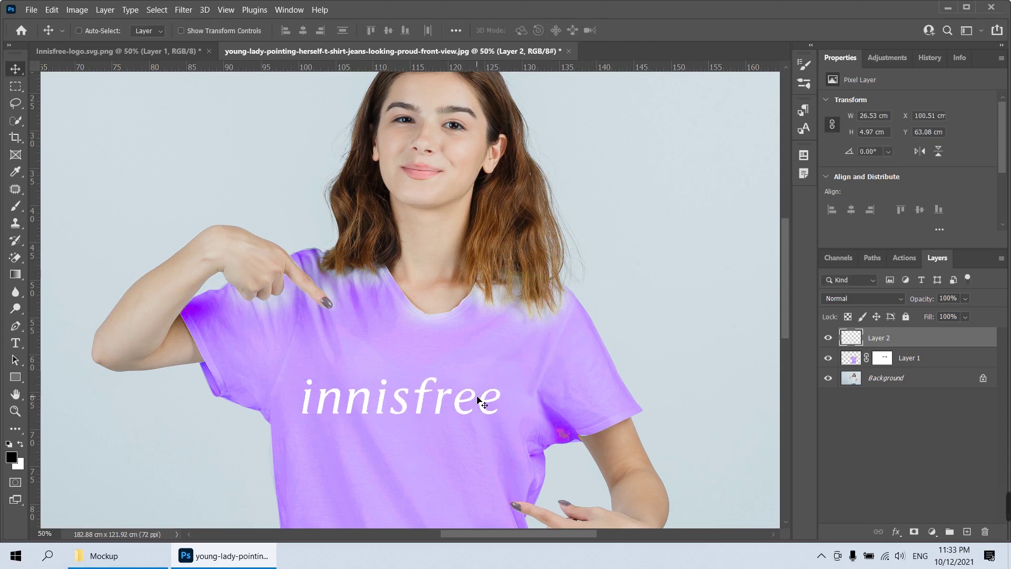
pyautogui.hotkey('ctrl', '-')
pyautogui.hotkey('ctrl', '-')
pyautogui.hotkey('ctrl', '-')
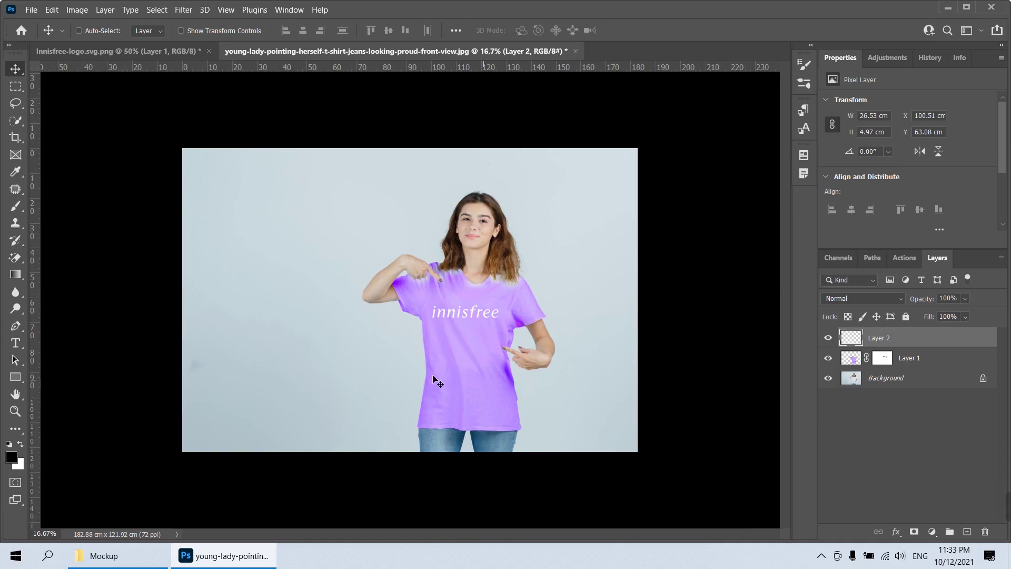
pyautogui.click(321, 372)
pyautogui.hotkey('ctrl', 'o')
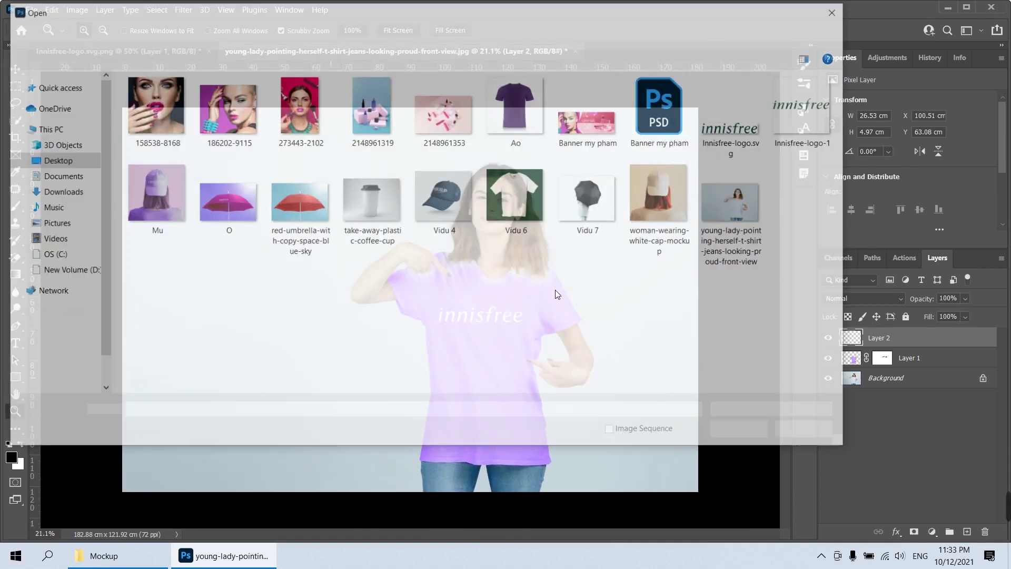
pyautogui.click(372, 113)
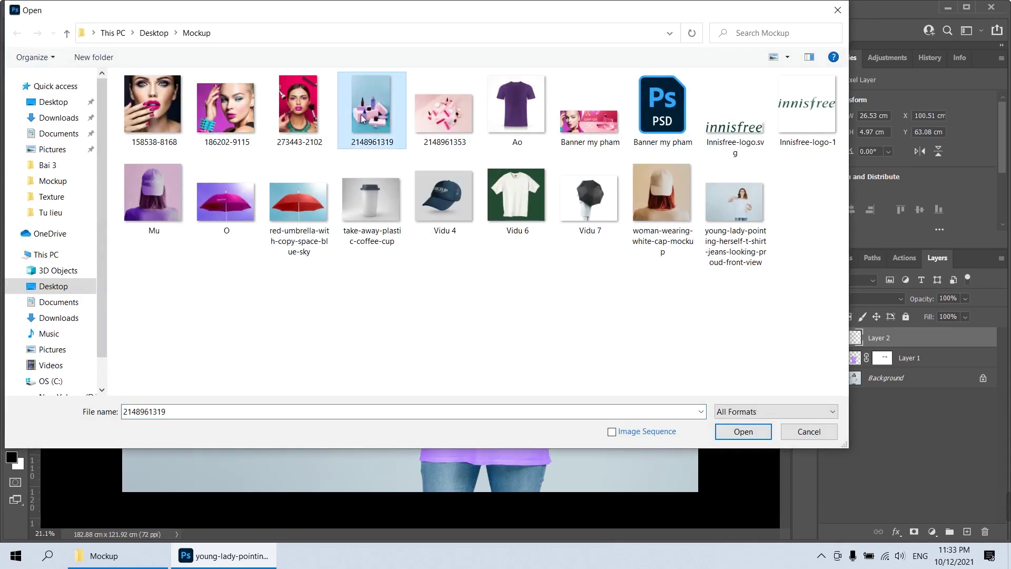
pyautogui.doubleClick(372, 137)
pyautogui.doubleClick(361, 115)
pyautogui.hotkey('ctrl', 'a')
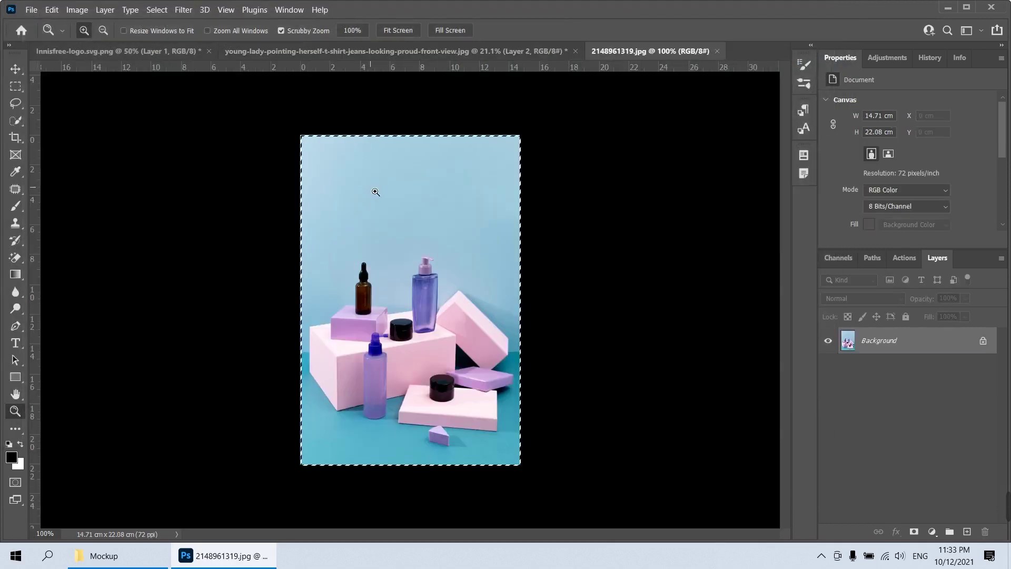
pyautogui.click(181, 55)
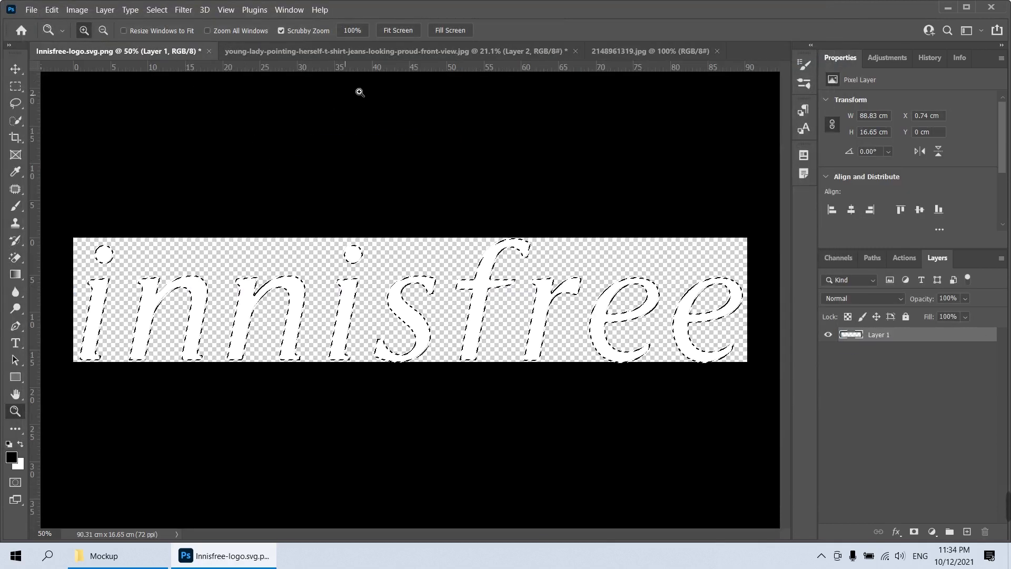
pyautogui.click(371, 53)
pyautogui.hotkey('ctrl', 'v')
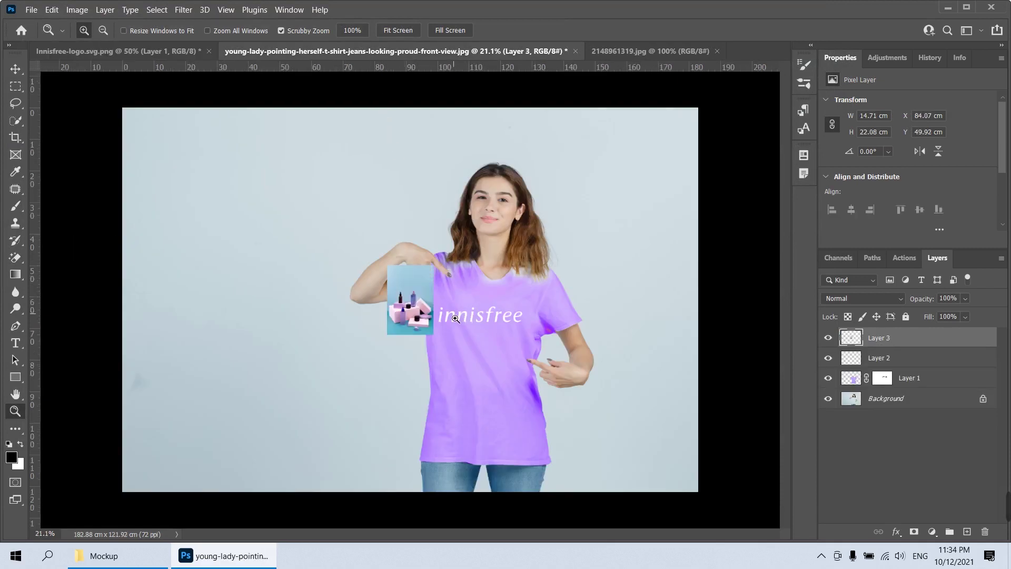
pyautogui.press('v')
pyautogui.moveTo(421, 311)
pyautogui.mouseDown()
pyautogui.moveTo(171, 214)
pyautogui.moveTo(341, 467)
pyautogui.mouseUp()
pyautogui.hotkey('ctrl', 't')
pyautogui.press('Return')
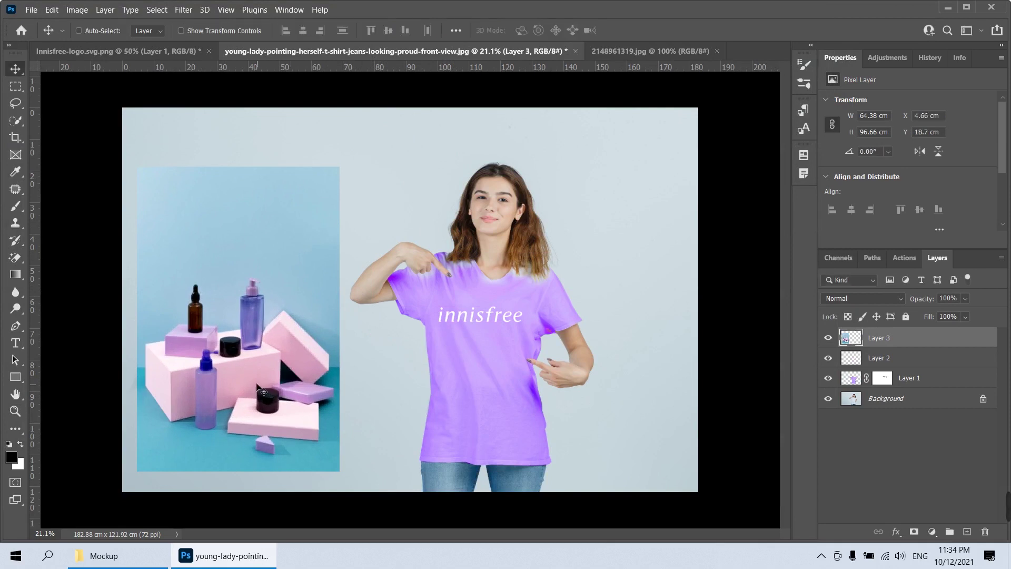
pyautogui.moveTo(257, 384); pyautogui.dragTo(255, 375)
pyautogui.click(844, 299)
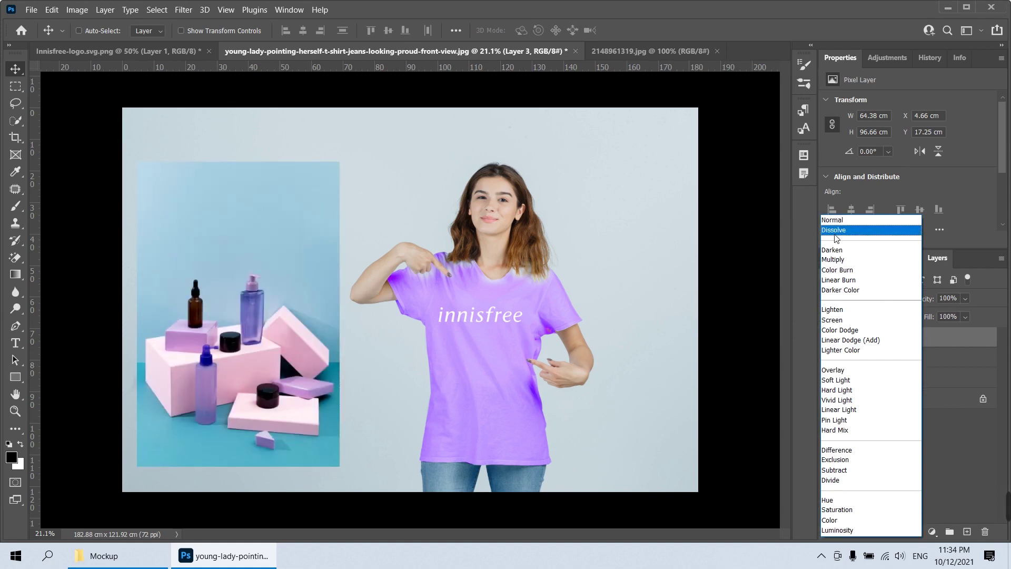
pyautogui.click(838, 231)
pyautogui.moveTo(195, 333); pyautogui.dragTo(281, 333)
pyautogui.press('z')
pyautogui.press('Delete')
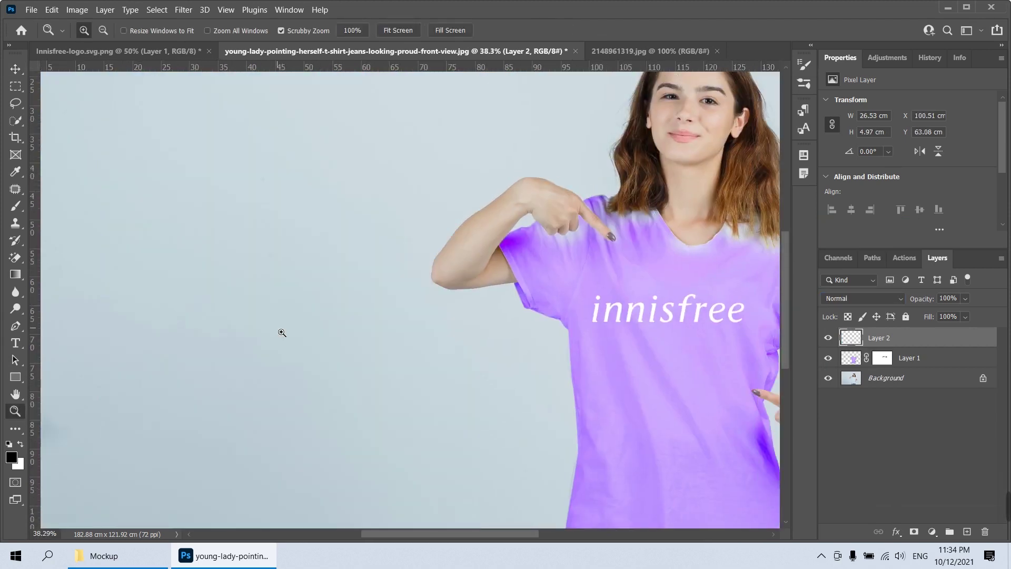
pyautogui.hotkey('ctrl', 'o')
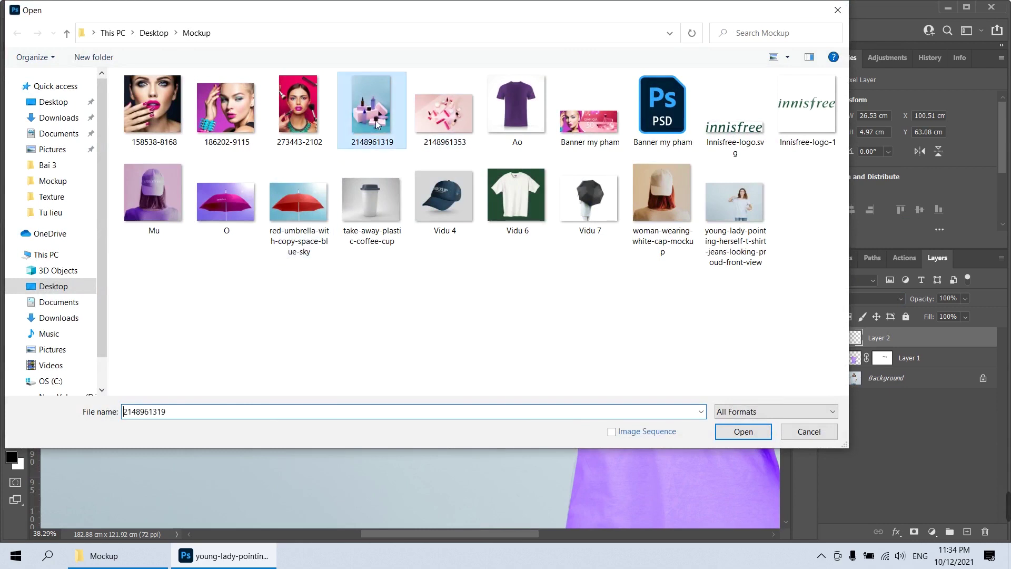
pyautogui.doubleClick(375, 120)
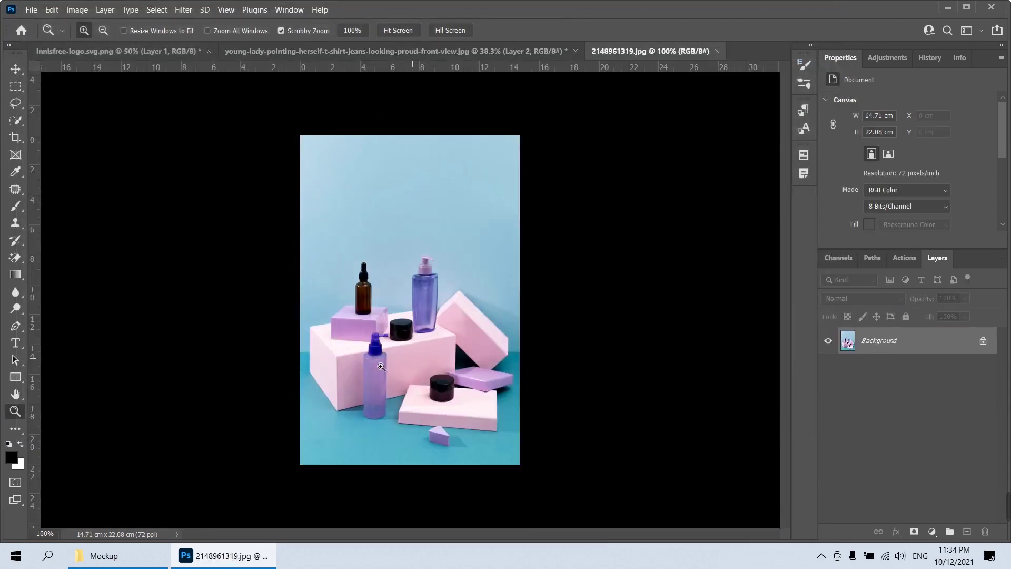
# Trace a pen outline around the front box, tilted box and pump bottle
pyautogui.moveTo(352, 402); pyautogui.dragTo(379, 416)
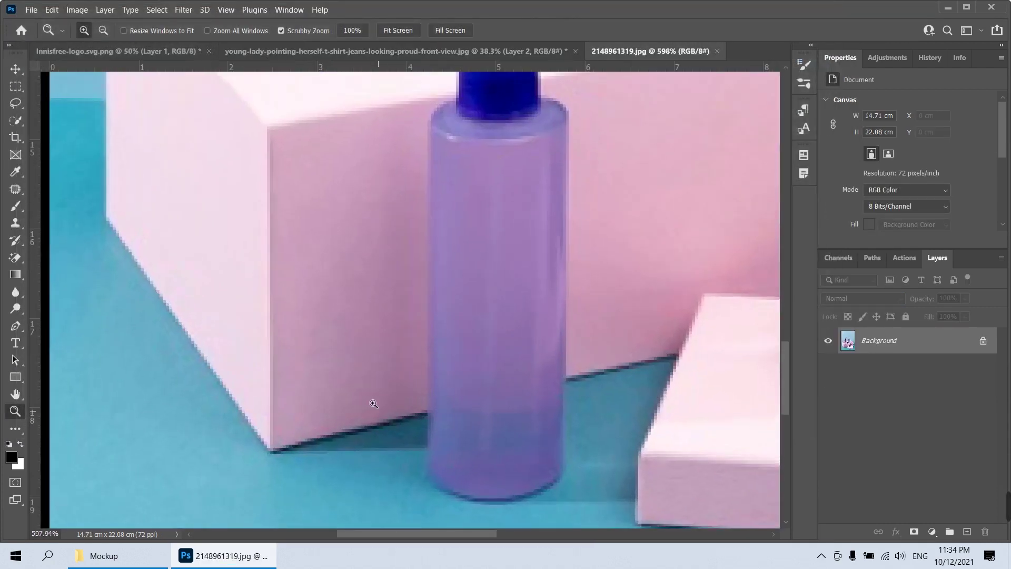
pyautogui.press('p')
pyautogui.click(106, 218)
pyautogui.click(270, 450)
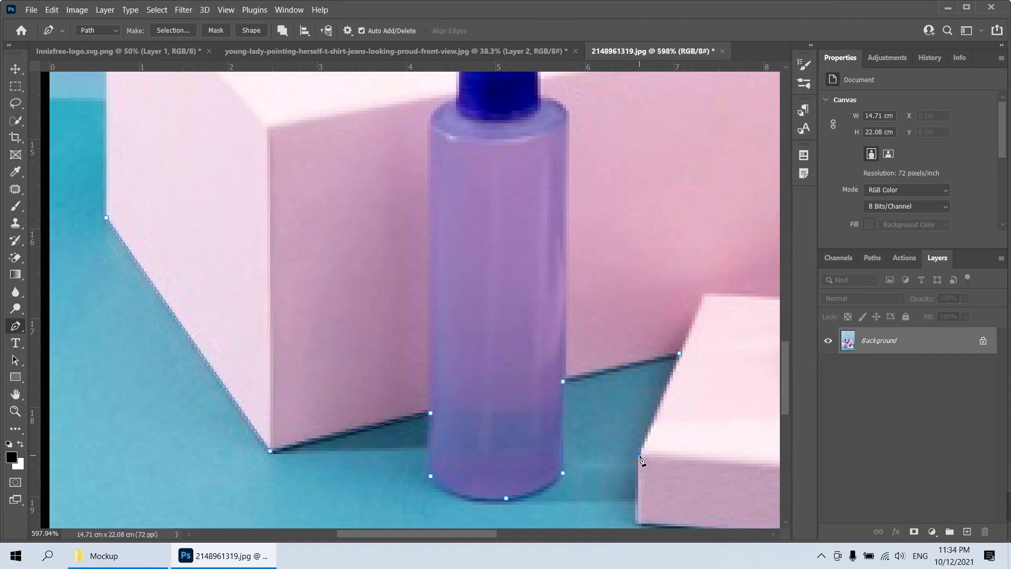
pyautogui.moveTo(679, 502); pyautogui.dragTo(257, 250)
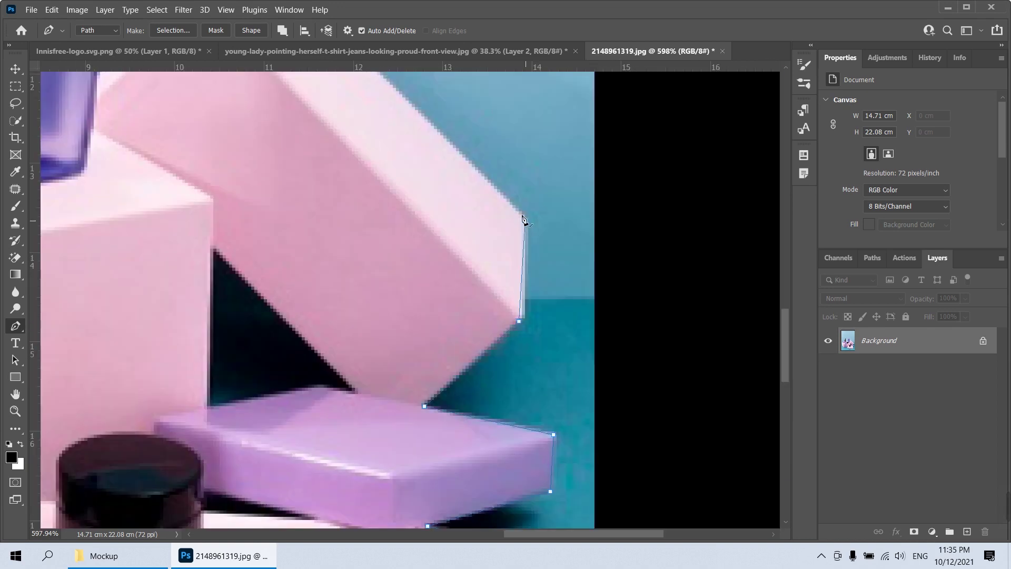
pyautogui.moveTo(526, 221); pyautogui.dragTo(493, 388)
pyautogui.moveTo(431, 225); pyautogui.dragTo(451, 346)
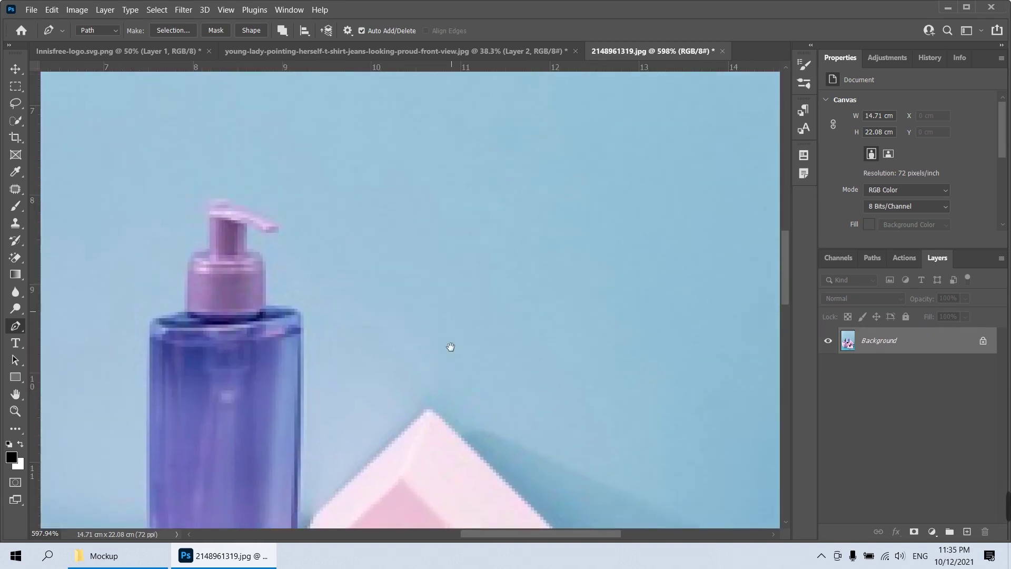
pyautogui.click(429, 412)
pyautogui.moveTo(343, 481); pyautogui.dragTo(442, 304)
pyautogui.click(422, 332)
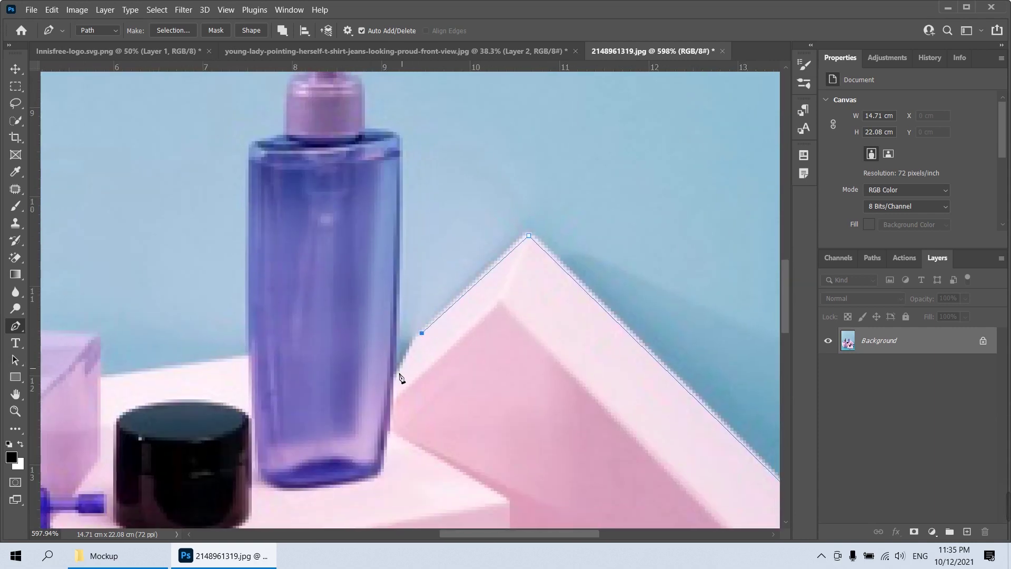
pyautogui.click(396, 377)
pyautogui.click(403, 135)
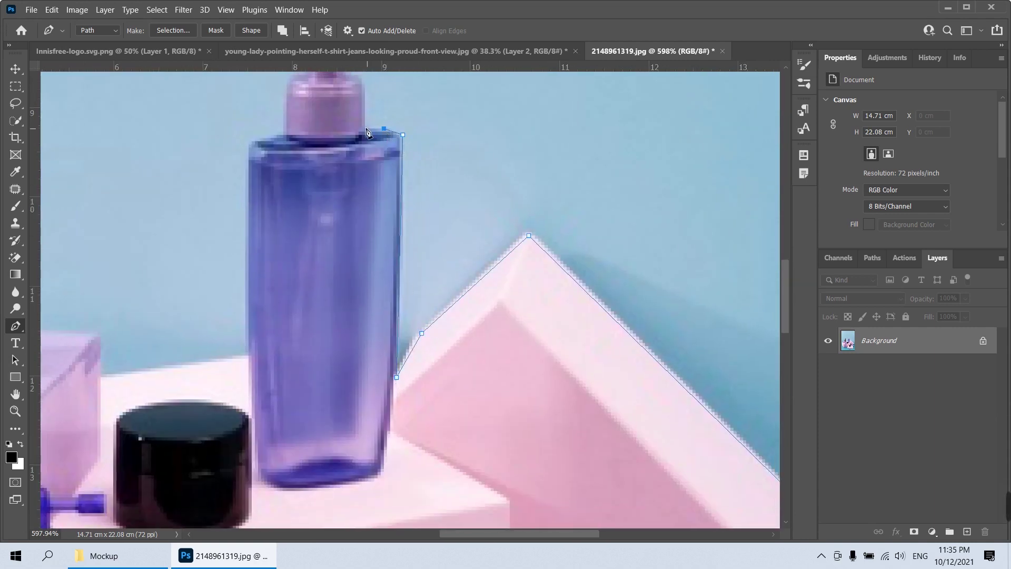
pyautogui.moveTo(373, 150); pyautogui.dragTo(478, 331)
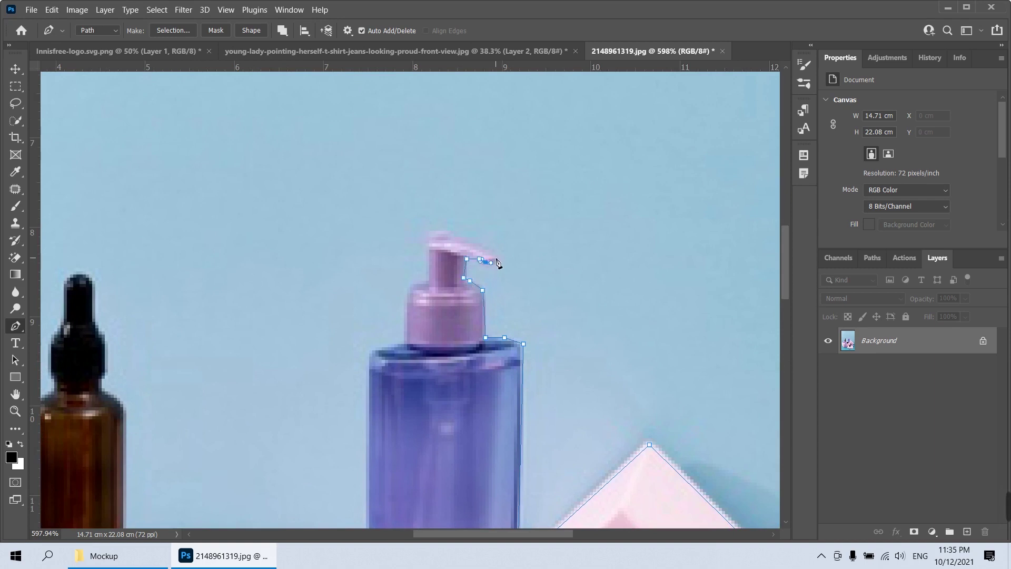
pyautogui.click(448, 233)
# Continue the outline around the bottle body, lilac box and amber dropper bottle
pyautogui.moveTo(383, 433); pyautogui.dragTo(466, 148)
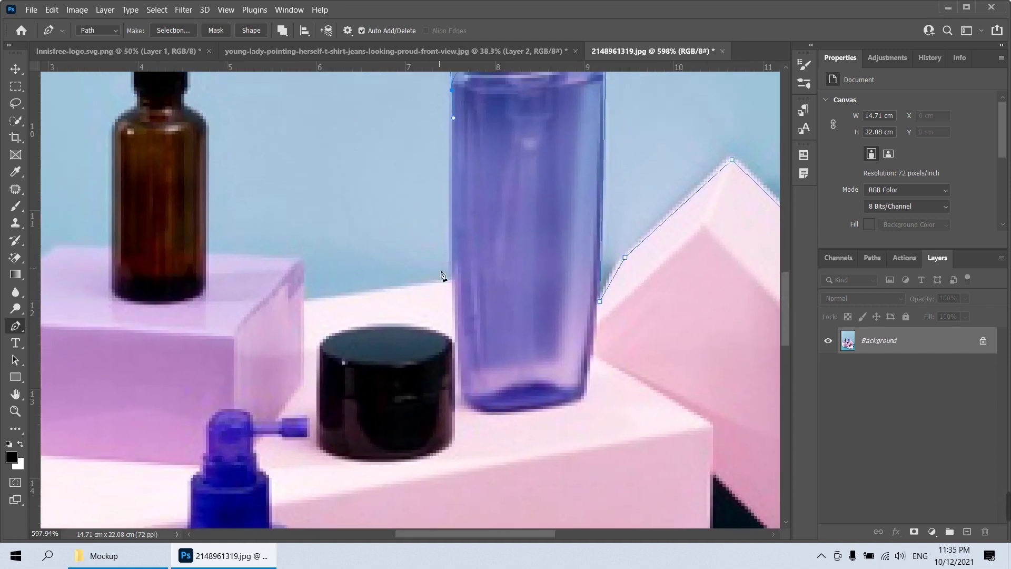
pyautogui.click(448, 280)
pyautogui.click(307, 299)
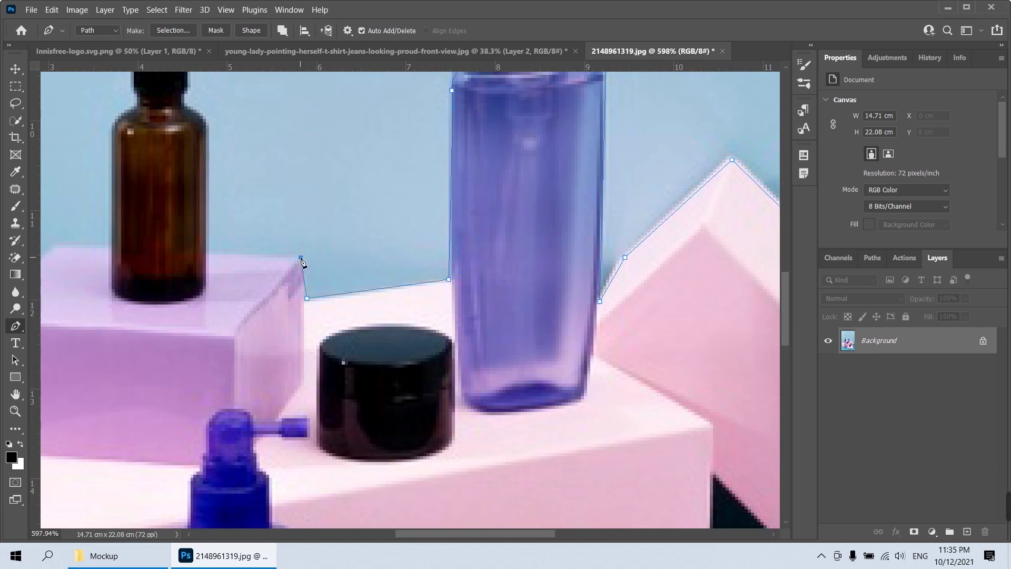
pyautogui.click(207, 255)
pyautogui.moveTo(207, 173); pyautogui.dragTo(369, 379)
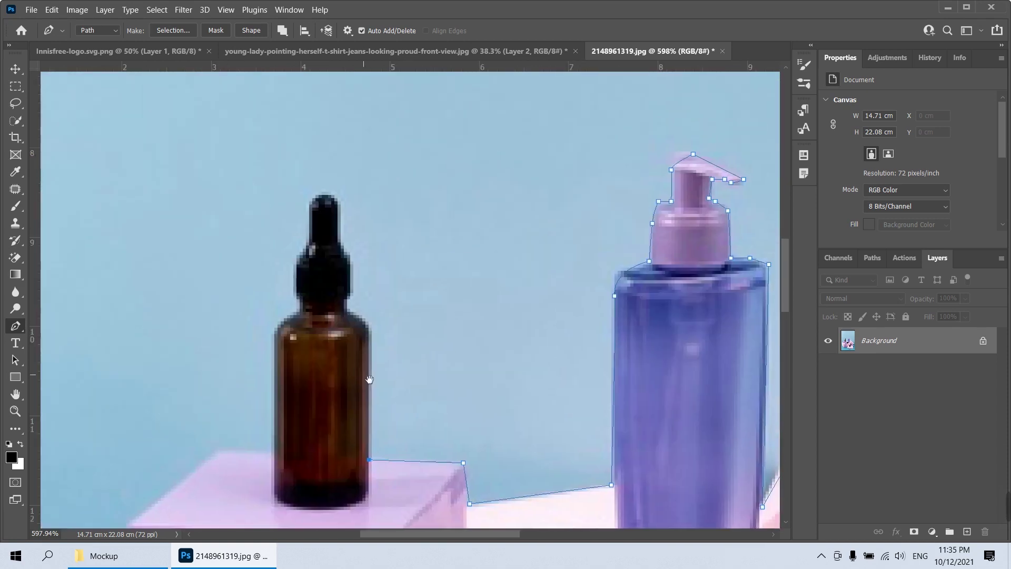
pyautogui.click(369, 324)
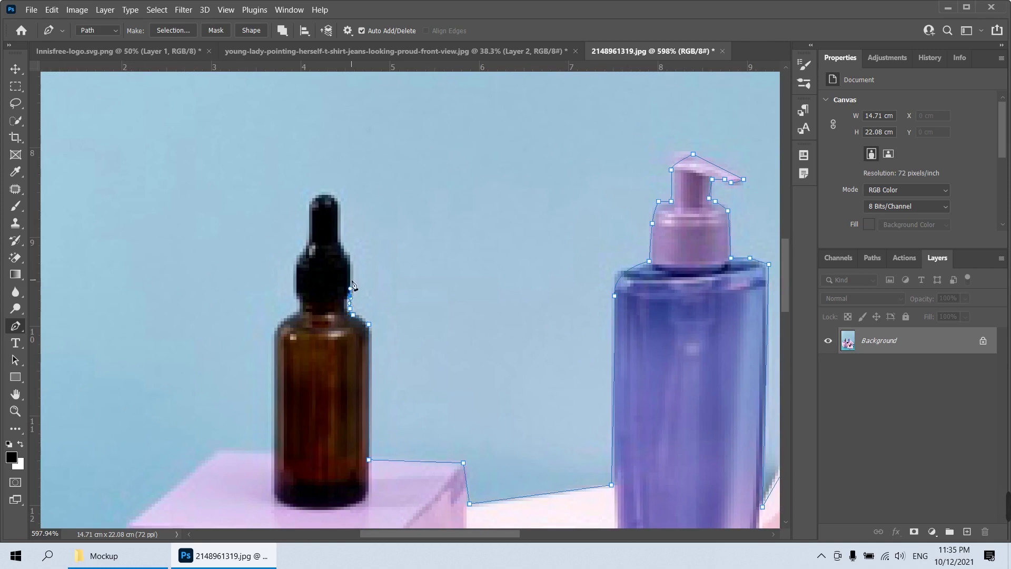
pyautogui.moveTo(341, 240); pyautogui.dragTo(342, 226)
pyautogui.click(331, 201)
pyautogui.keyDown('alt'); pyautogui.click(331, 203); pyautogui.keyUp('alt')
pyautogui.click(322, 195)
pyautogui.click(309, 217)
pyautogui.click(307, 248)
pyautogui.click(301, 309)
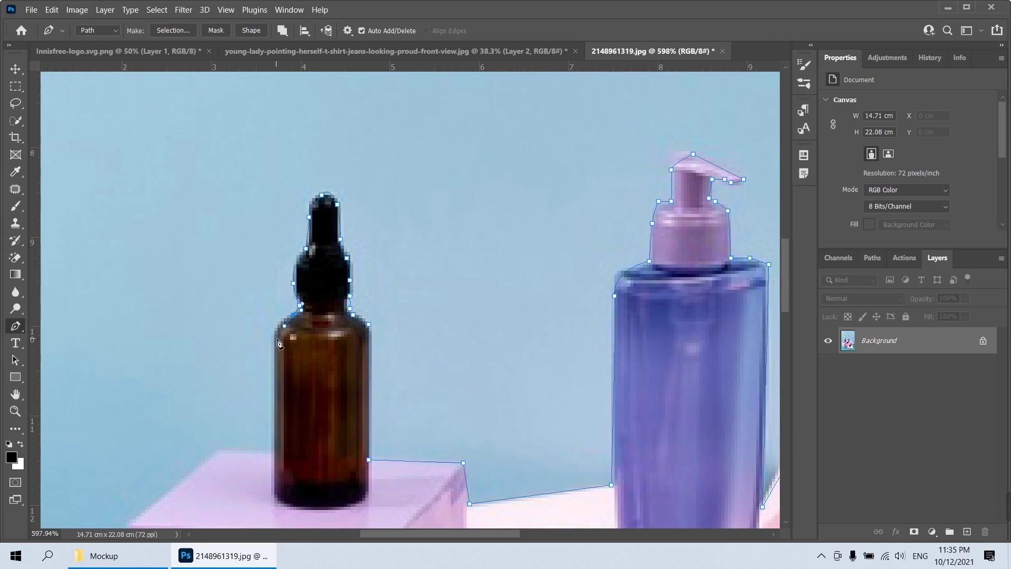
# Close the outline around the lilac and white boxes and load it as a selection
pyautogui.moveTo(270, 477); pyautogui.dragTo(529, 248)
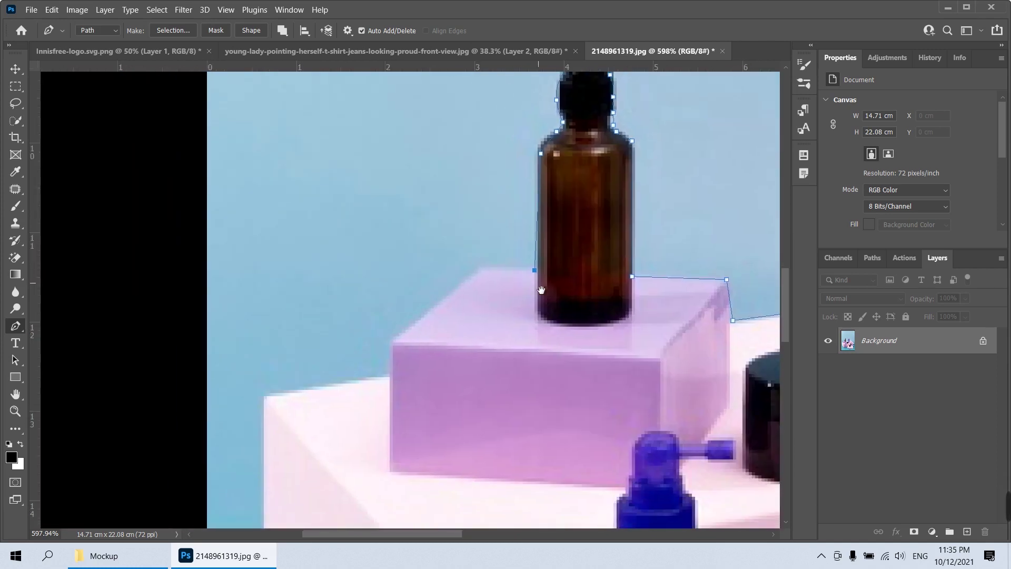
pyautogui.click(440, 301)
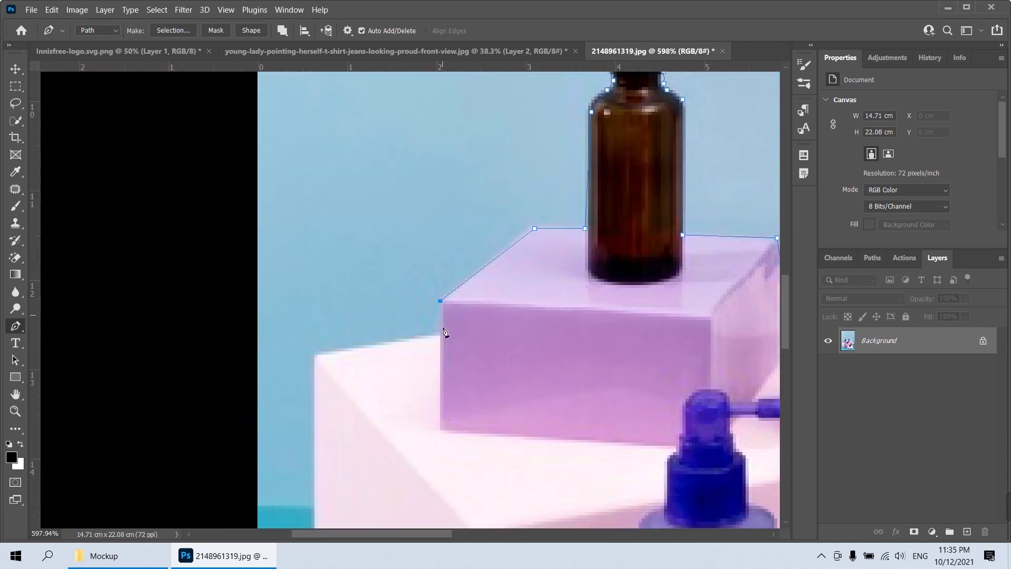
pyautogui.click(317, 352)
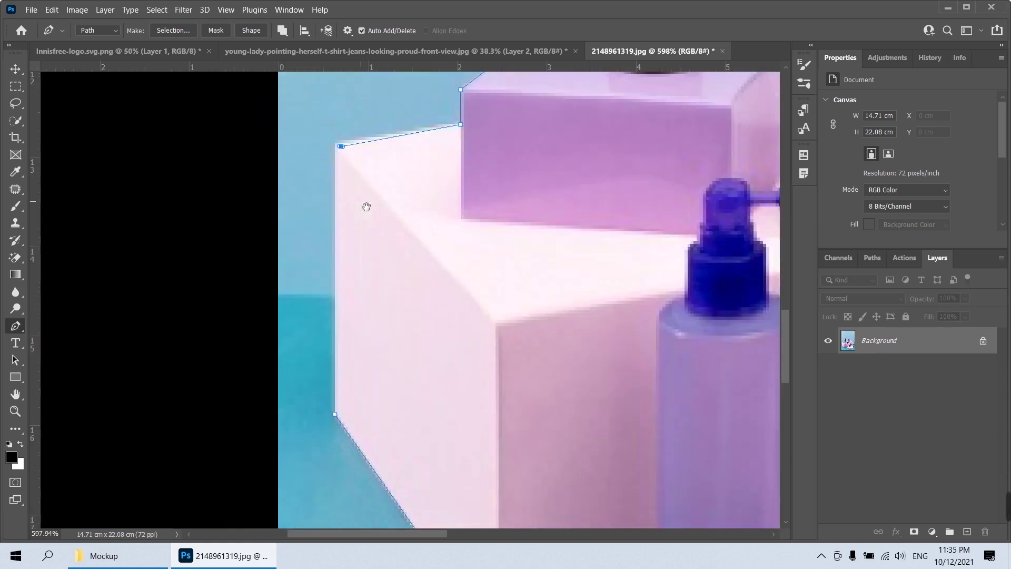
pyautogui.moveTo(345, 416); pyautogui.dragTo(365, 206)
pyautogui.hotkey('ctrl', 'Return')
# Paste the cut-out cosmetics into the T-shirt mockup and convert the layer to a smart object
pyautogui.hotkey('ctrl', '0')
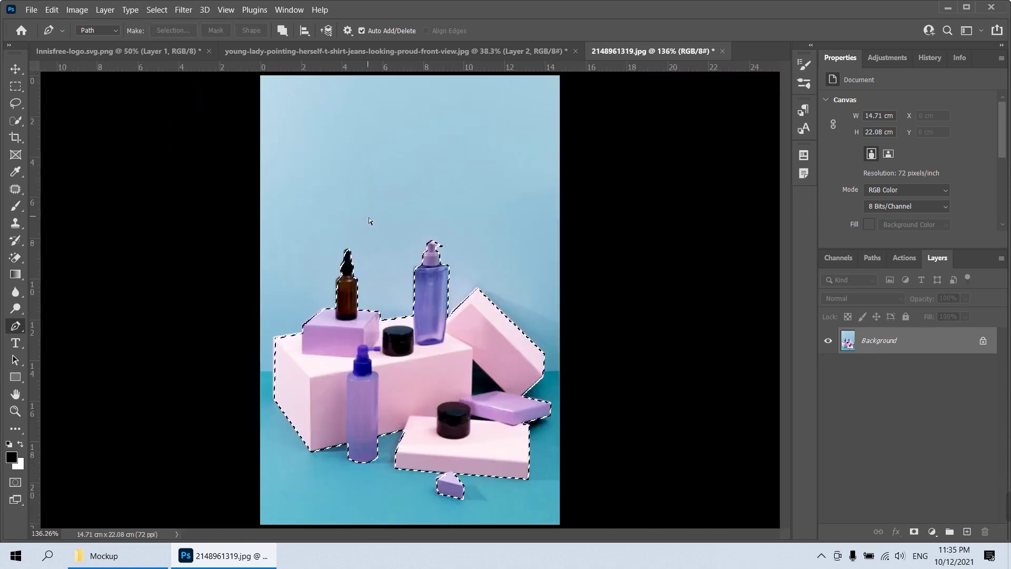
pyautogui.click(309, 51)
pyautogui.hotkey('ctrl', 'v')
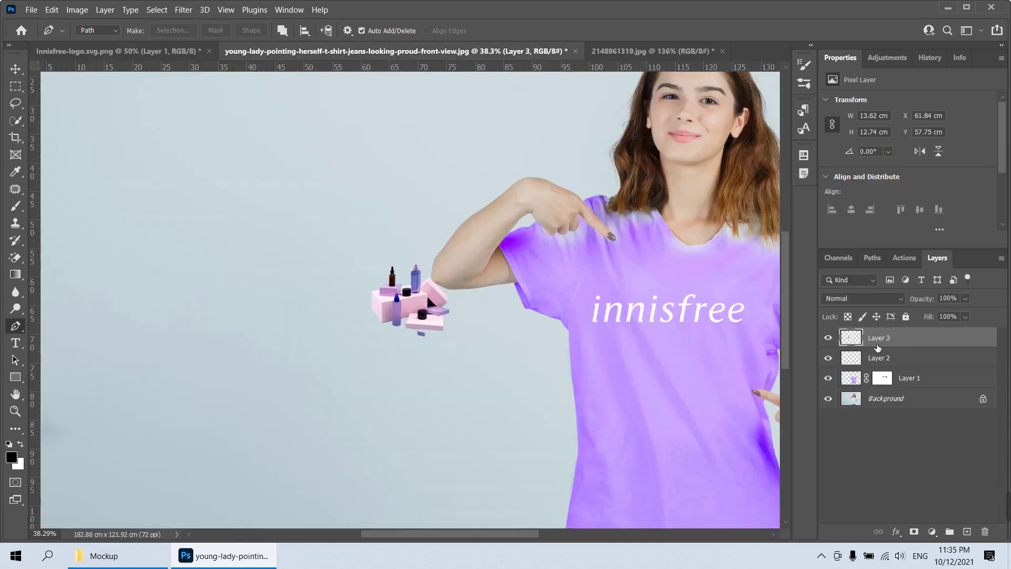
pyautogui.rightClick(848, 341)
pyautogui.click(903, 248)
pyautogui.rightClick(897, 343)
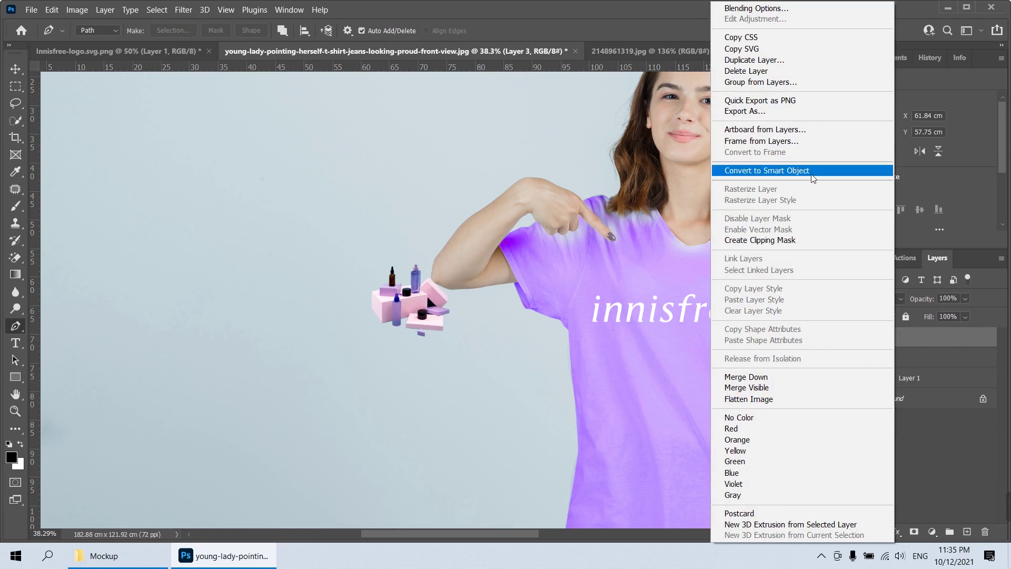
pyautogui.click(767, 170)
# Scale the cosmetics up to about 491% and move them left of the woman
pyautogui.hotkey('ctrl', '-')
pyautogui.hotkey('ctrl', '-')
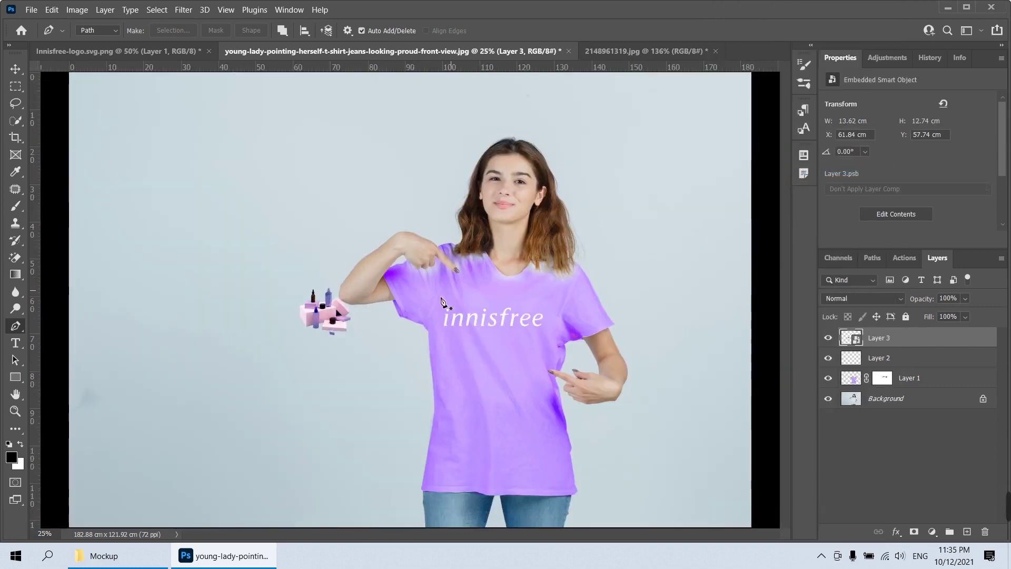
pyautogui.hotkey('ctrl', 't')
pyautogui.moveTo(350, 335); pyautogui.dragTo(572, 507)
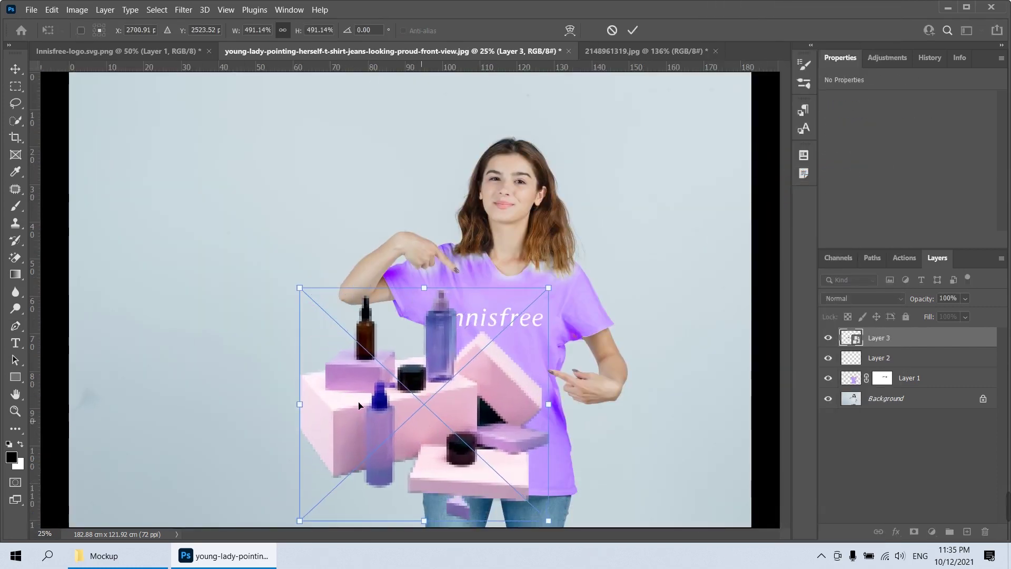
pyautogui.moveTo(423, 403); pyautogui.dragTo(230, 388)
pyautogui.press('Escape')
pyautogui.press('p')
pyautogui.press('Return')
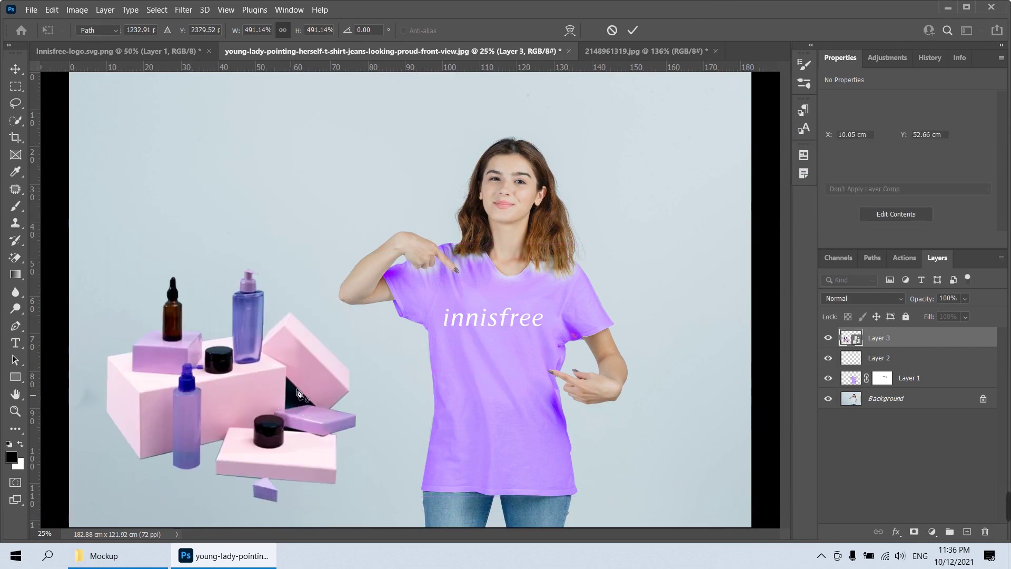
pyautogui.hotkey('ctrl', '-')
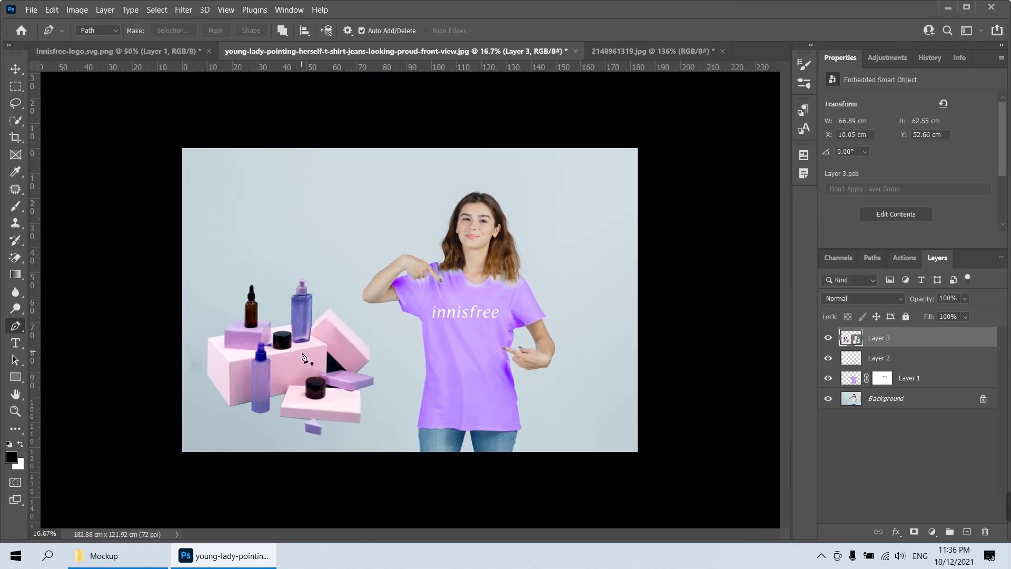
# Nudge the cosmetics slightly and set the layer's blend mode to Multiply
pyautogui.press('v')
pyautogui.moveTo(305, 360); pyautogui.dragTo(312, 363)
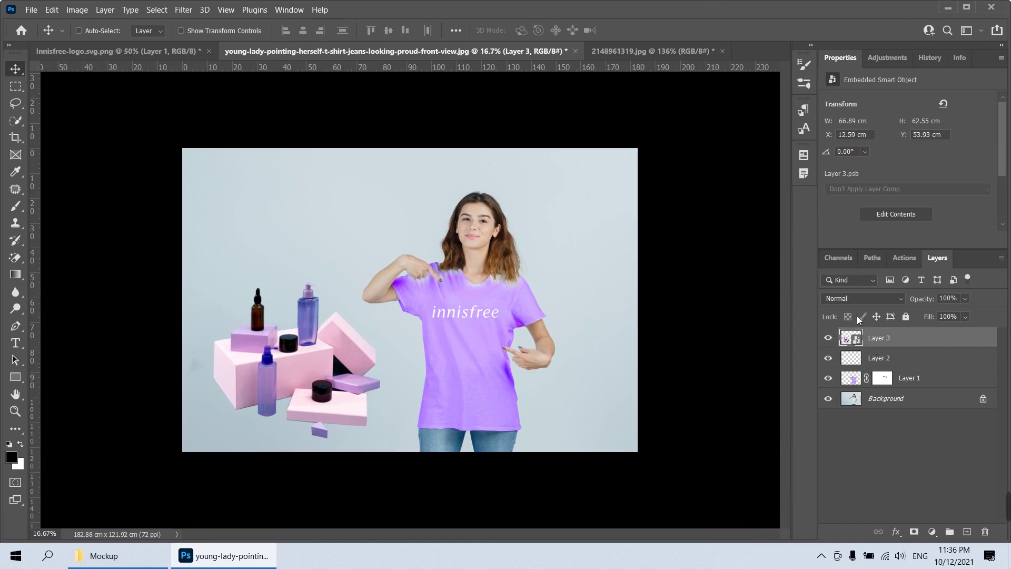
pyautogui.click(862, 298)
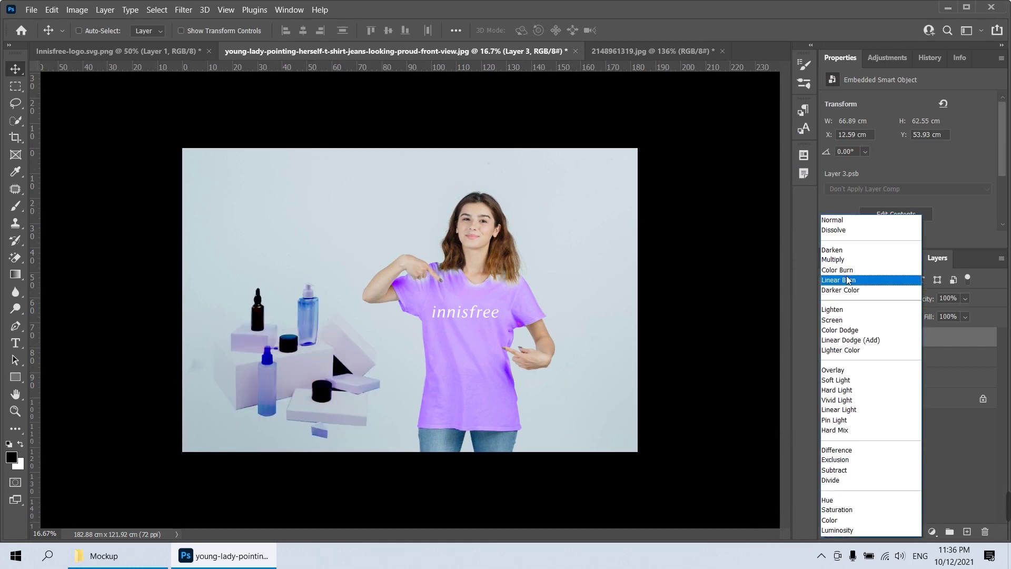
pyautogui.click(841, 260)
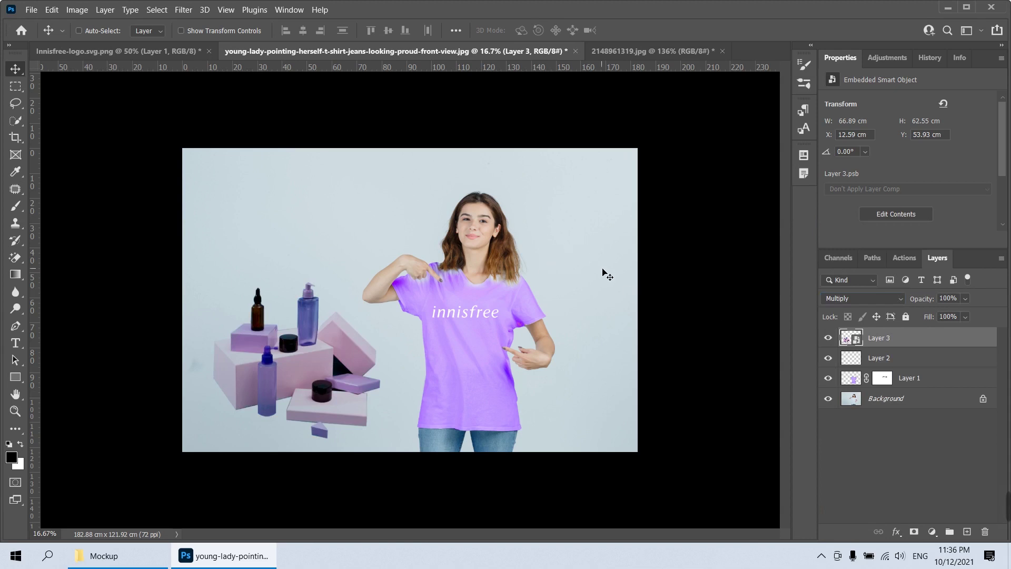
# Crop the mockup's right edge narrower and choose JPEG as the save format
pyautogui.press('c')
pyautogui.moveTo(638, 299); pyautogui.dragTo(606, 295)
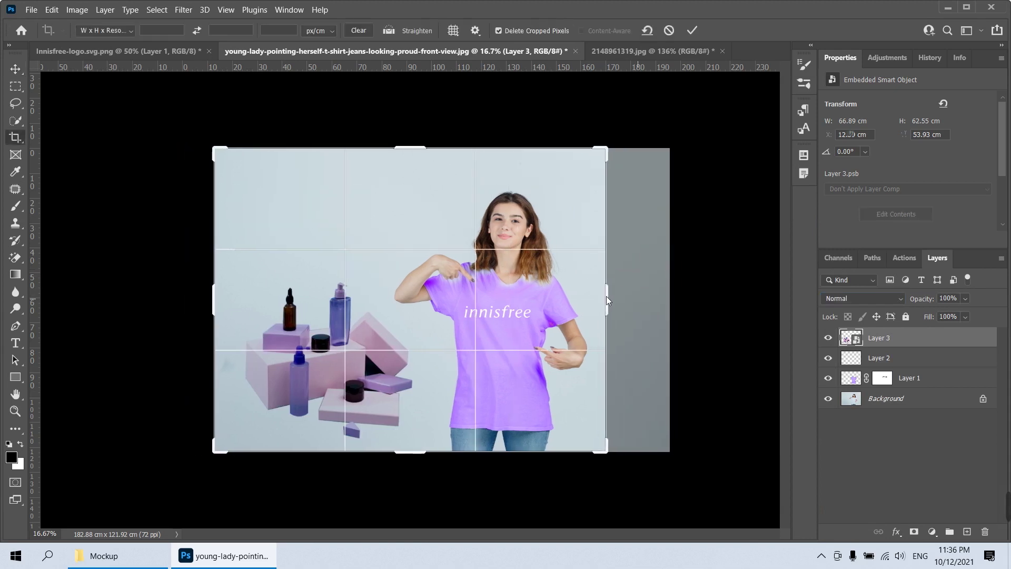
pyautogui.hotkey('ctrl', 'shift', 's')
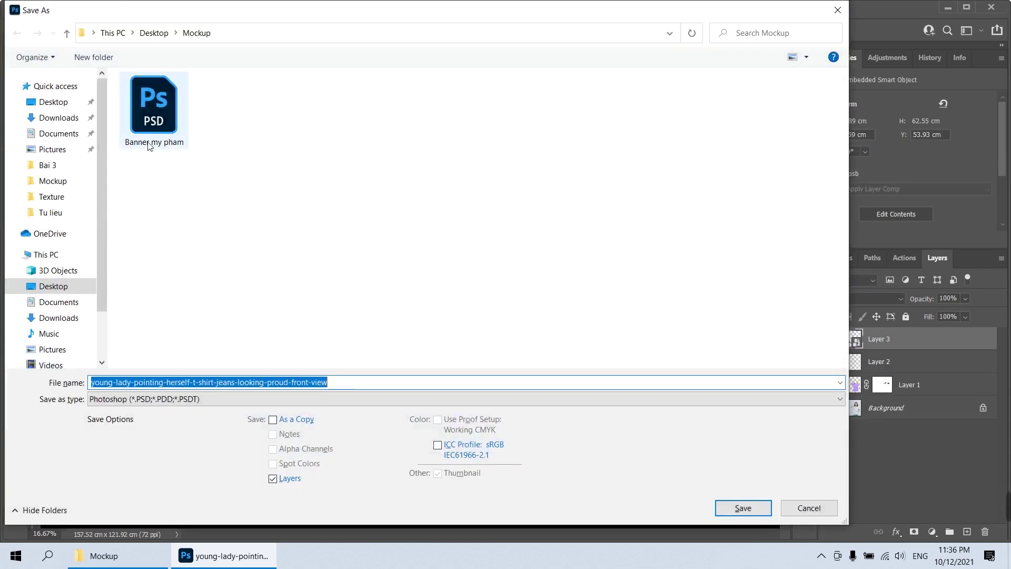
pyautogui.click(343, 398)
pyautogui.press('j')
pyautogui.press('Return')
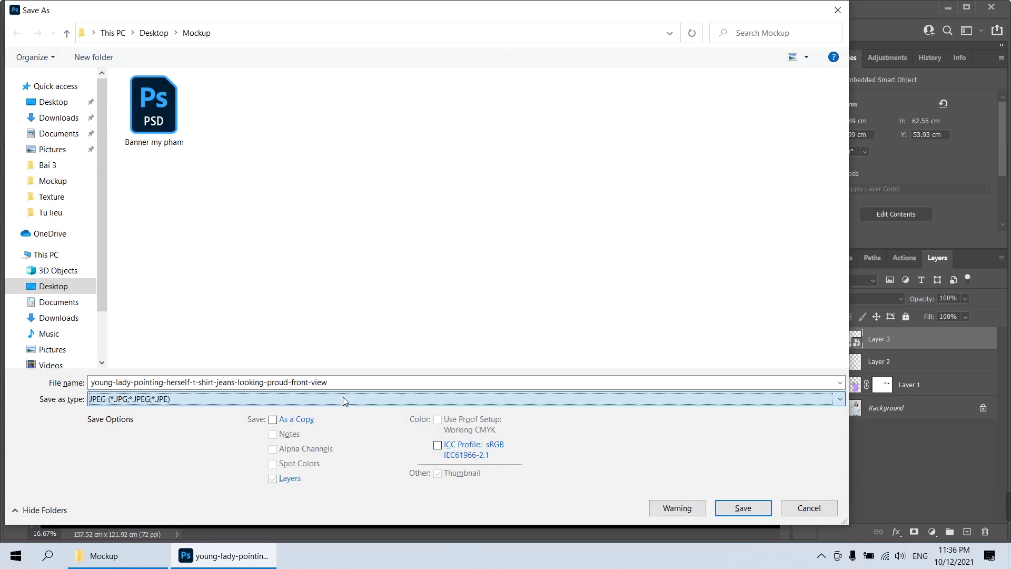
# Save the mockup as JPEG 'Ao b' instead of replacing Ao.jpg, then return to the innisfree logo
pyautogui.write('Ao')
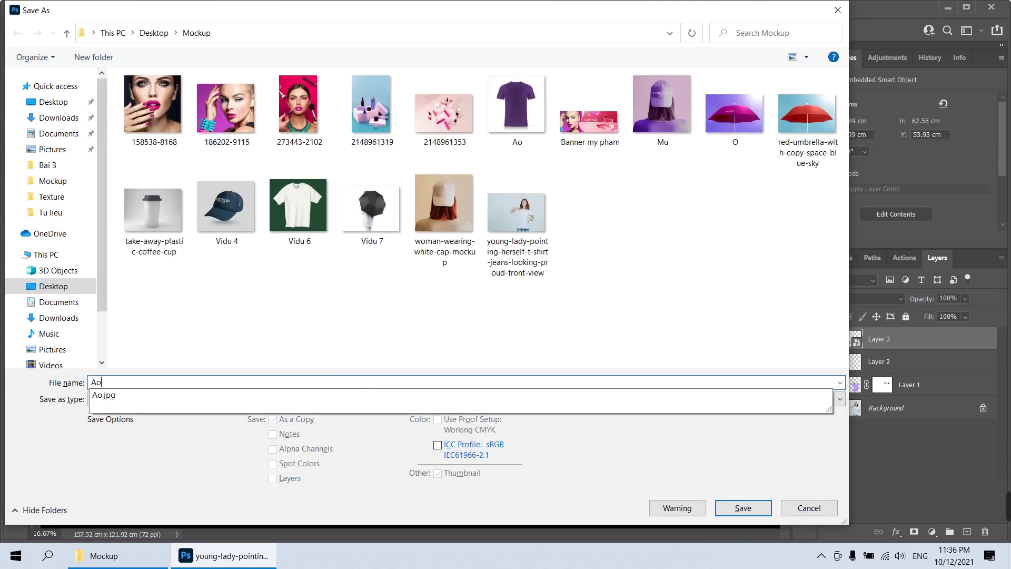
pyautogui.press('Return')
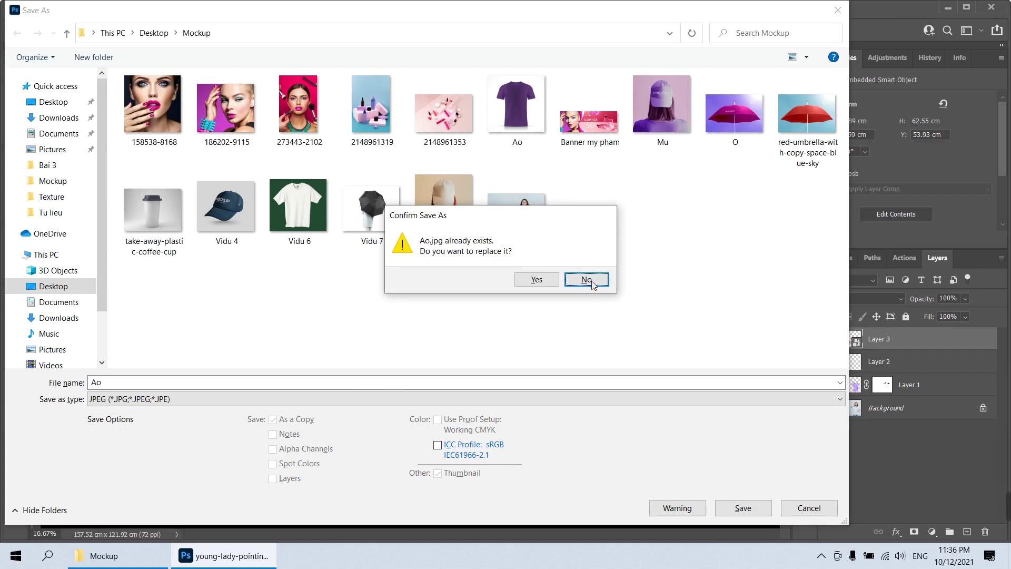
pyautogui.click(589, 281)
pyautogui.write('2')
pyautogui.press('Return')
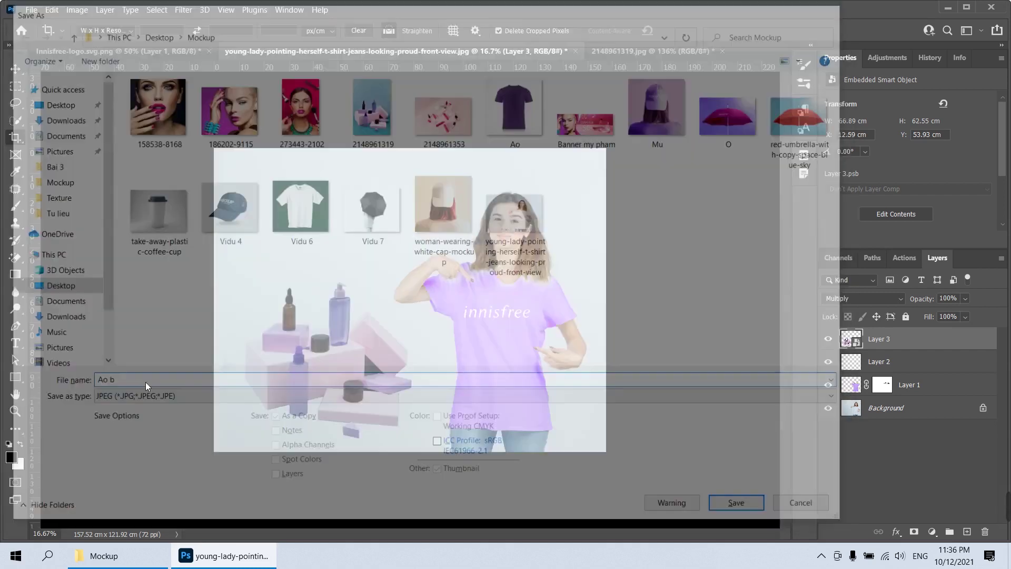
pyautogui.press('Return')
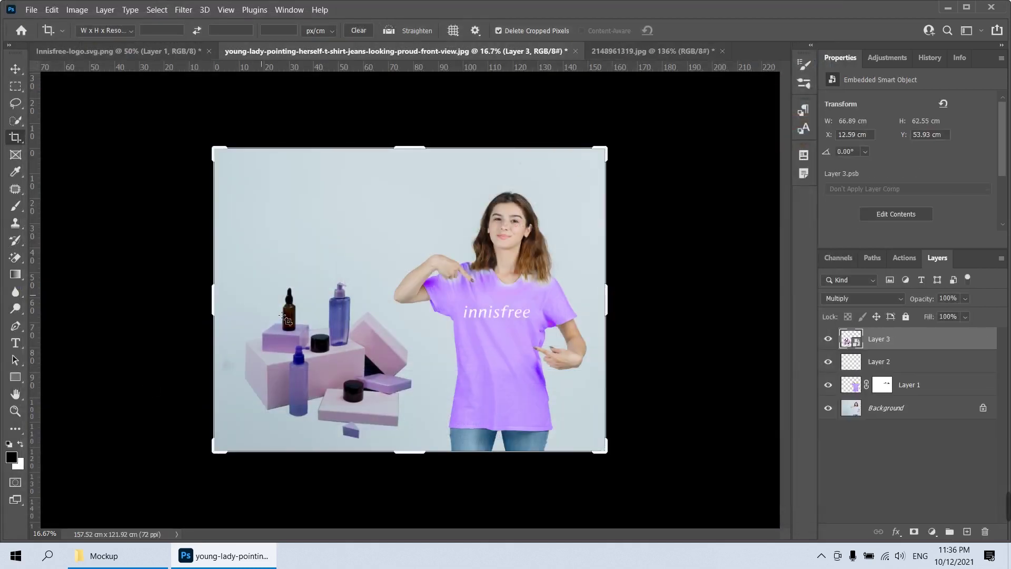
pyautogui.click(163, 50)
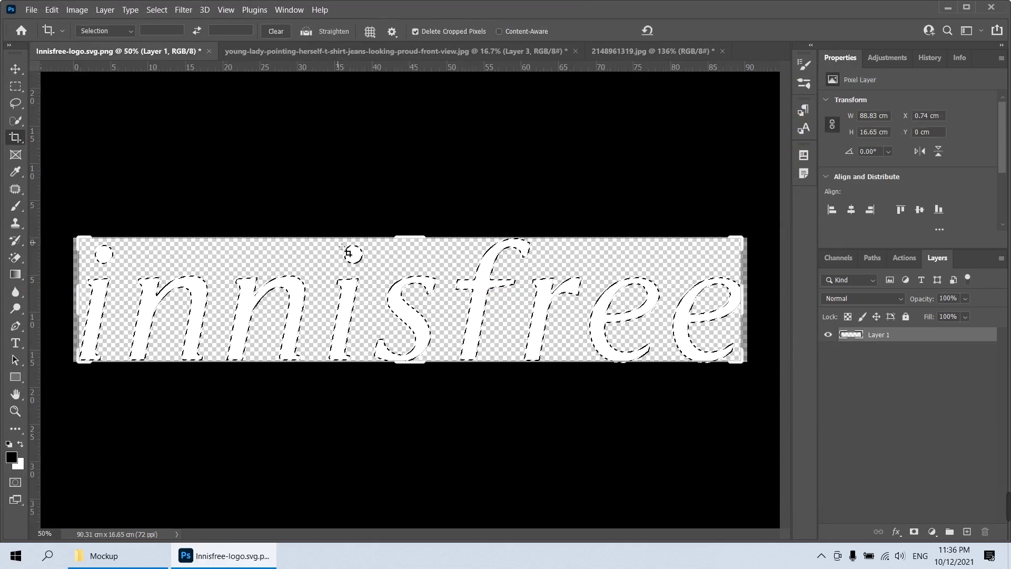
# Paste the innisfree logo into the t-shirt mockup and move it to the upper left
pyautogui.click(342, 52)
pyautogui.hotkey('ctrl', 'v')
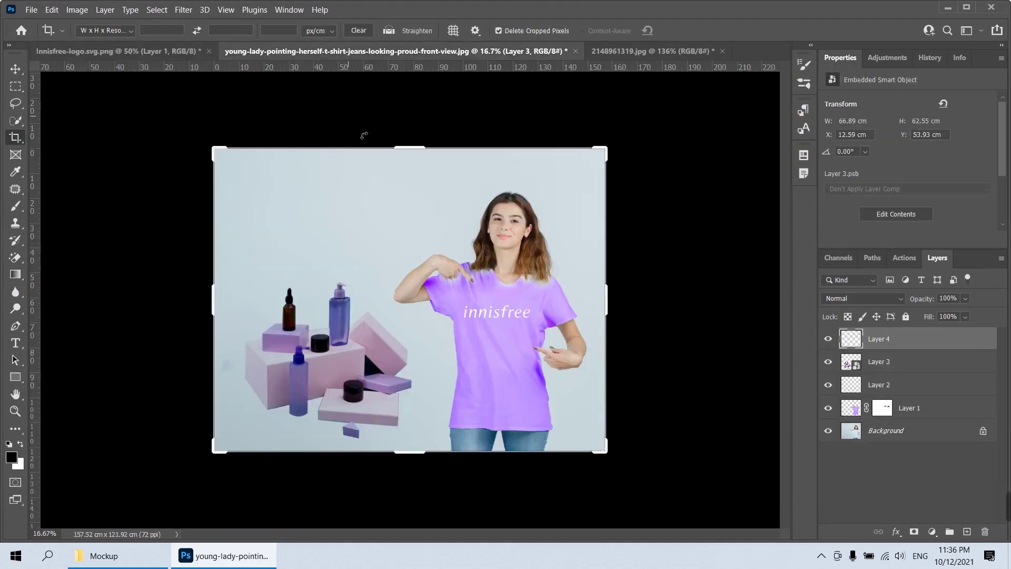
pyautogui.press('v')
pyautogui.moveTo(408, 305); pyautogui.dragTo(355, 214)
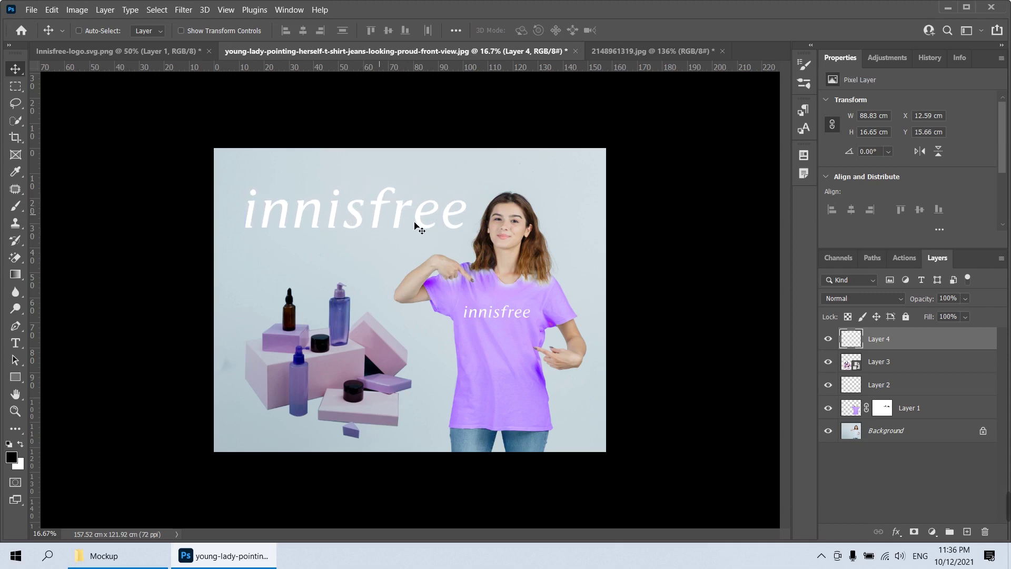
pyautogui.press('3')
# Scale the logo to 85% and reposition it at the photo's upper left
pyautogui.hotkey('ctrl', 't')
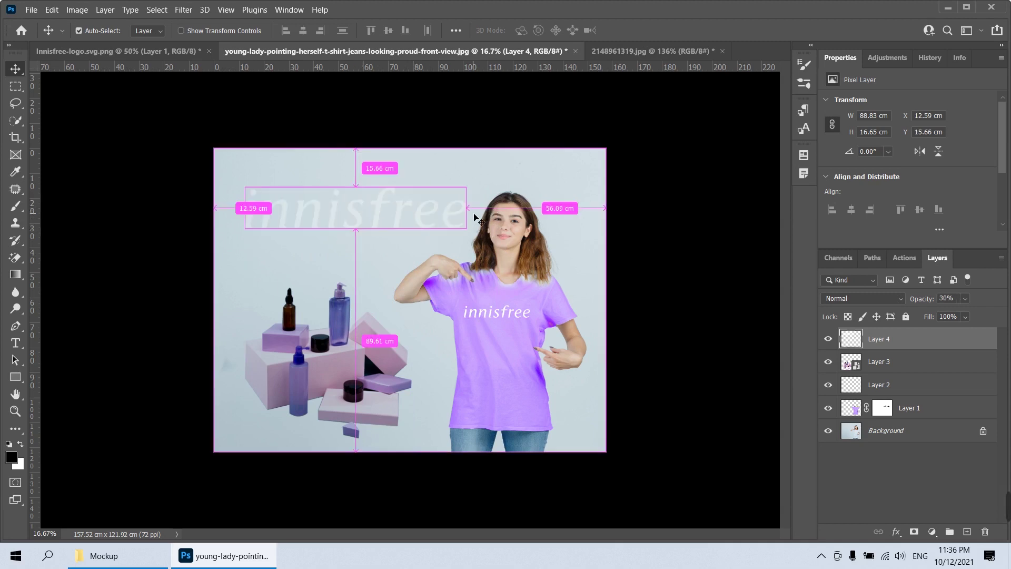
pyautogui.moveTo(470, 191); pyautogui.dragTo(437, 198)
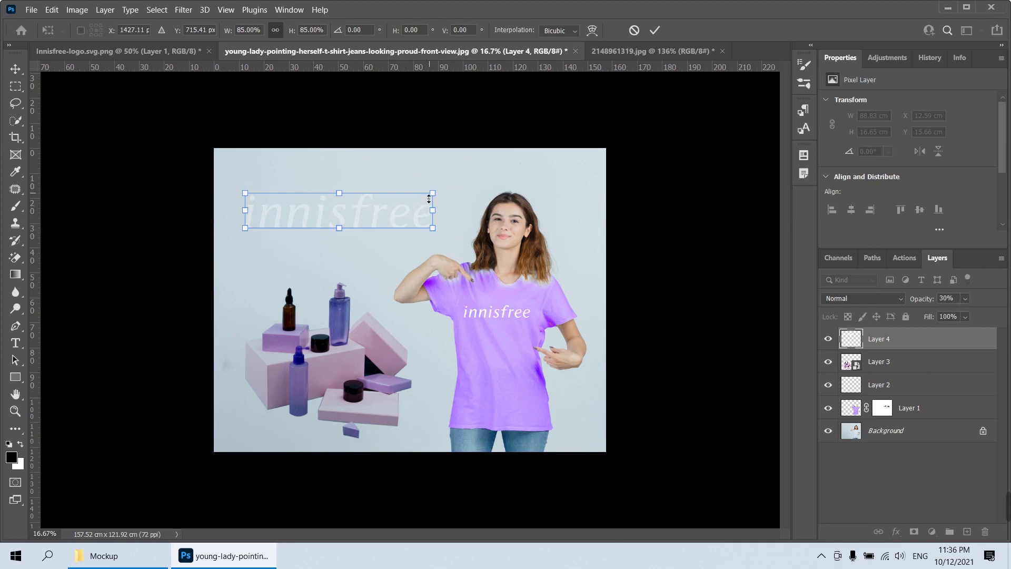
pyautogui.press('Return')
pyautogui.press('0')
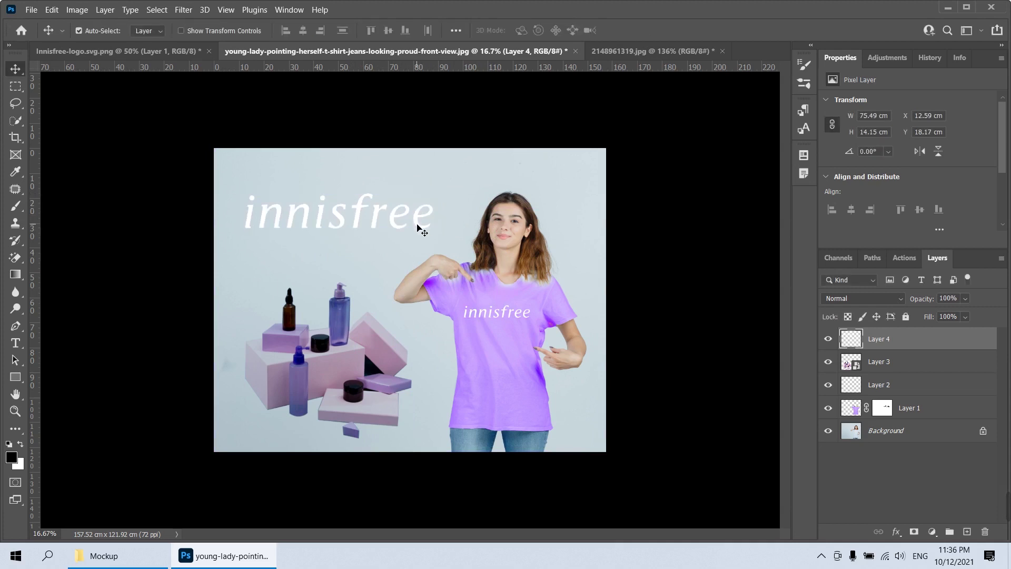
pyautogui.moveTo(416, 223)
pyautogui.mouseDown()
pyautogui.moveTo(364, 203)
pyautogui.moveTo(353, 213)
pyautogui.mouseUp()
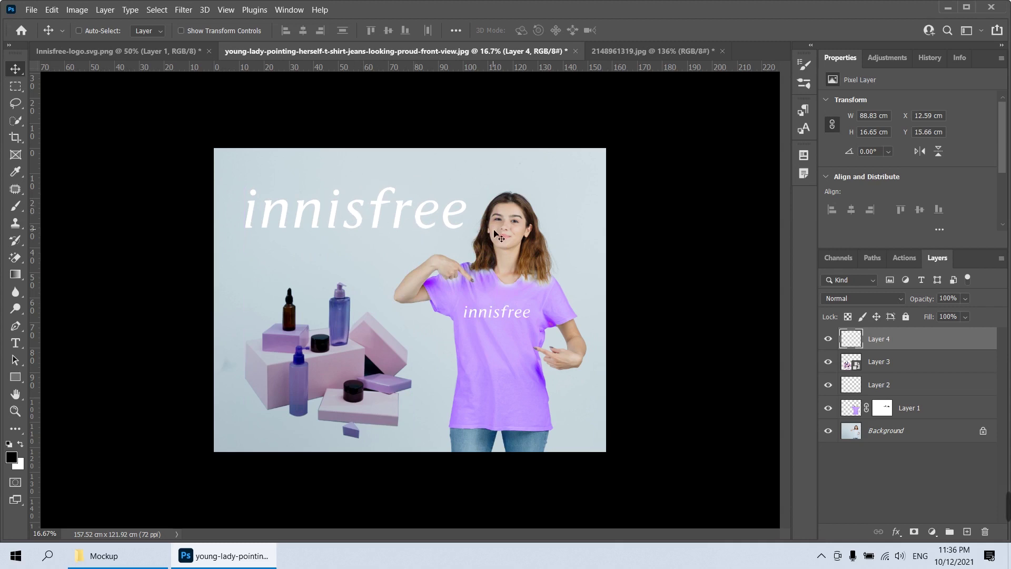
pyautogui.press('3')
# Shrink the innisfree headline by another 85% and restore full opacity
pyautogui.hotkey('ctrl', 't')
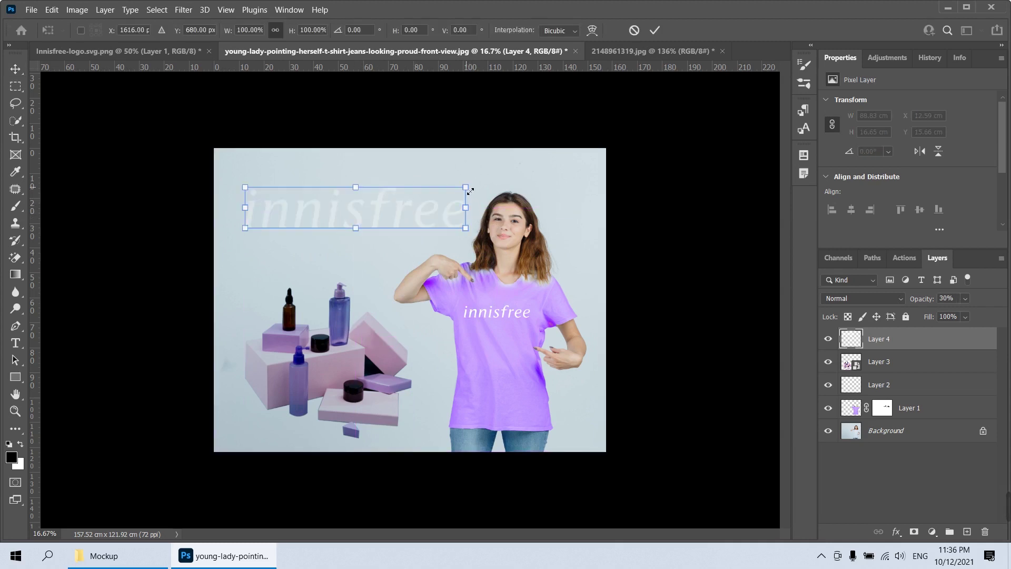
pyautogui.moveTo(470, 191); pyautogui.dragTo(434, 198)
pyautogui.press('Return')
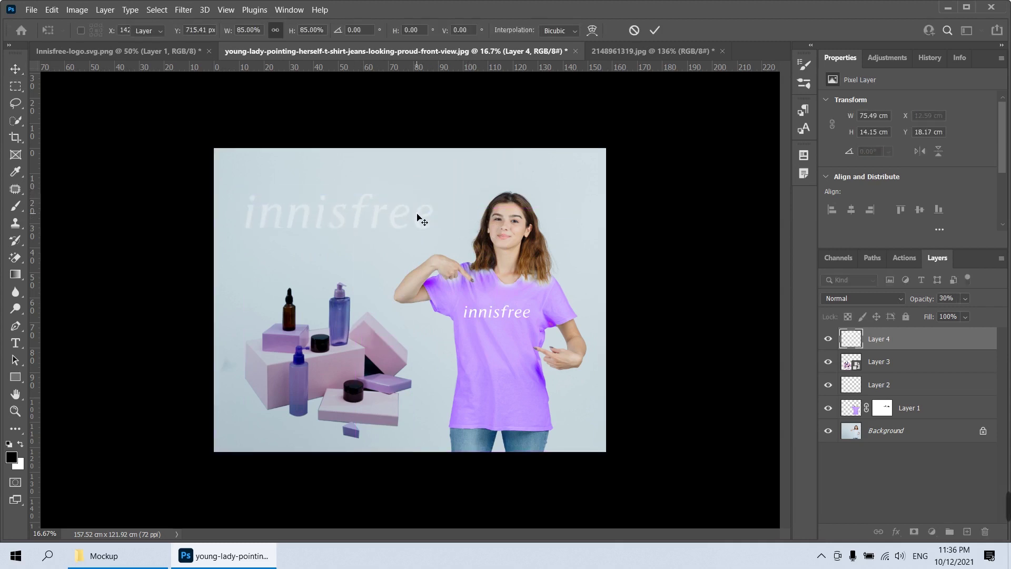
pyautogui.press('0')
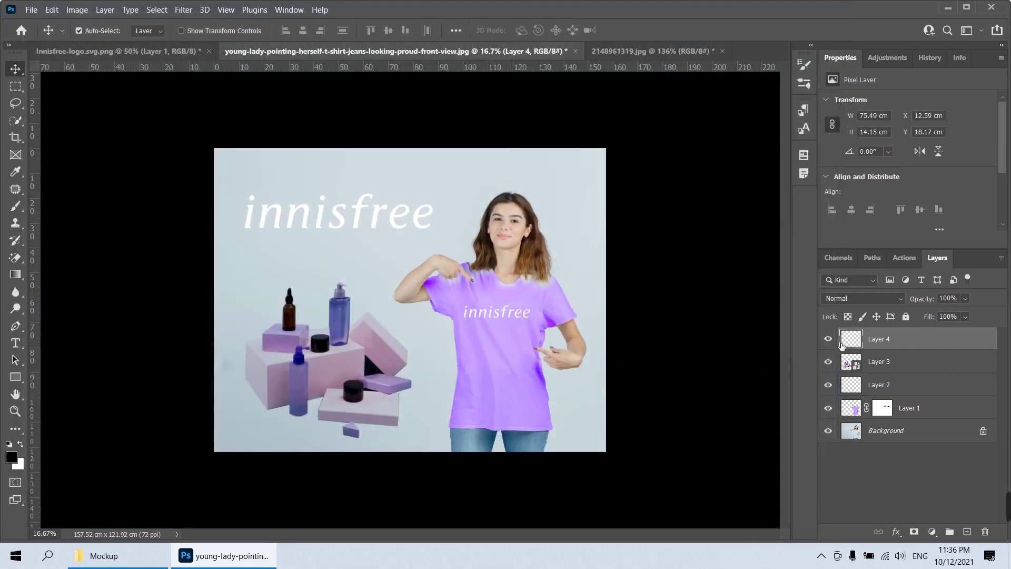
# Load the logo letters as a selection and sample the shirt's purple as foreground colour
pyautogui.keyDown('ctrl'); pyautogui.click(851, 339); pyautogui.keyUp('ctrl')
pyautogui.hotkey('ctrl', 'd')
pyautogui.keyDown('ctrl'); pyautogui.click(851, 339); pyautogui.keyUp('ctrl')
pyautogui.click(11, 457)
pyautogui.click(500, 395)
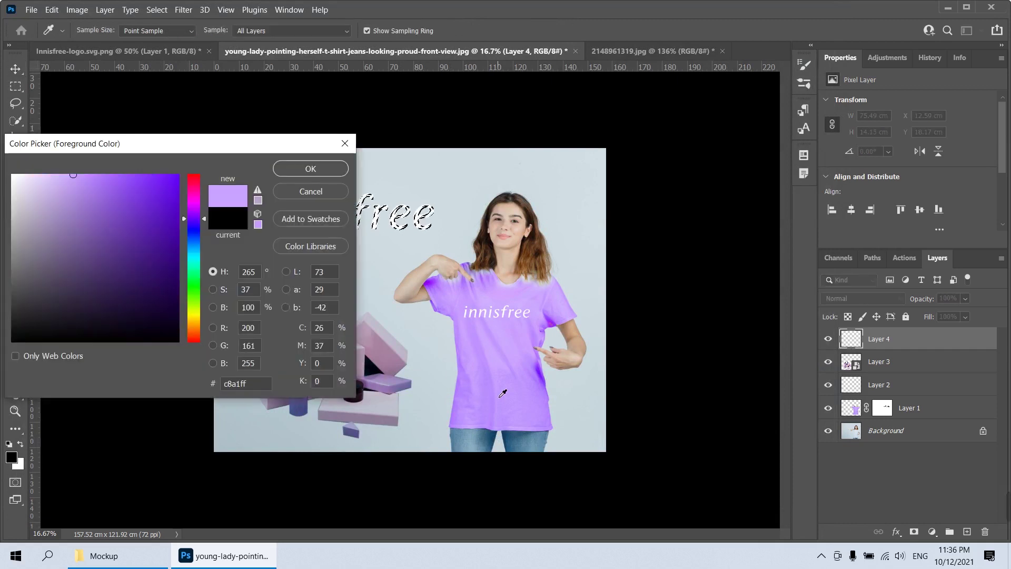
pyautogui.press('Return')
# Apply a foreground fill to the logo selection, undo a deselect, then clear the selection
pyautogui.press('v')
pyautogui.hotkey('alt', 'BackSpace')
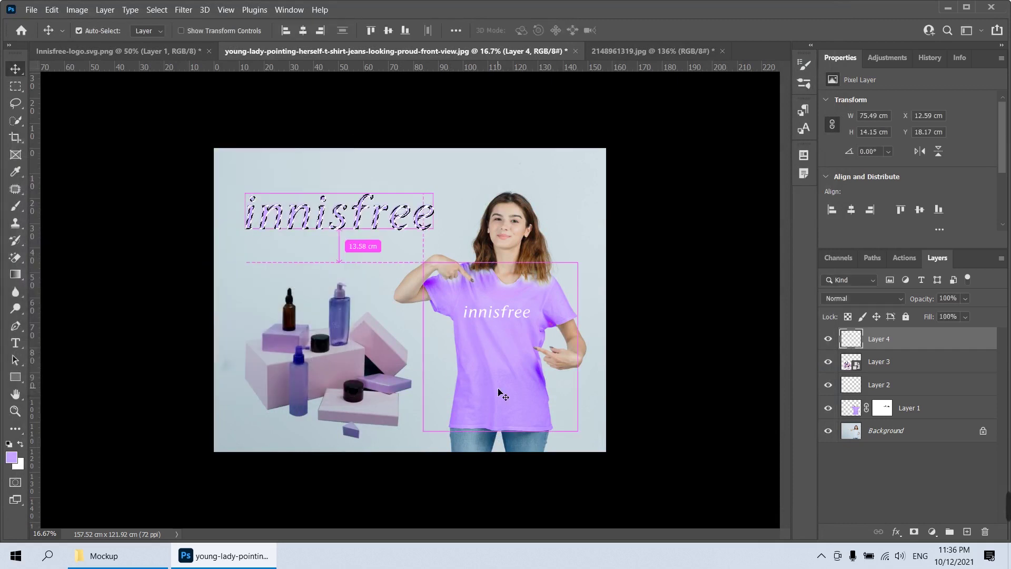
pyautogui.hotkey('ctrl', 'd')
pyautogui.hotkey('ctrl', 'z')
pyautogui.press('z')
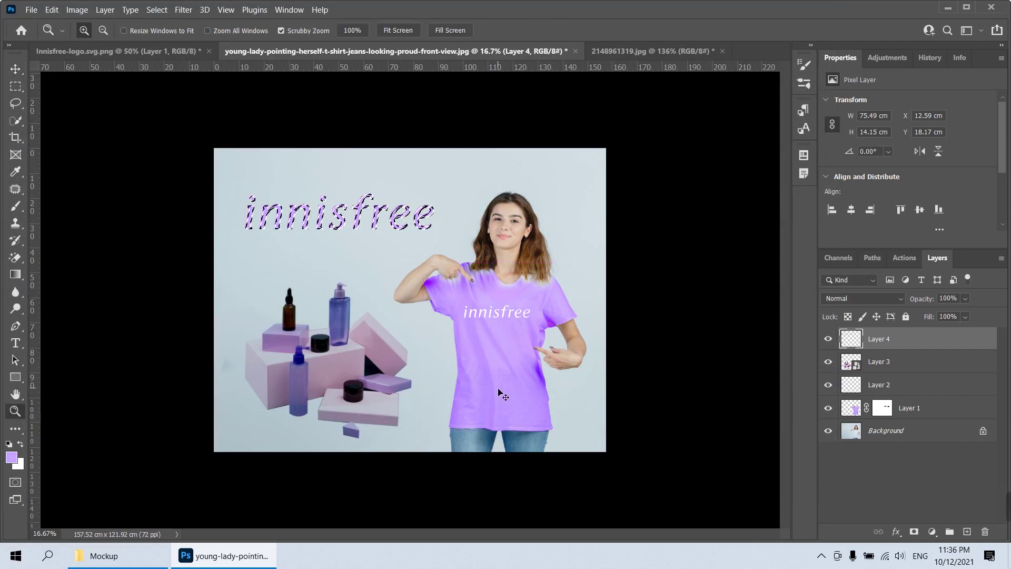
pyautogui.hotkey('ctrl', 'd')
# Save the mockup as JPEG, replacing Ao b.jpg with default quality settings
pyautogui.hotkey('ctrl', 'shift', 's')
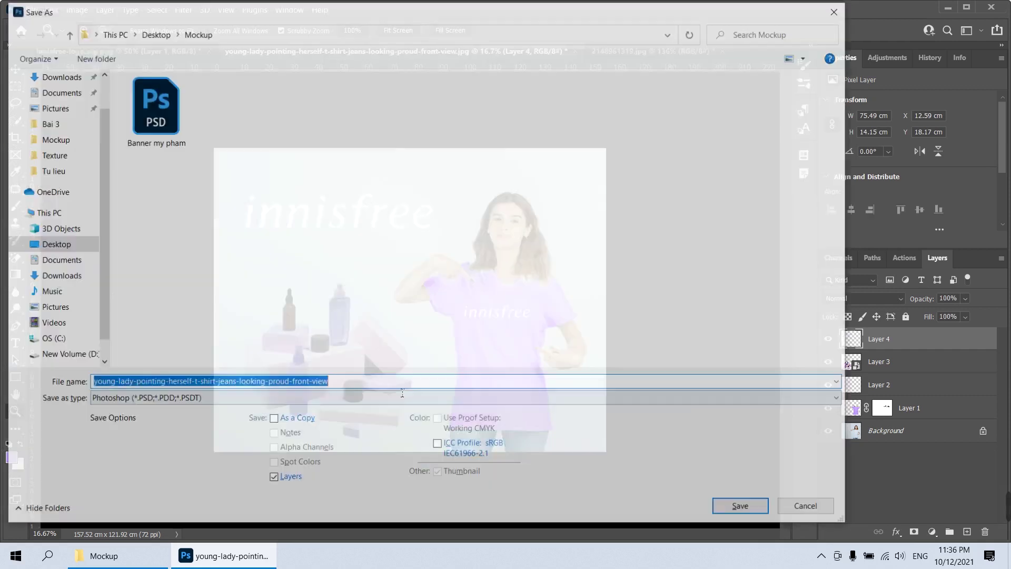
pyautogui.click(225, 399)
pyautogui.press('j')
pyautogui.press('Return')
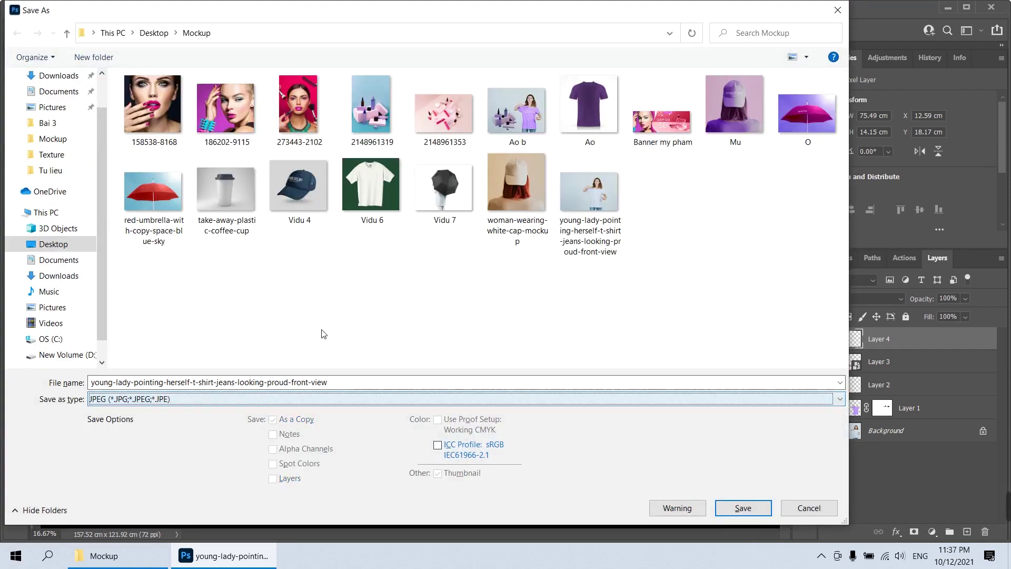
pyautogui.click(532, 145)
pyautogui.press('Return')
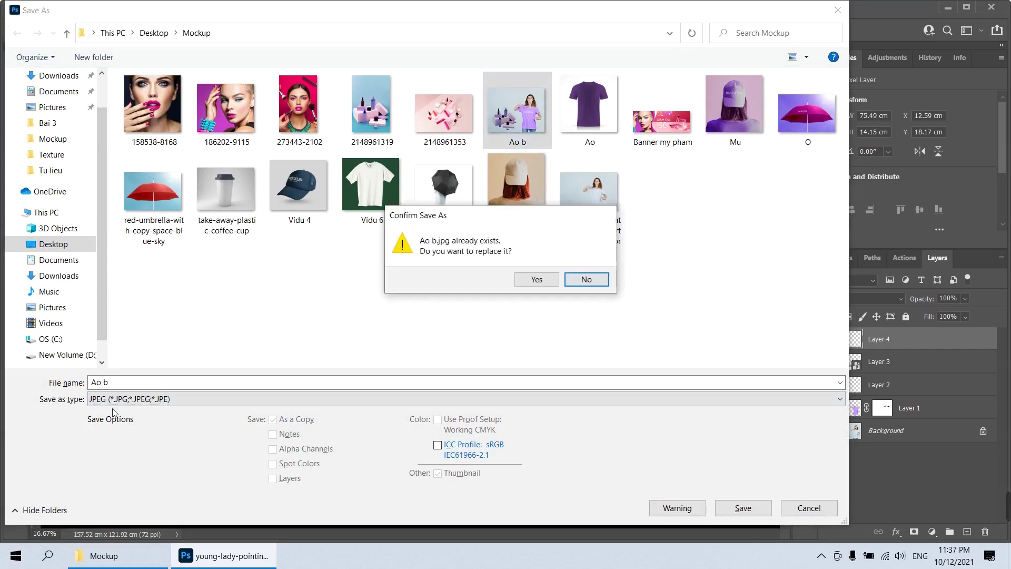
pyautogui.click(536, 279)
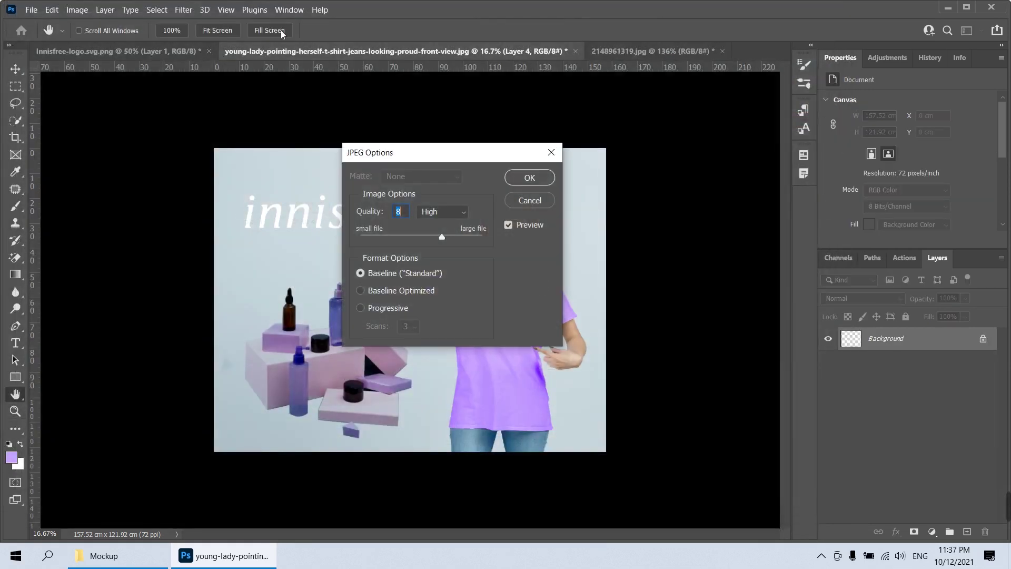
pyautogui.click(528, 176)
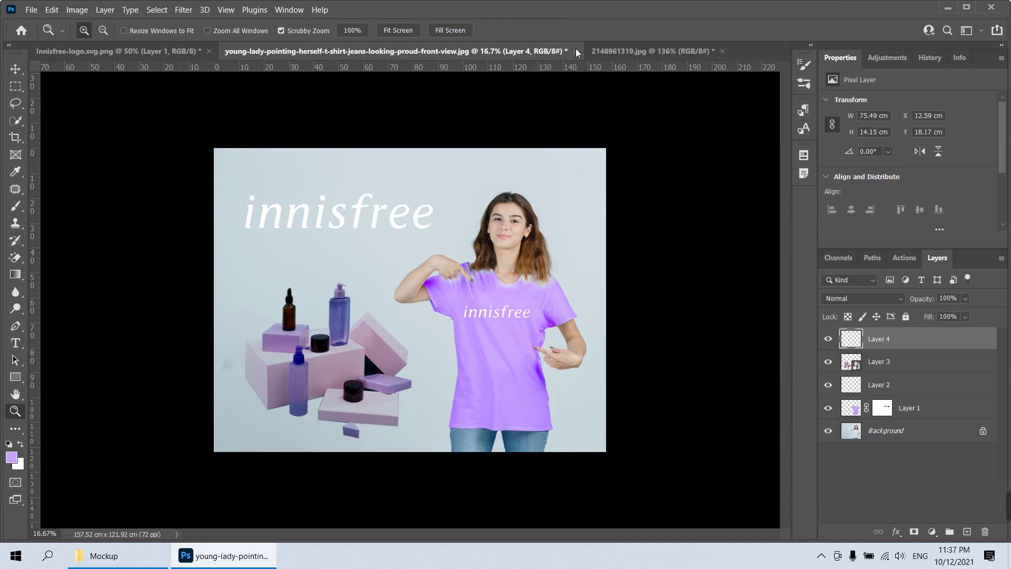
# Close the t-shirt mockup and the 2148961319.jpg product photo documents
pyautogui.click(577, 51)
pyautogui.click(529, 220)
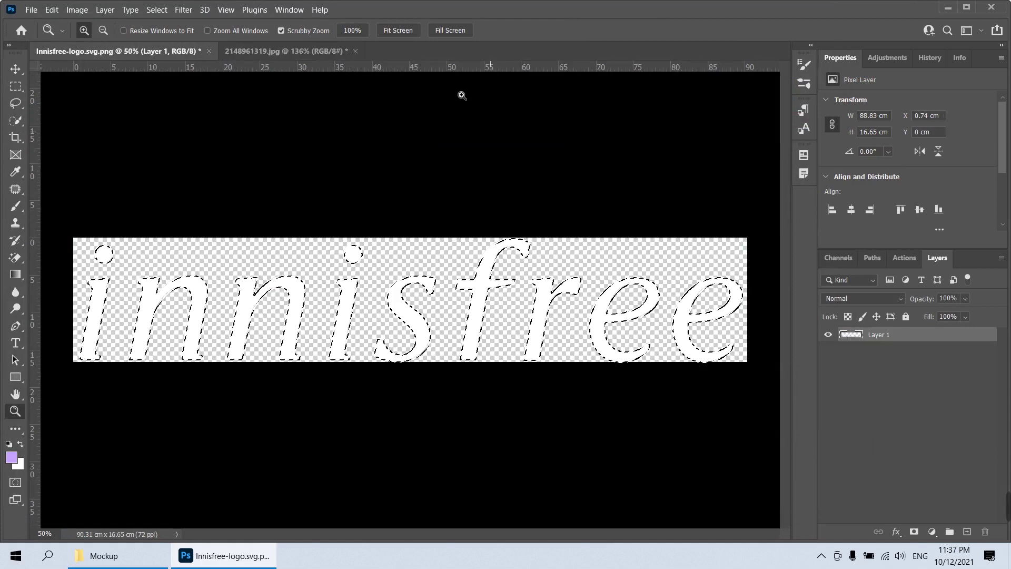
pyautogui.click(315, 47)
pyautogui.click(354, 51)
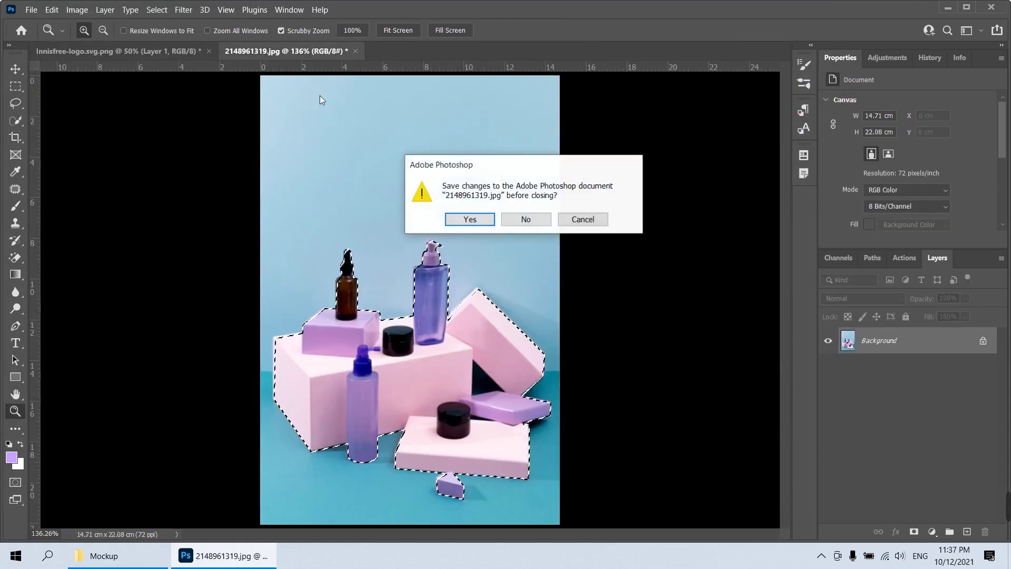
pyautogui.click(526, 219)
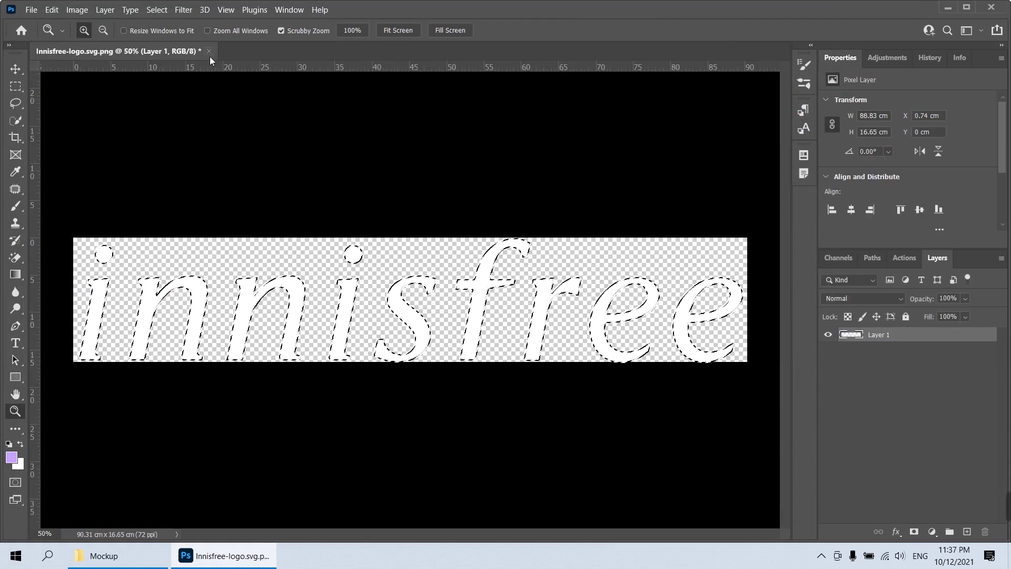
# Open Banner my pham.psd from the Mockup folder
pyautogui.hotkey('ctrl', 'o')
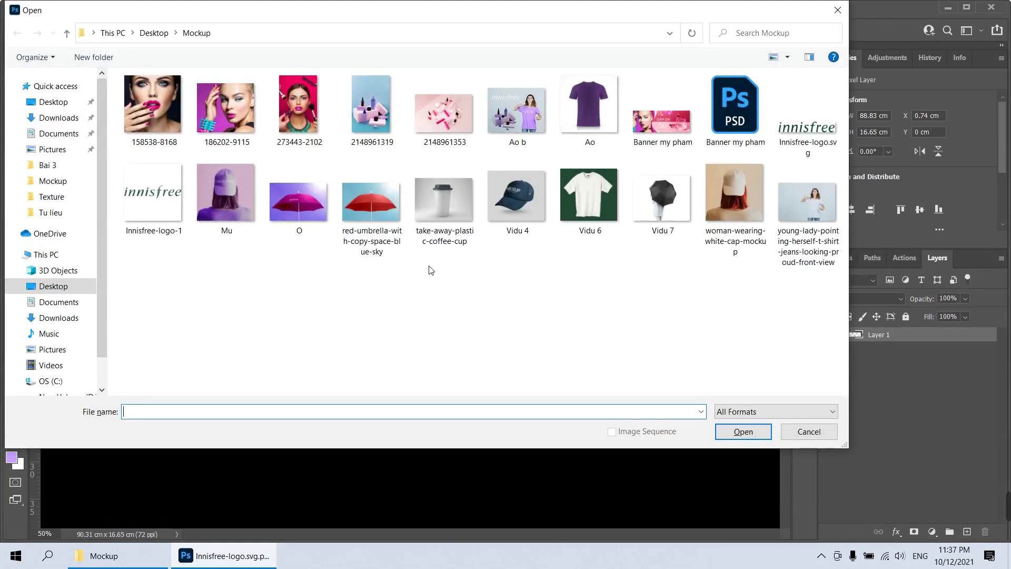
pyautogui.click(724, 106)
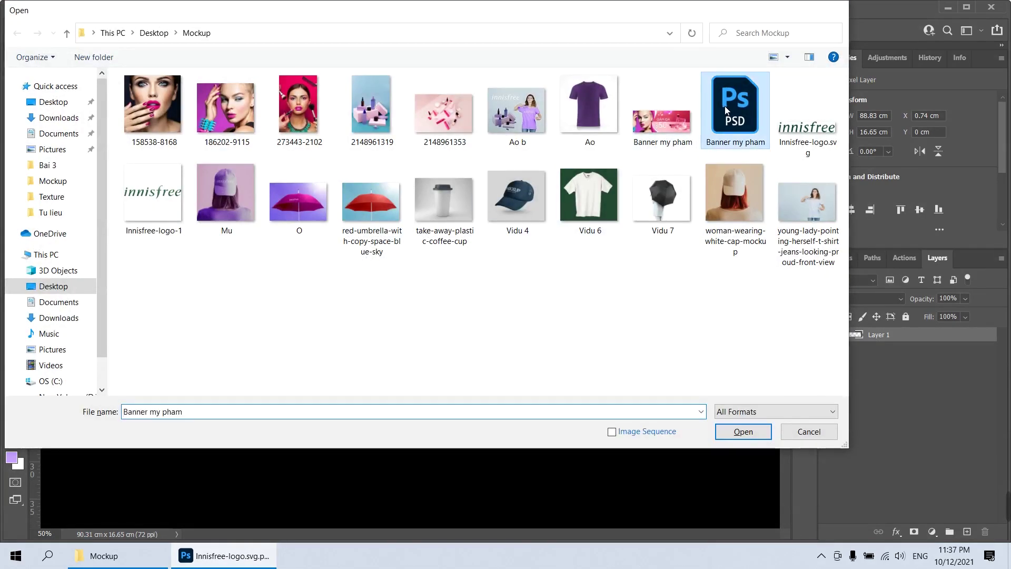
pyautogui.doubleClick(725, 106)
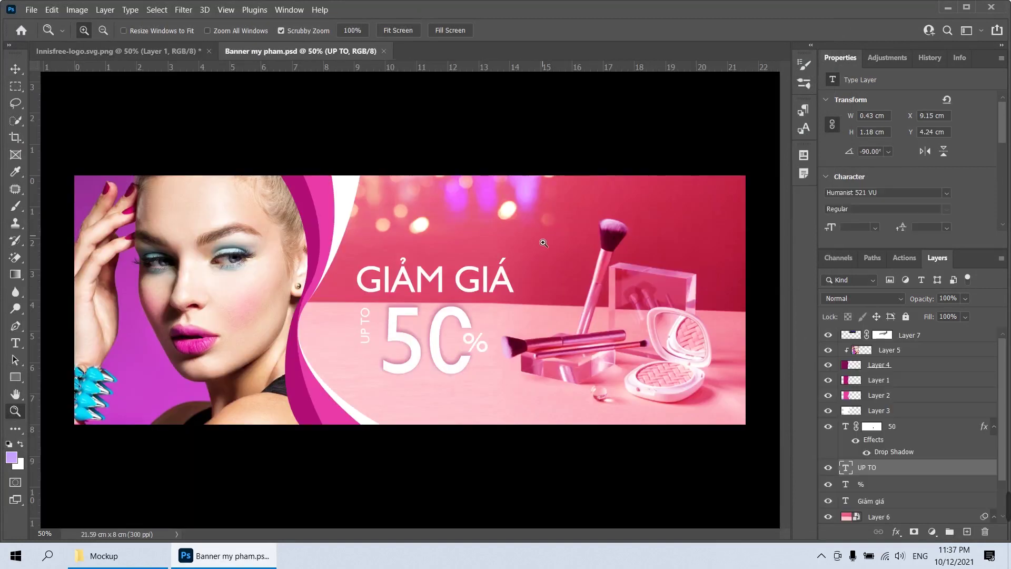
# Drag the innisfree logo into the banner, scaled to about a third, above GIẢM GIÁ
pyautogui.press('v')
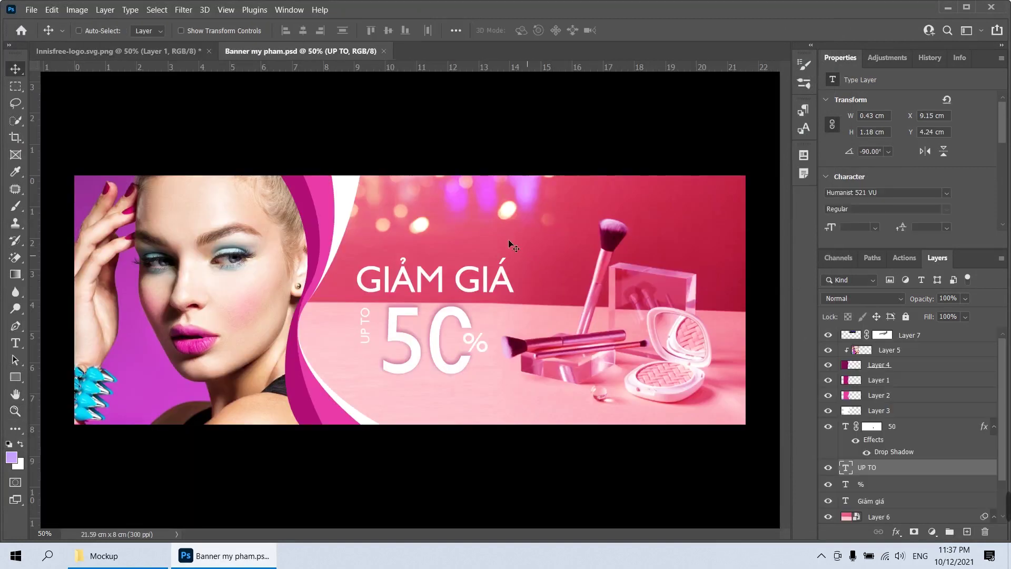
pyautogui.hotkey('ctrl', 'Tab')
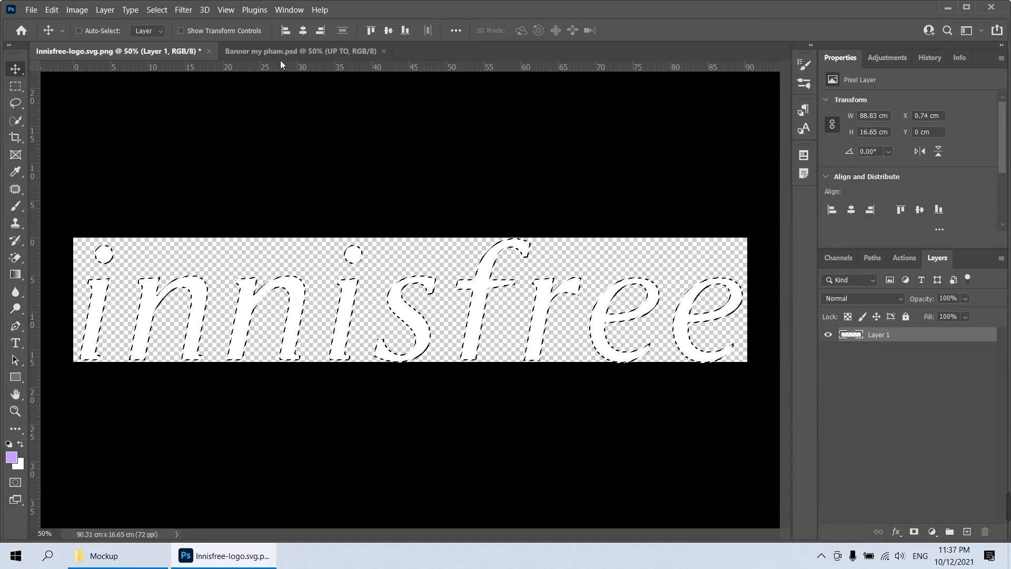
pyautogui.moveTo(280, 60); pyautogui.dragTo(523, 238)
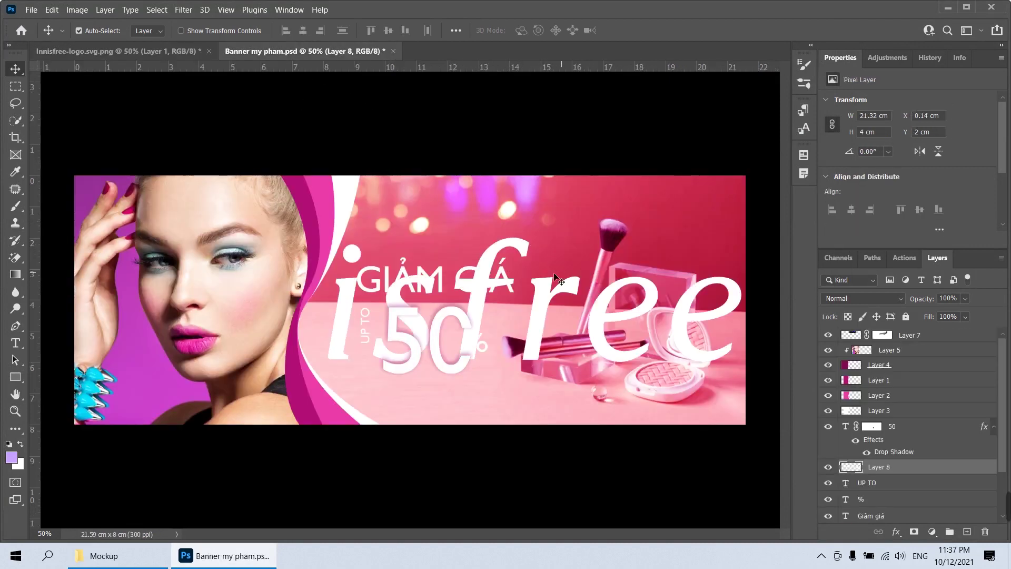
pyautogui.hotkey('ctrl', 't')
pyautogui.moveTo(80, 238); pyautogui.dragTo(507, 360)
pyautogui.moveTo(709, 343)
pyautogui.mouseDown()
pyautogui.moveTo(570, 226)
pyautogui.moveTo(538, 233)
pyautogui.mouseUp()
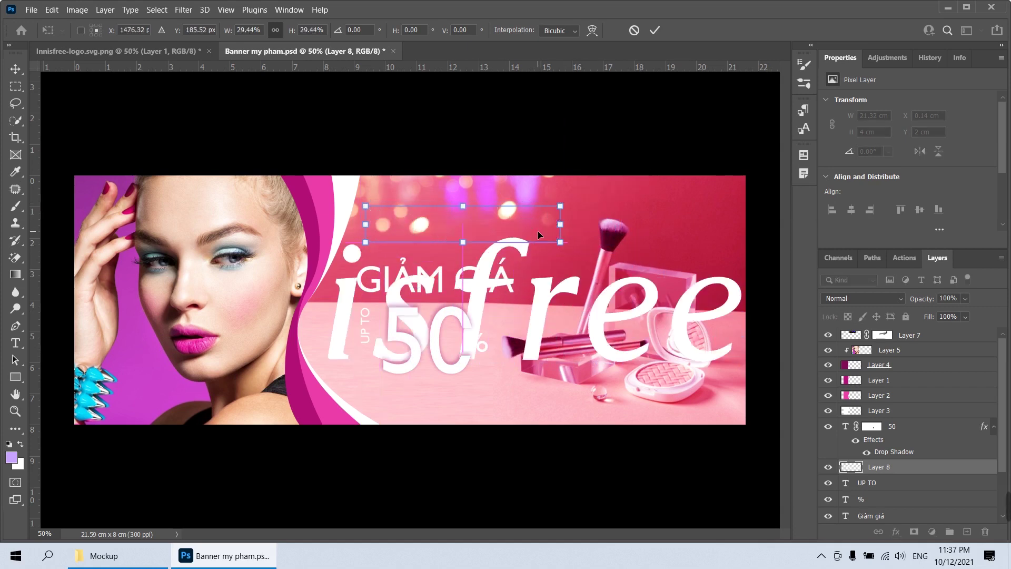
pyautogui.press('Return')
# Delete the bokeh lights layer covering the logo and undo the accidental moves
pyautogui.rightClick(520, 180)
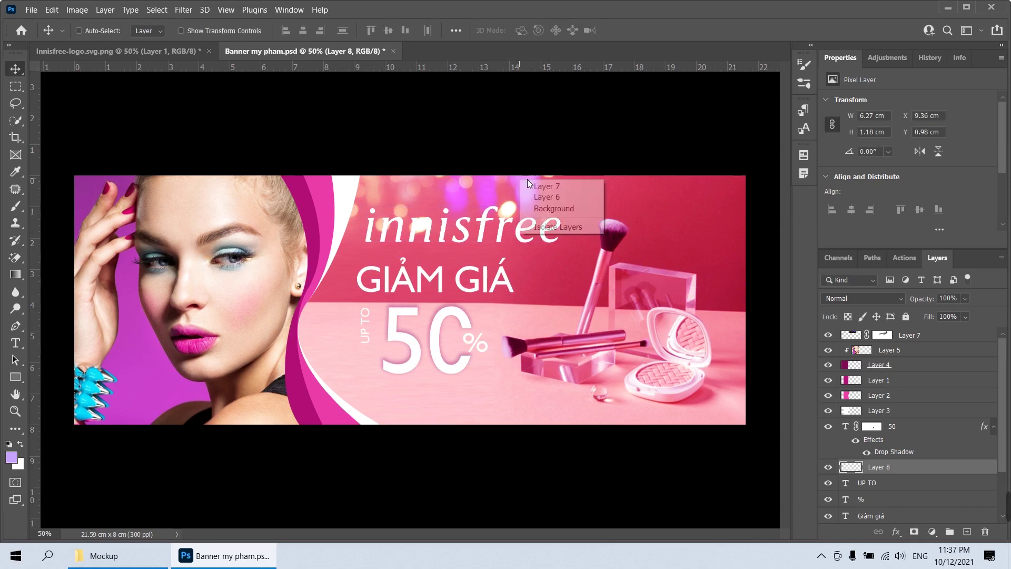
pyautogui.click(532, 187)
pyautogui.press('Delete')
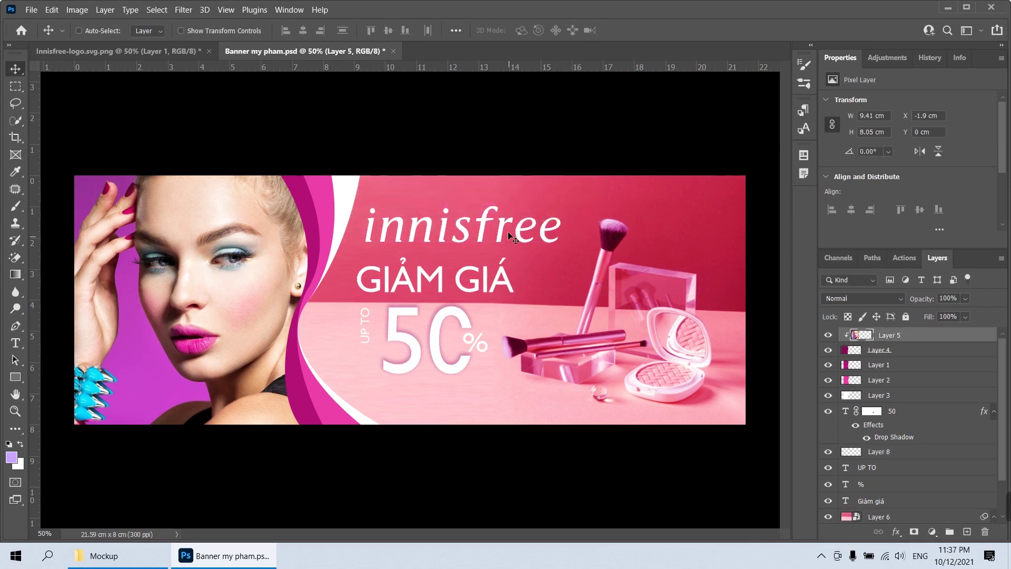
pyautogui.moveTo(506, 227); pyautogui.dragTo(511, 224)
pyautogui.hotkey('ctrl', 'z')
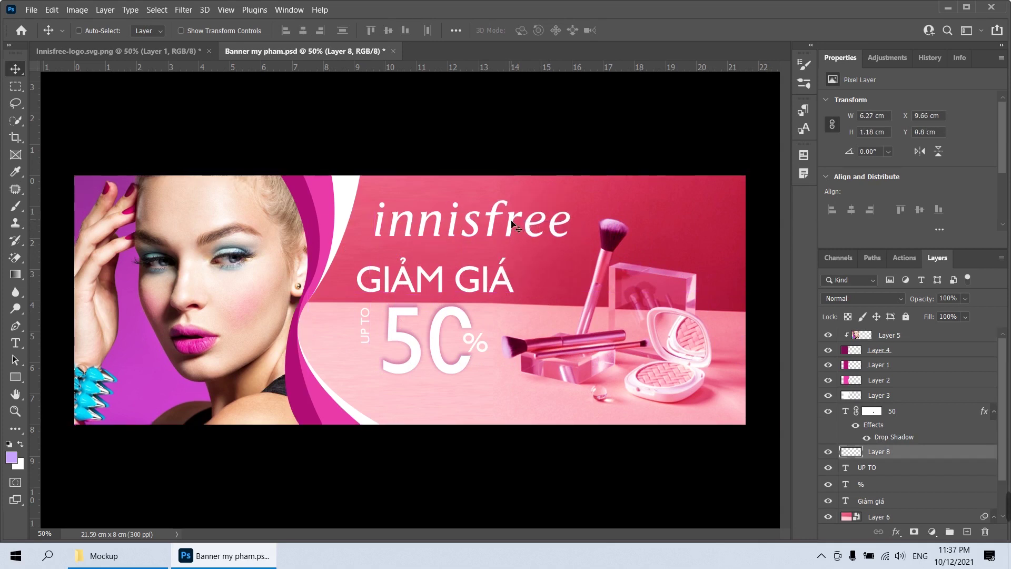
pyautogui.hotkey('ctrl', 'z')
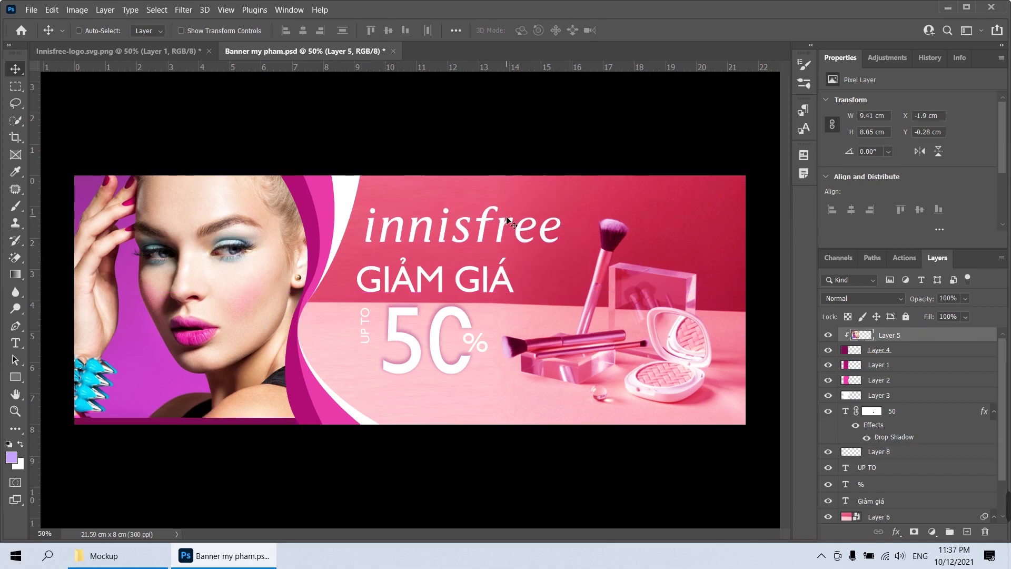
# Reposition the logo layer above GIẢM GIÁ and move it to the top of the stack
pyautogui.rightClick(506, 227)
pyautogui.click(506, 231)
pyautogui.moveTo(503, 227); pyautogui.dragTo(635, 241)
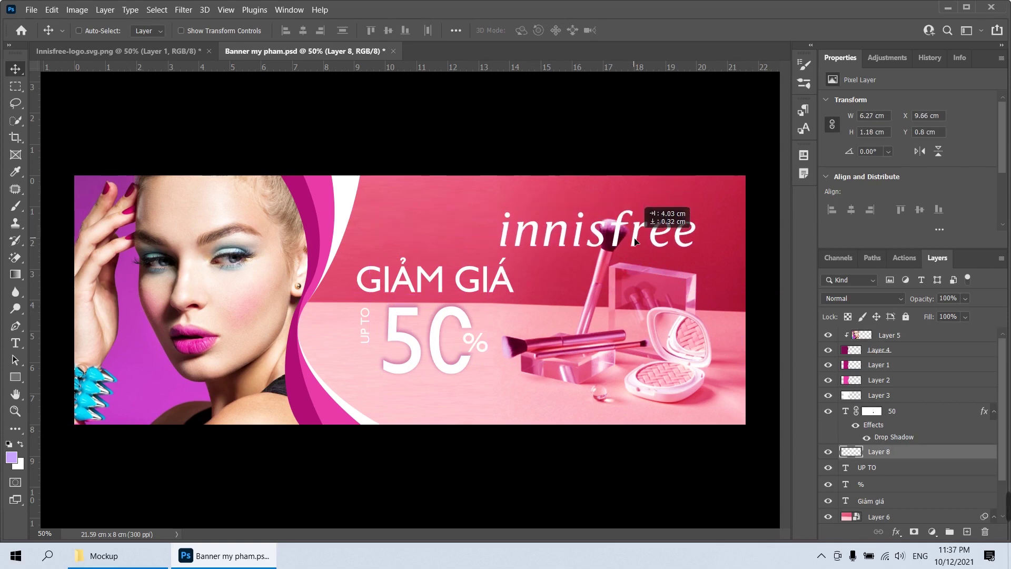
pyautogui.moveTo(634, 241); pyautogui.dragTo(508, 229)
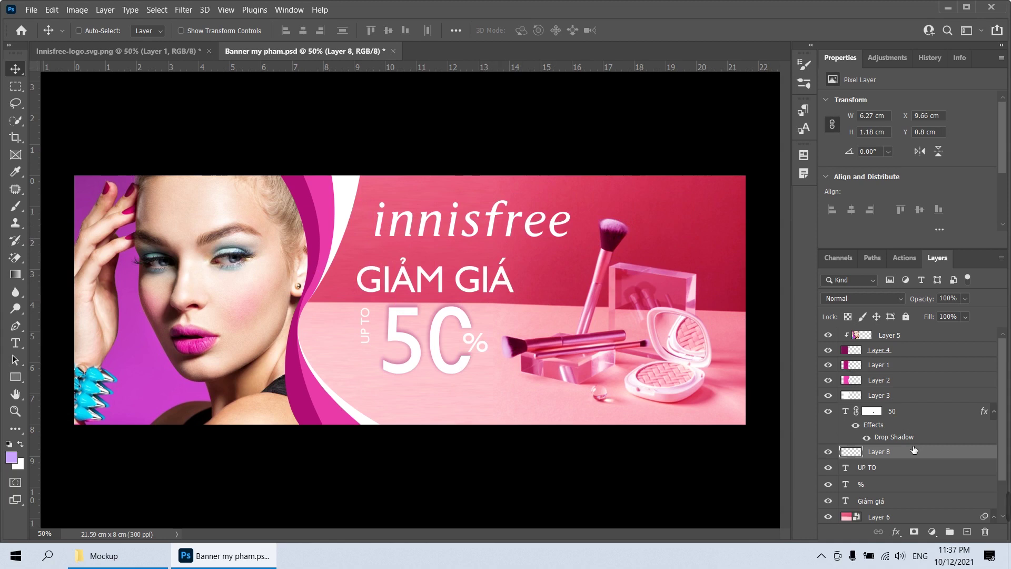
pyautogui.moveTo(913, 465); pyautogui.dragTo(893, 335)
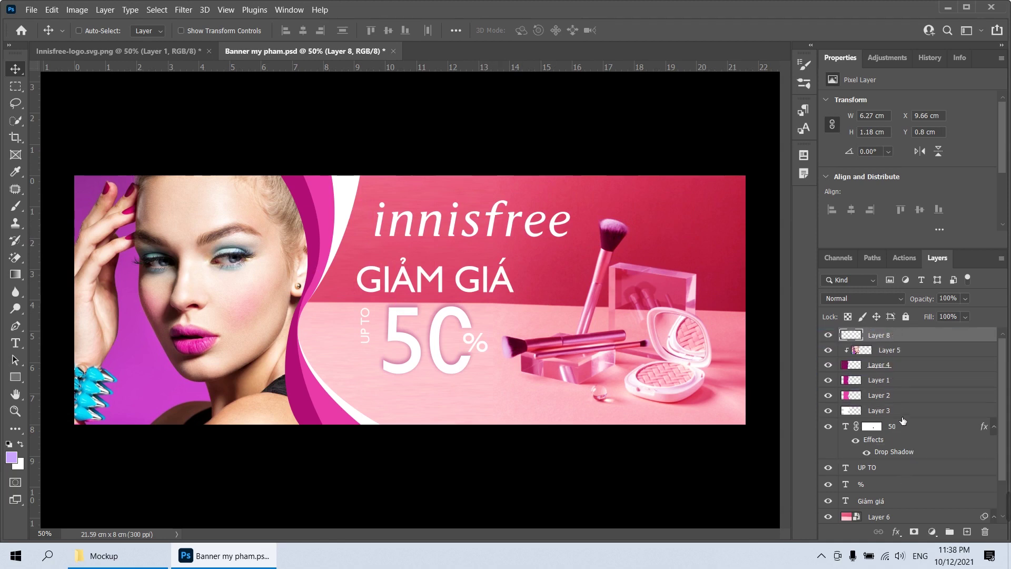
# Group the 50, UP TO, % and Giảm giá layers into Group 1 and shift it right
pyautogui.click(904, 426)
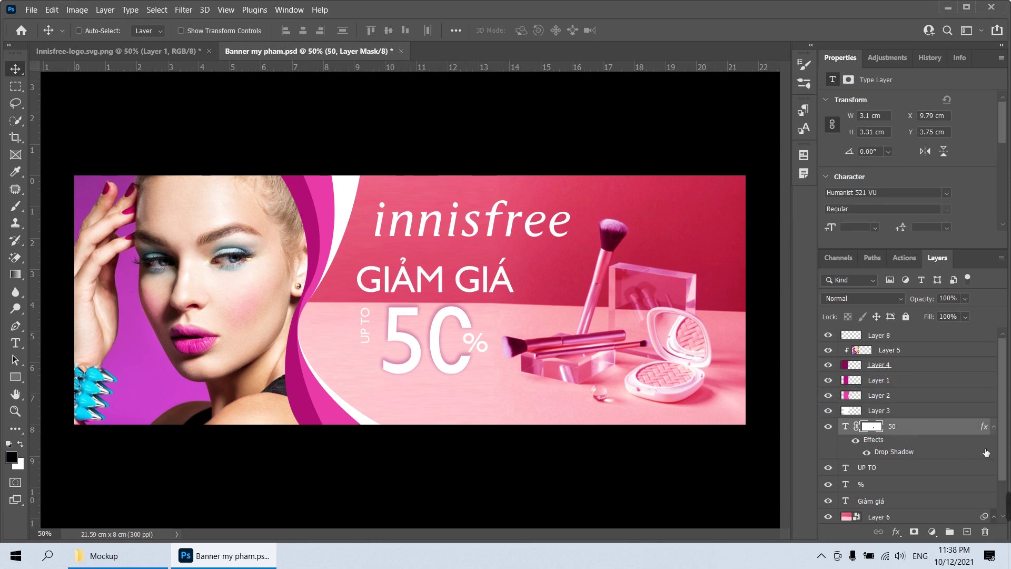
pyautogui.click(994, 427)
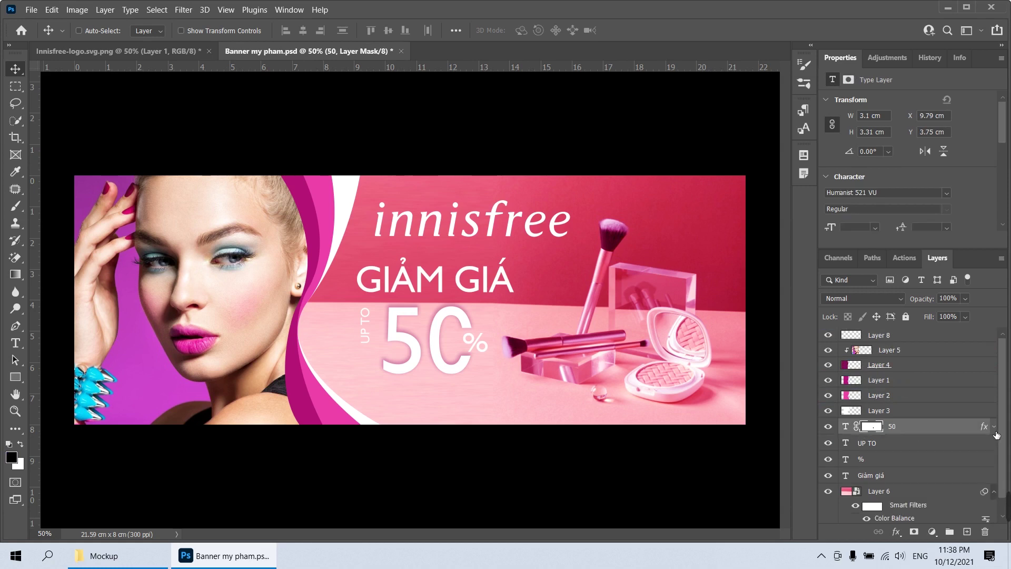
pyautogui.keyDown('shift'); pyautogui.click(887, 476); pyautogui.keyUp('shift')
pyautogui.hotkey('ctrl', 'g')
pyautogui.moveTo(443, 316); pyautogui.dragTo(455, 328)
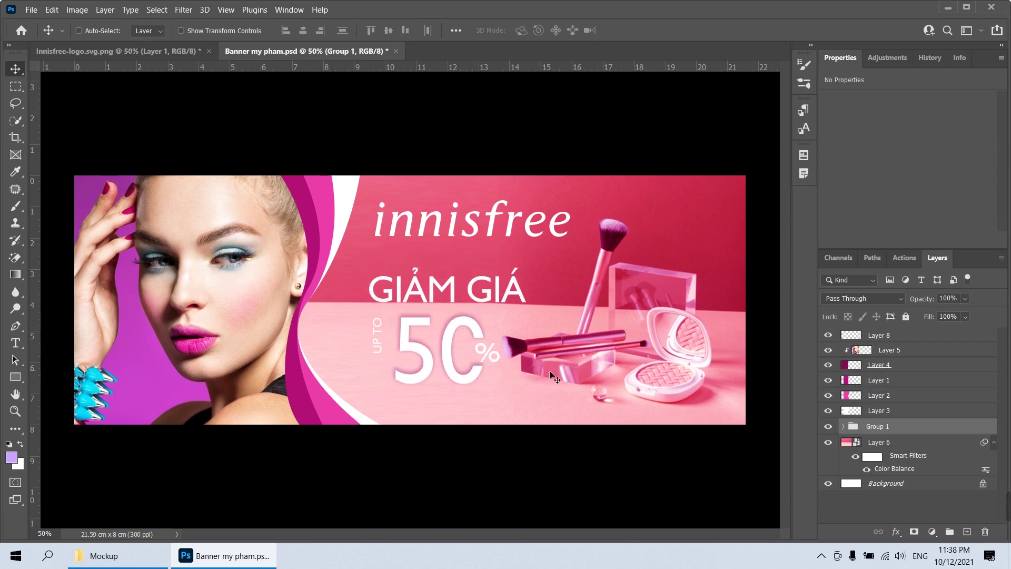
pyautogui.press('Right')
pyautogui.press('Right')
pyautogui.press('Right')
pyautogui.press('Right')
pyautogui.press('Right')
pyautogui.press('Right')
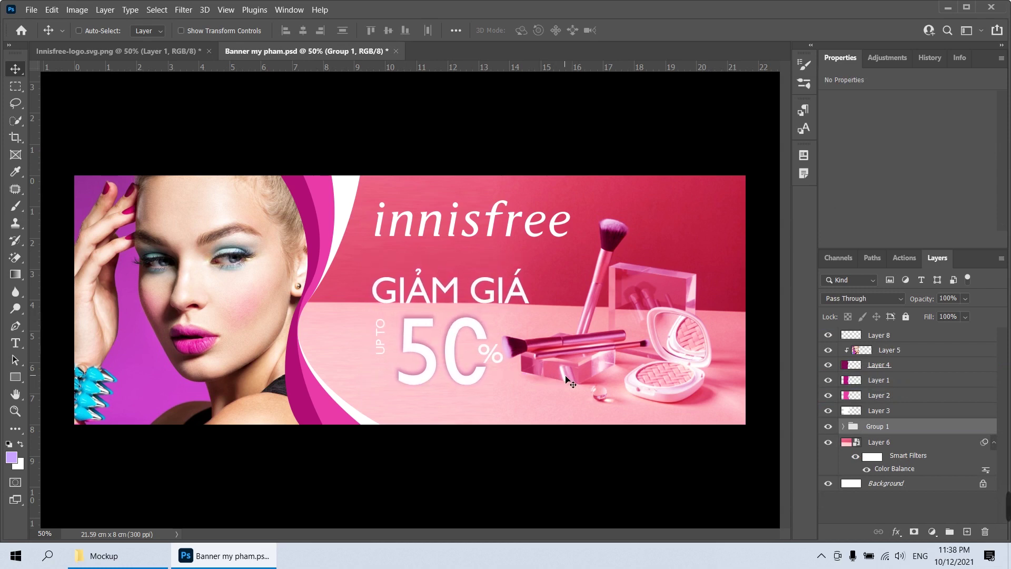
pyautogui.press('Right')
pyautogui.press('Right')
pyautogui.press('Right')
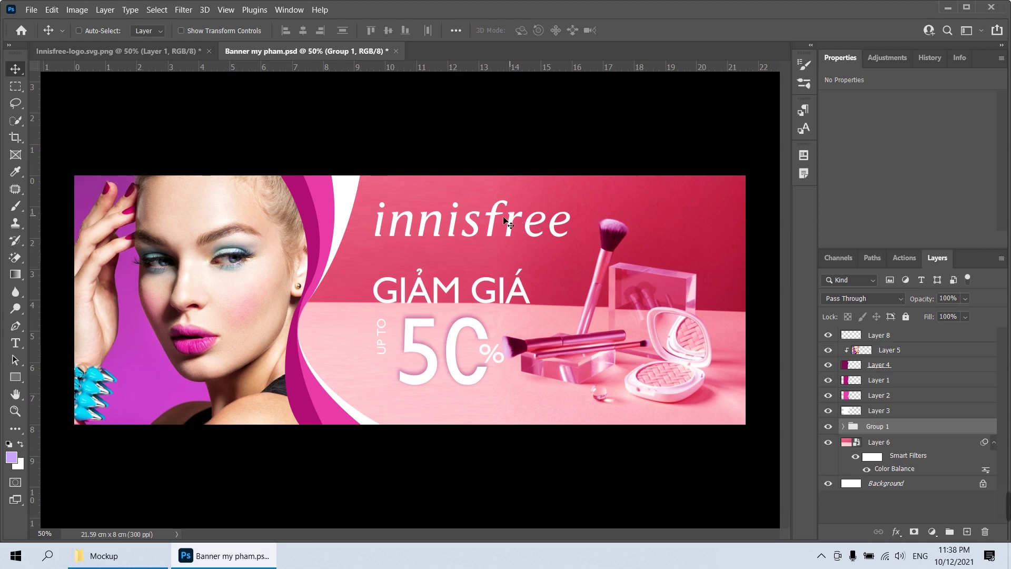
# Nudge the innisfree logo slightly left and down, then preview the banner without panels
pyautogui.rightClick(493, 216)
pyautogui.click(519, 220)
pyautogui.moveTo(494, 212); pyautogui.dragTo(490, 221)
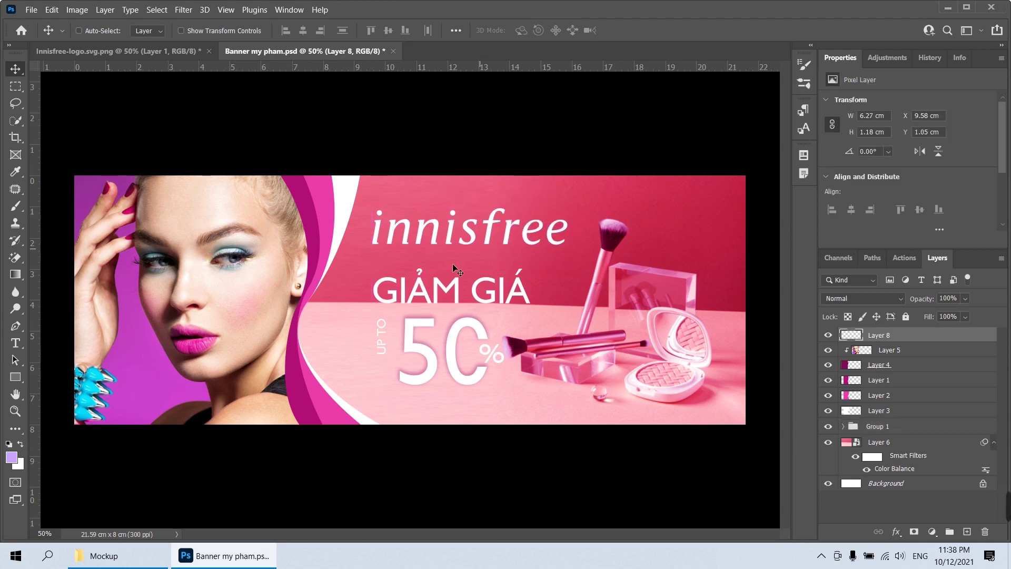
pyautogui.press('Tab')
pyautogui.moveTo(505, 279); pyautogui.dragTo(537, 305)
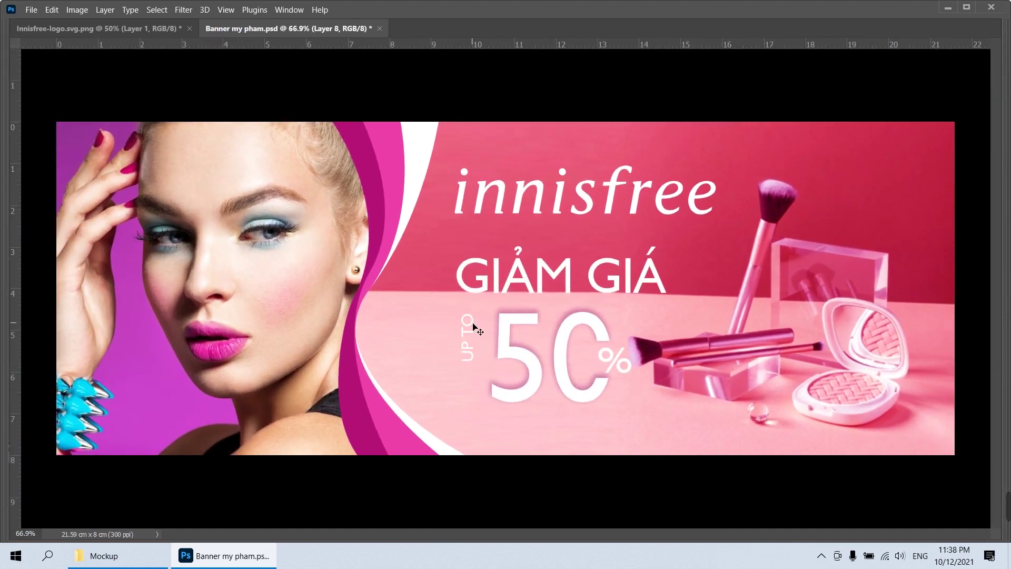
# Open the Save As file type list twice for the banner, cancelling each time
pyautogui.hotkey('ctrl', 'shift', 's')
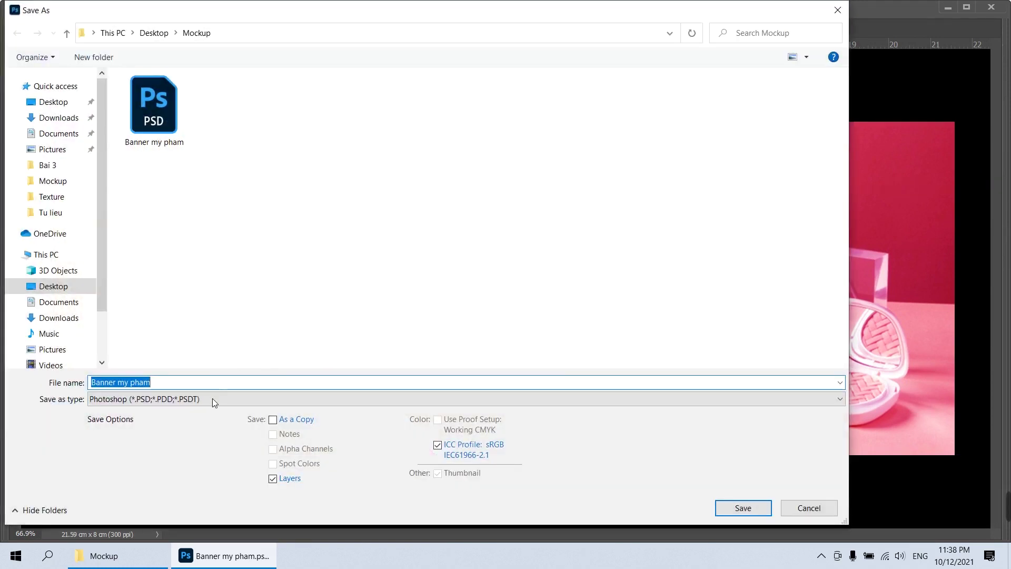
pyautogui.click(212, 399)
pyautogui.press('Escape')
pyautogui.press('Escape')
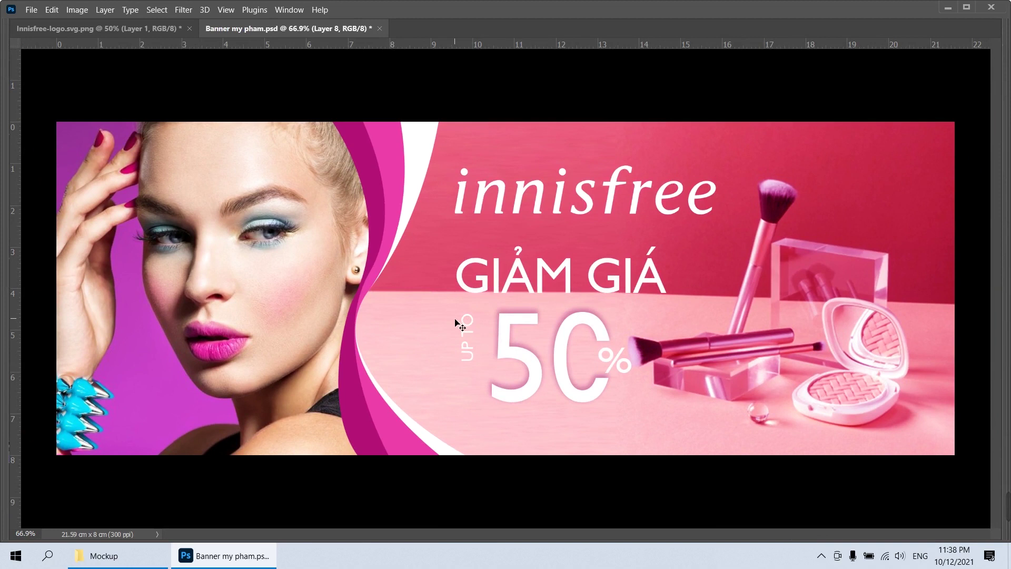
pyautogui.hotkey('ctrl', 'shift', 's')
pyautogui.click(213, 399)
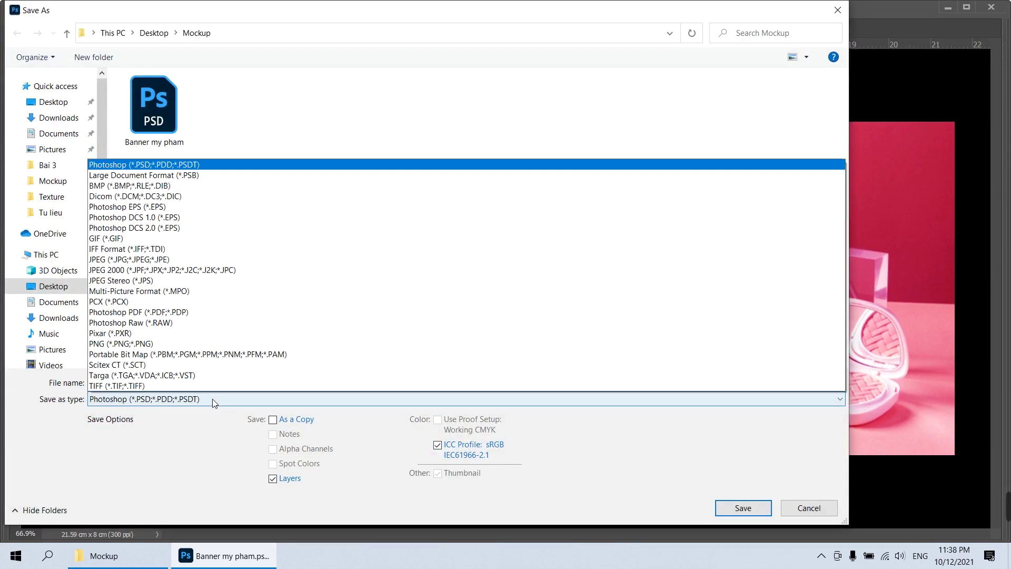
pyautogui.press('Escape')
pyautogui.press('Escape')
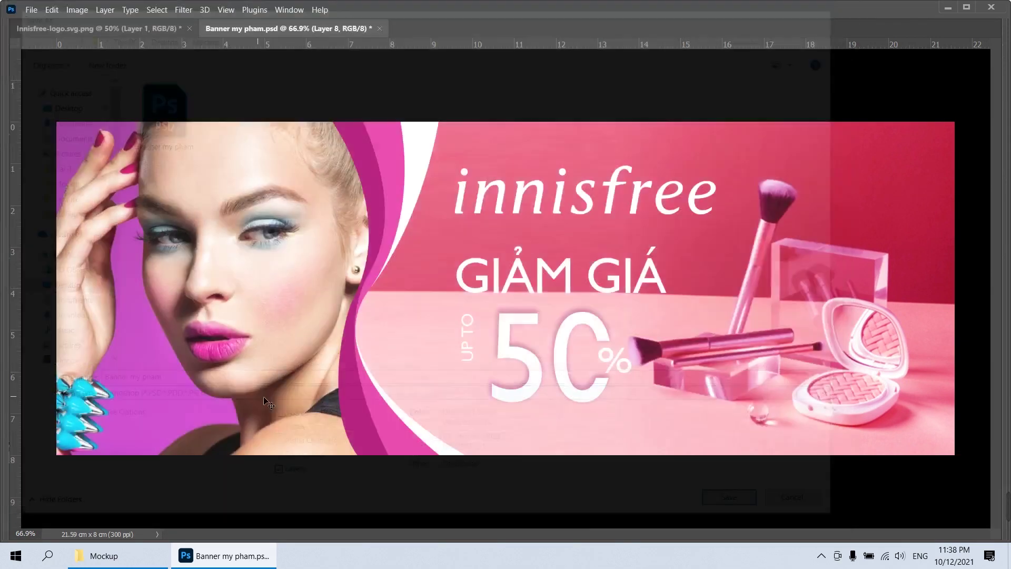
# Save the banner PSD, then set up a JPEG Save As named 'Banner my pham'
pyautogui.hotkey('ctrl', 's')
pyautogui.hotkey('ctrl', 'shift', 's')
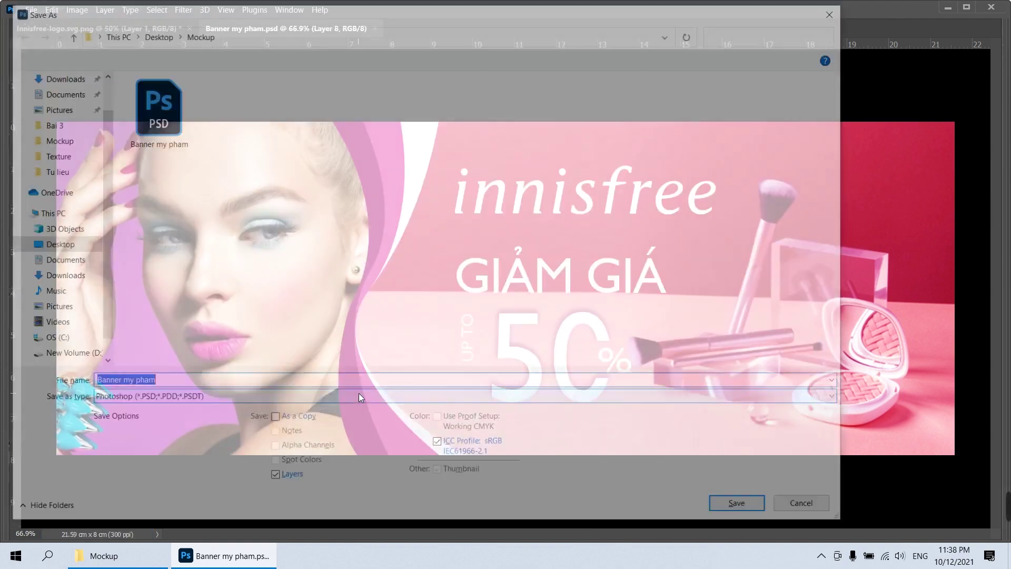
pyautogui.click(222, 396)
pyautogui.press('j')
pyautogui.press('Return')
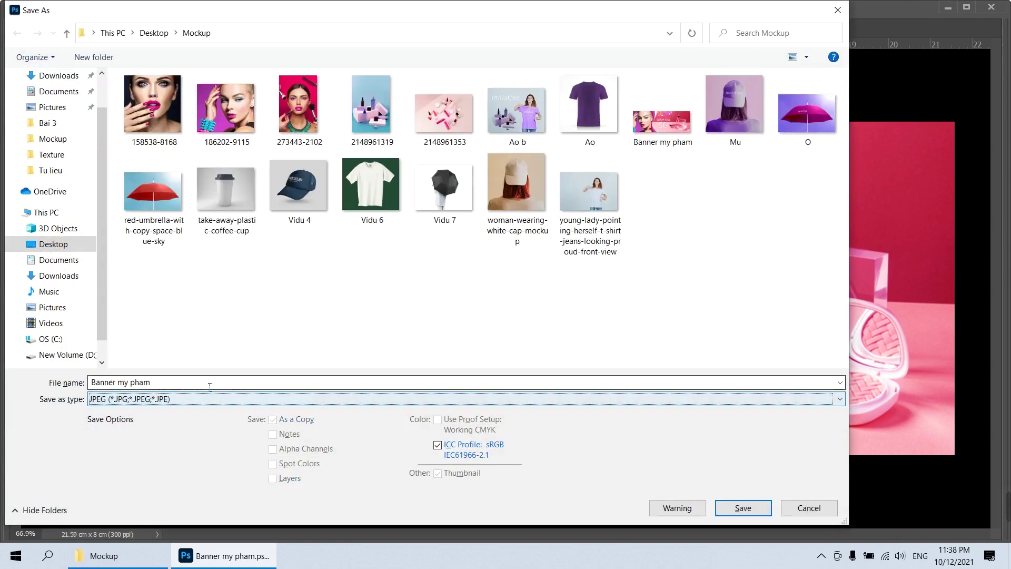
pyautogui.hotkey('shift', 'Tab')
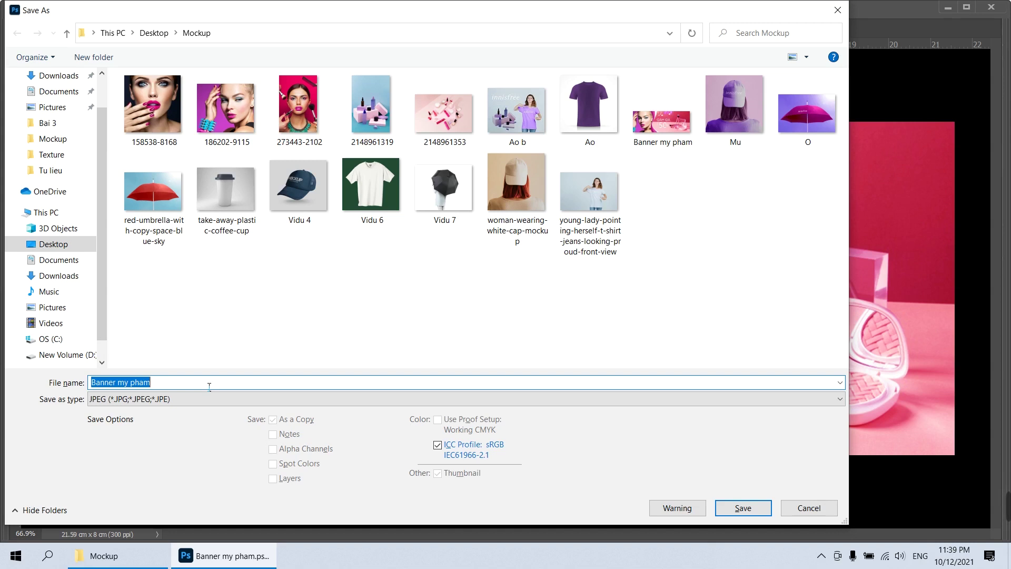
# Save the banner as a JPEG, replacing Banner my pham.jpg and accepting the quality settings
pyautogui.click(209, 387)
pyautogui.press('Return')
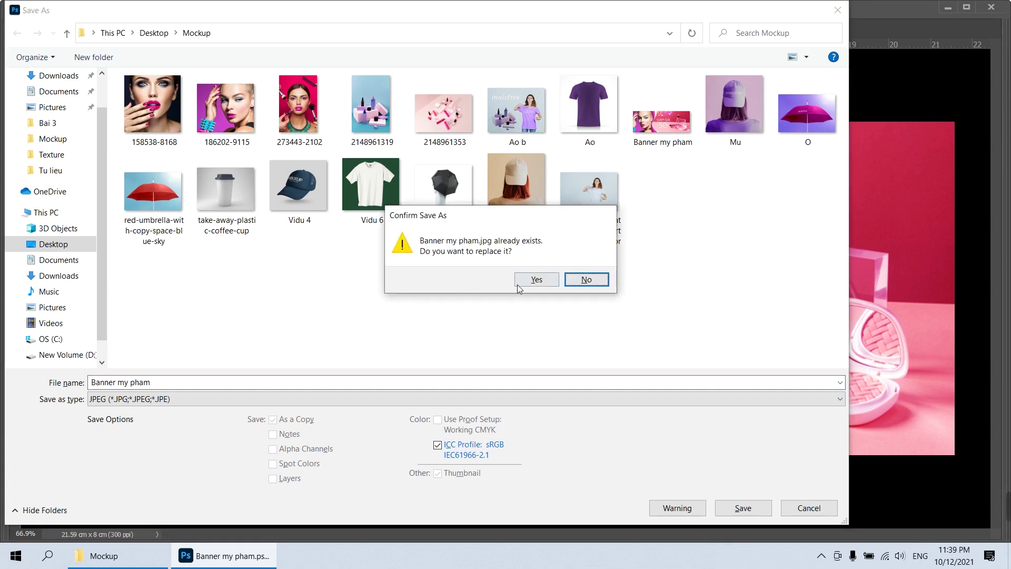
pyautogui.click(531, 280)
pyautogui.press('Return')
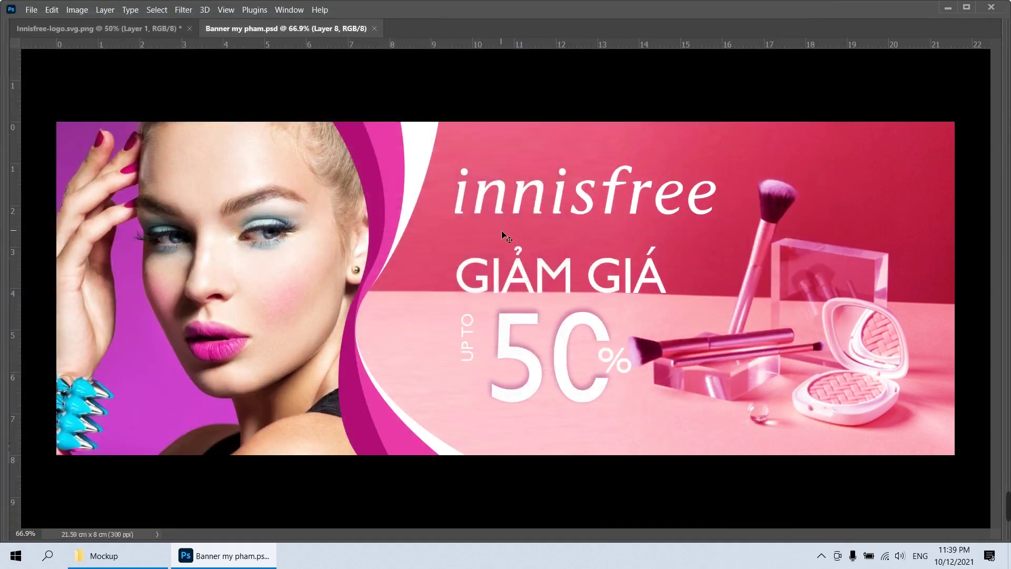
# Save the banner over Banner my pham.jpg a second time, overwriting the existing JPEG
pyautogui.hotkey('ctrl', 'shift', 's')
pyautogui.click(206, 386)
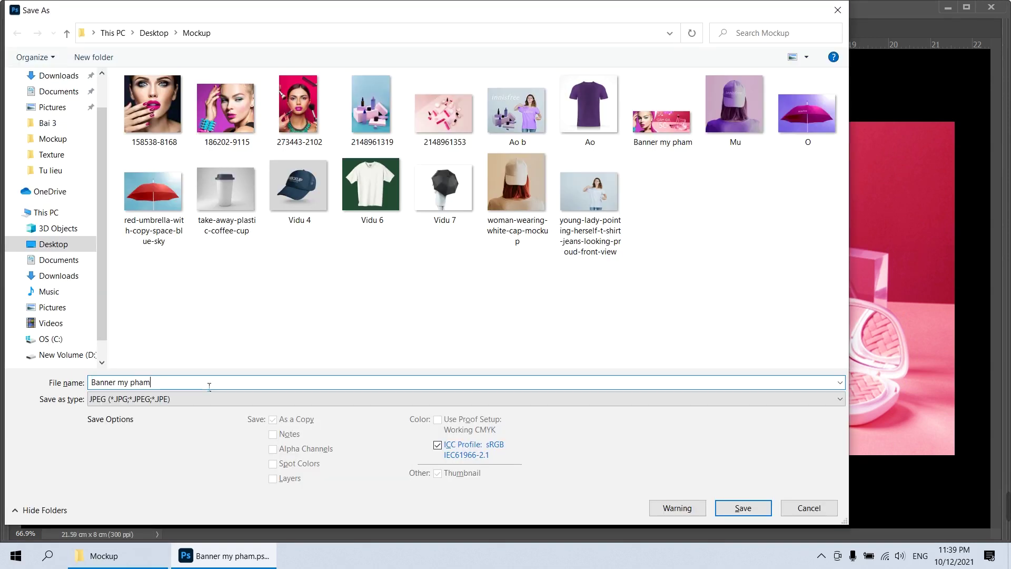
pyautogui.press('Return')
pyautogui.click(532, 280)
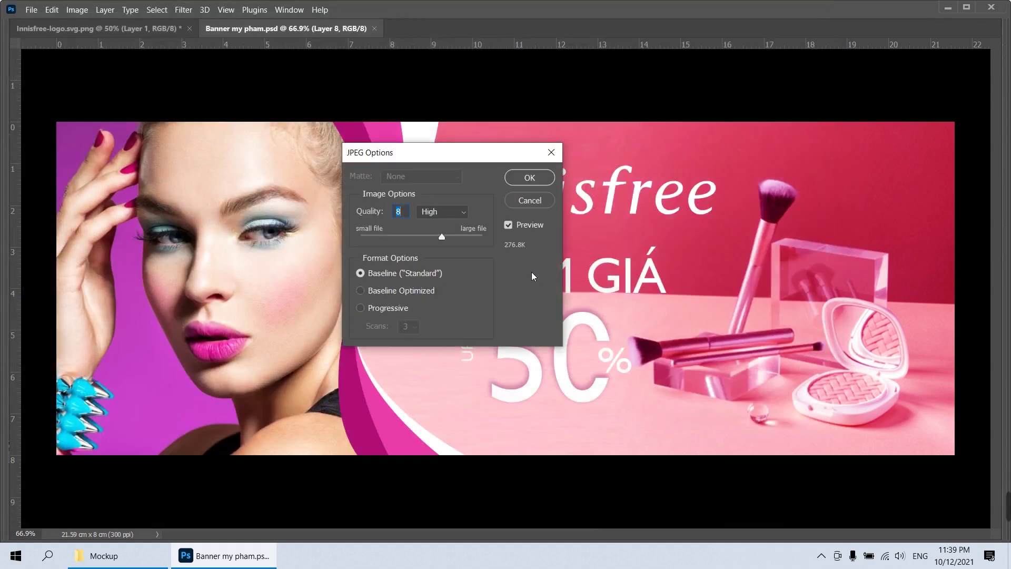
pyautogui.press('Return')
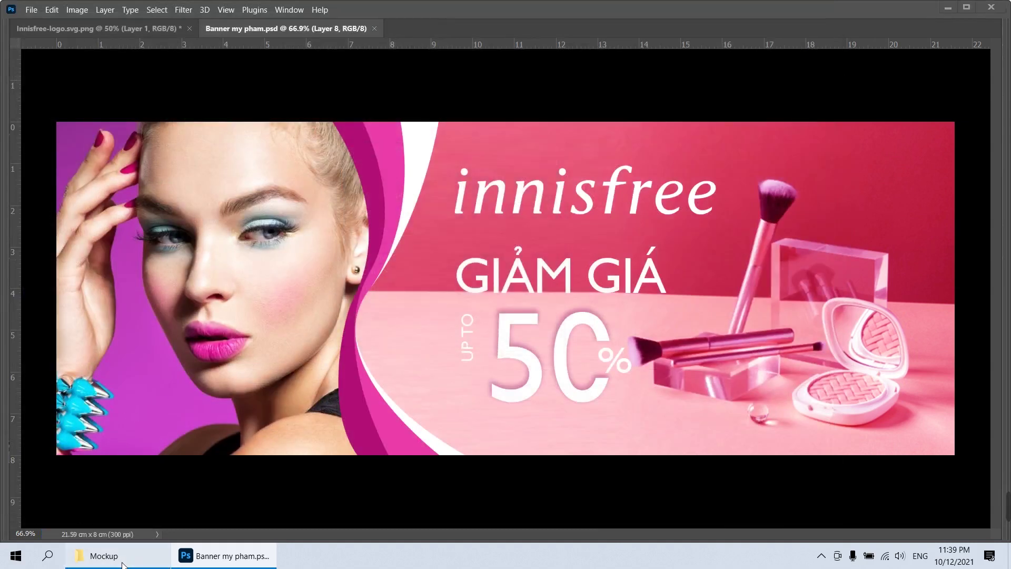
# Create a new 'Bai tap final' folder inside Mockup and open it
pyautogui.click(103, 555)
pyautogui.rightClick(517, 389)
pyautogui.moveTo(546, 349)
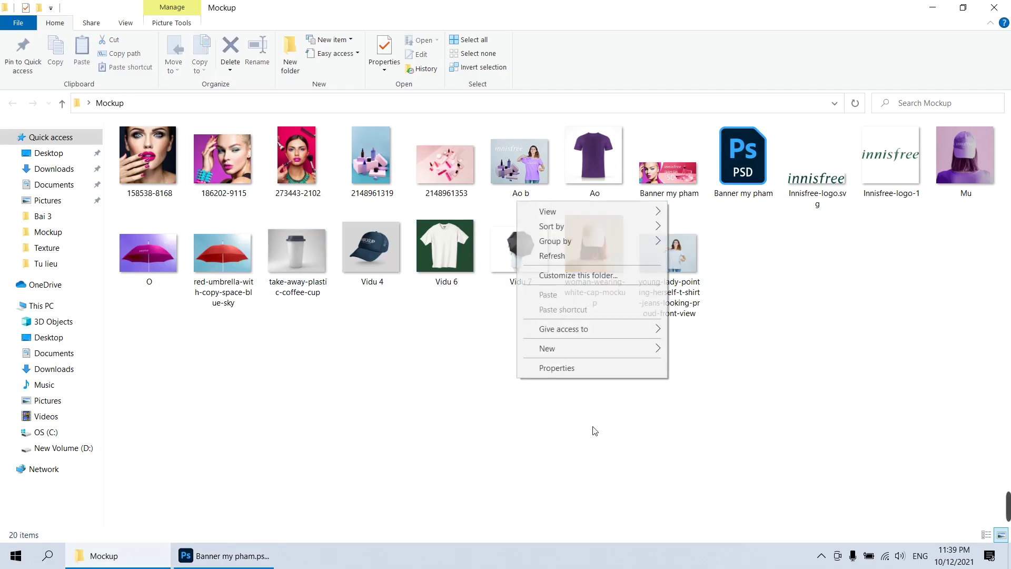
pyautogui.click(696, 351)
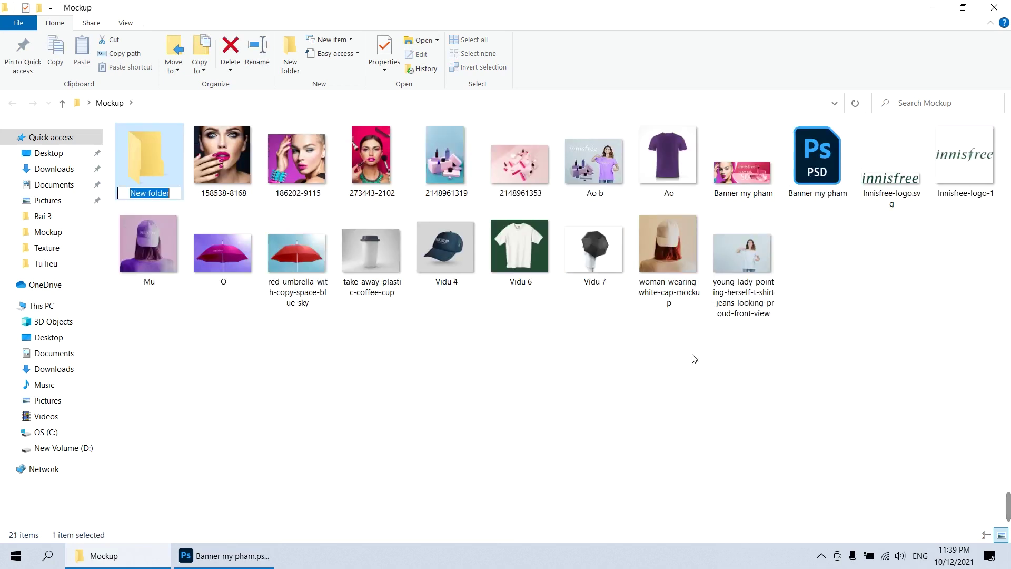
pyautogui.write('Bai tap final')
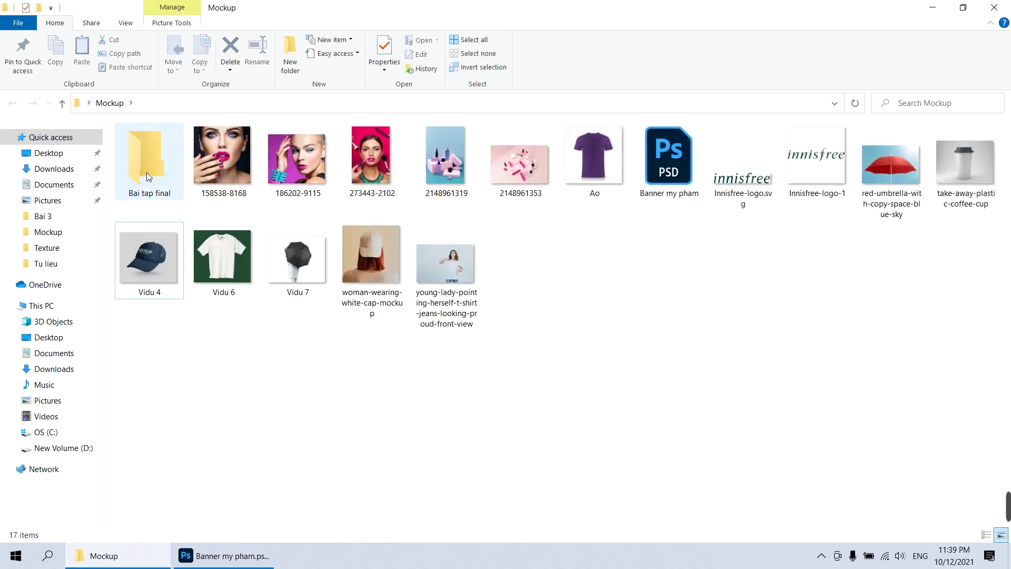
pyautogui.doubleClick(147, 172)
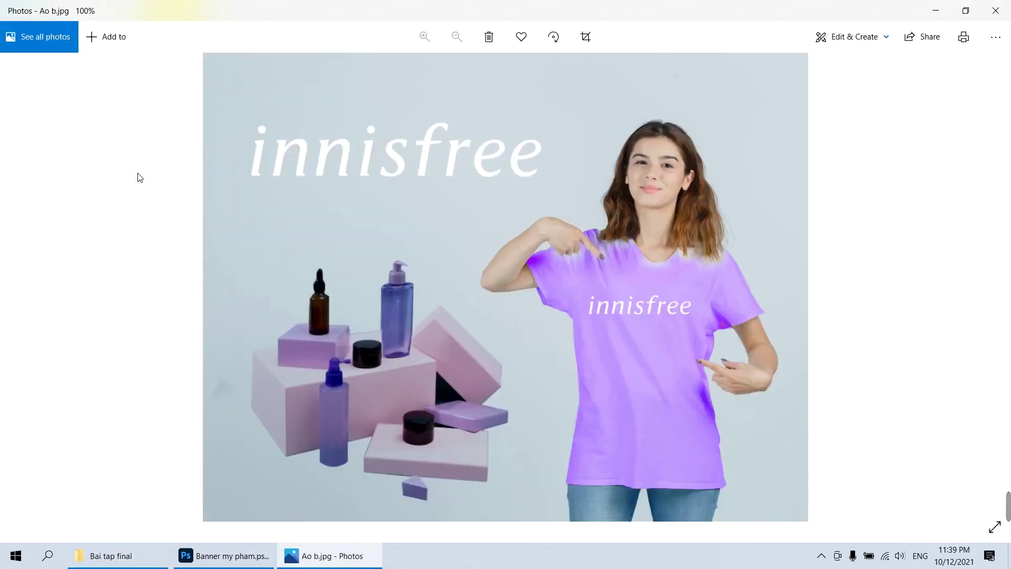
# Step through the next images to the umbrella mockup, then close the viewer
pyautogui.press('Right')
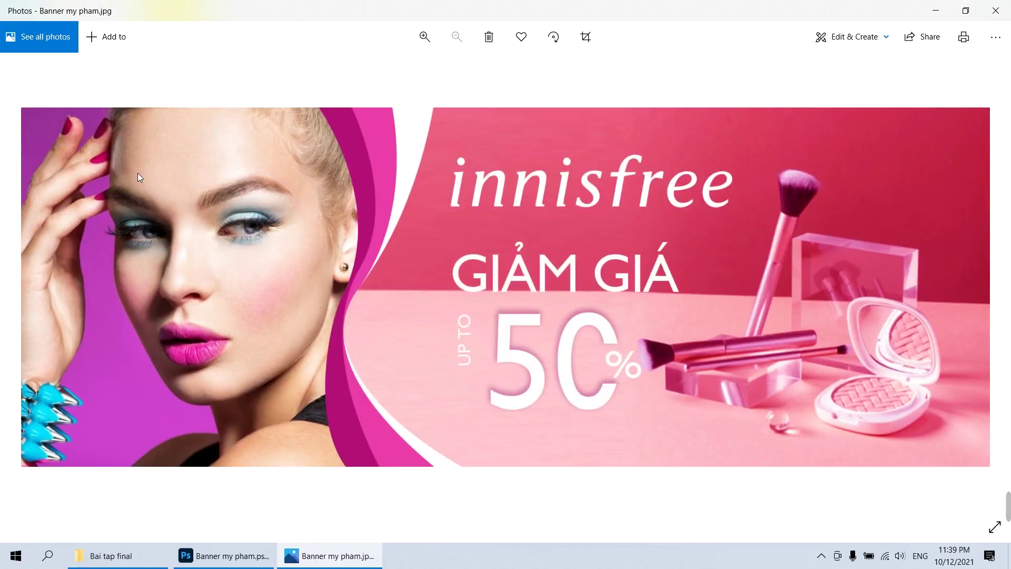
pyautogui.press('Right')
pyautogui.press('Right')
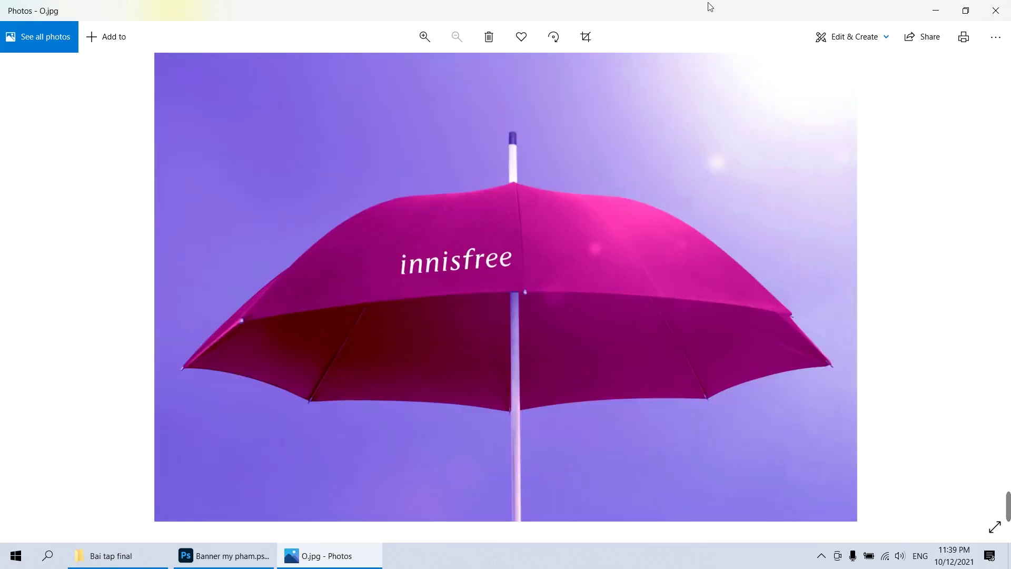
pyautogui.click(995, 11)
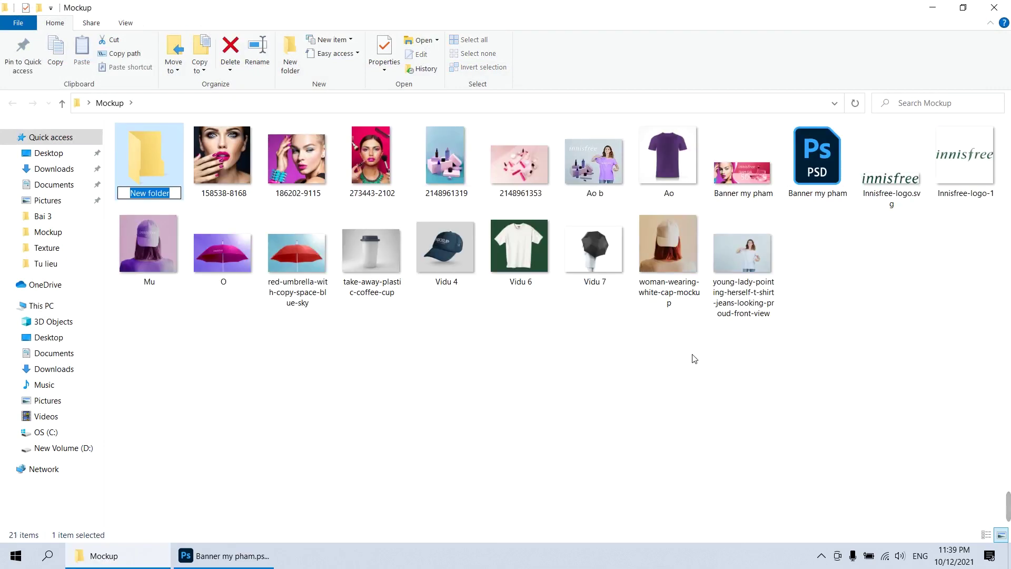
# Reopen Bai tap final and preview Ao b, the banner and the umbrella image before closing Photos
pyautogui.write('B')
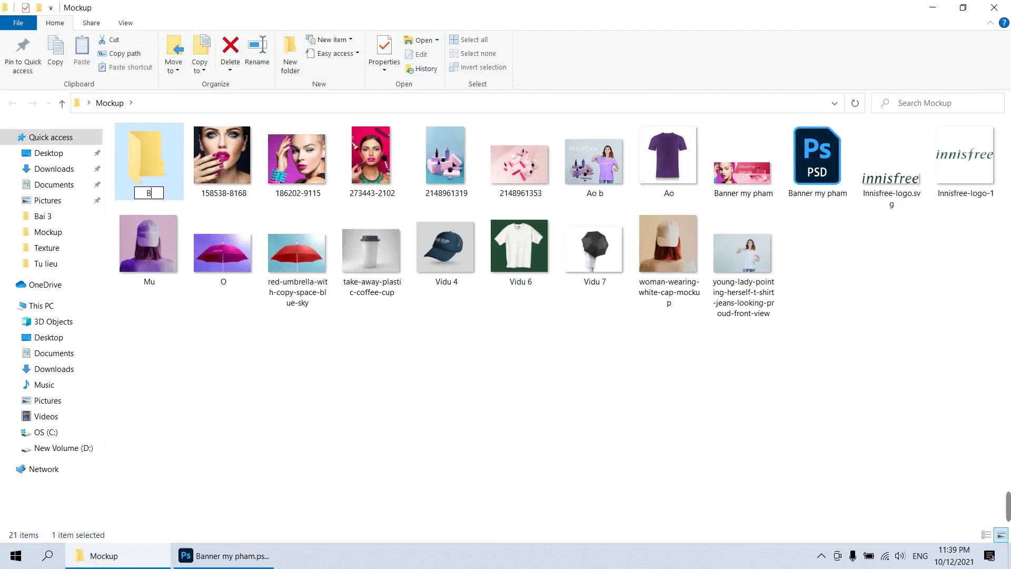
pyautogui.doubleClick(138, 176)
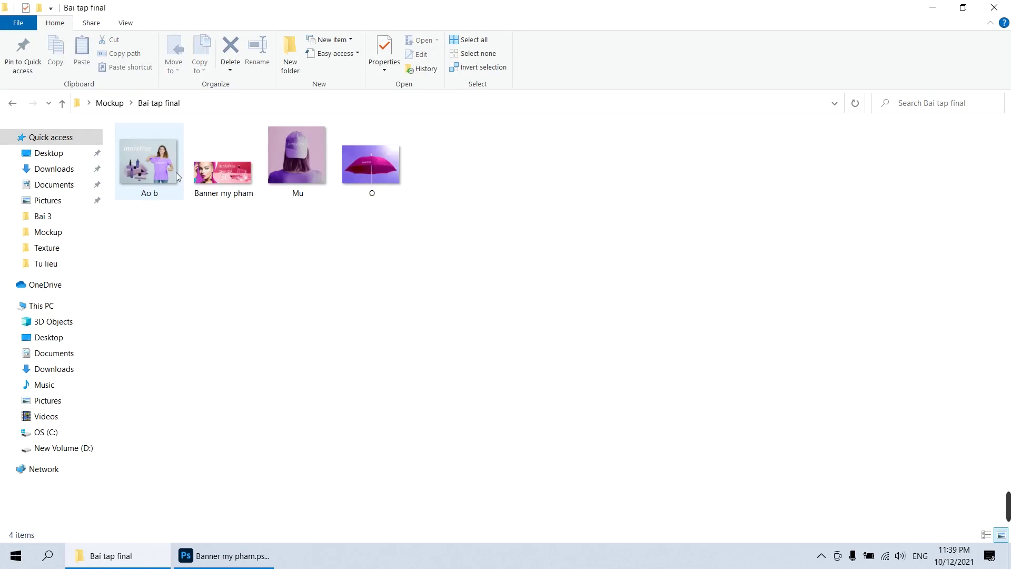
pyautogui.doubleClick(137, 176)
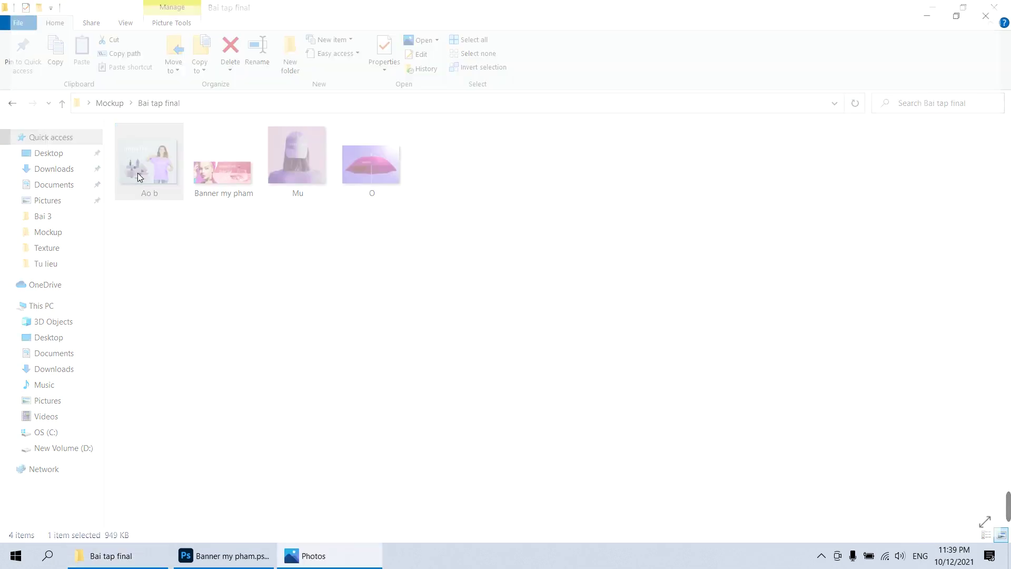
pyautogui.press('Right')
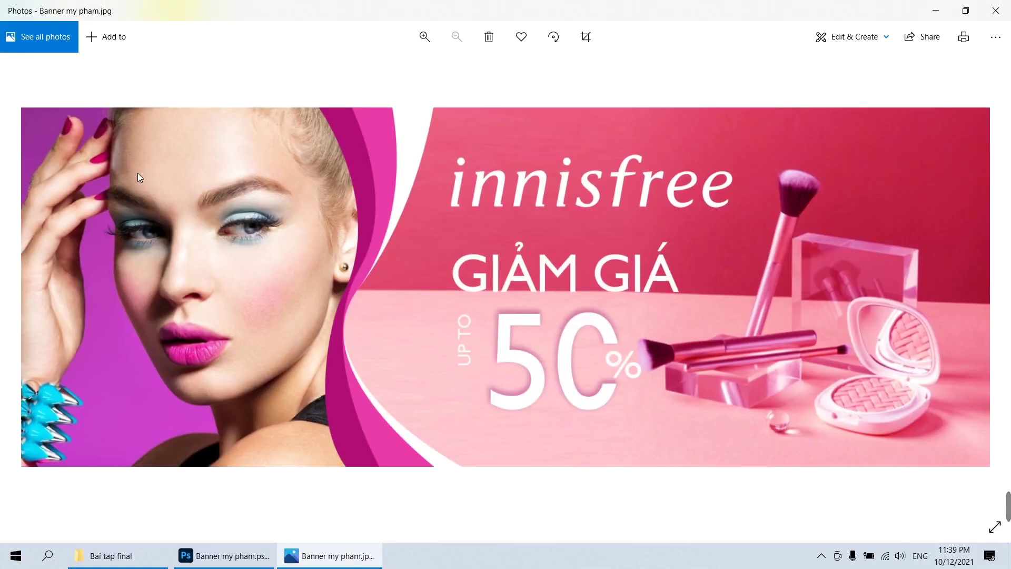
pyautogui.press('Right')
pyautogui.press('Right')
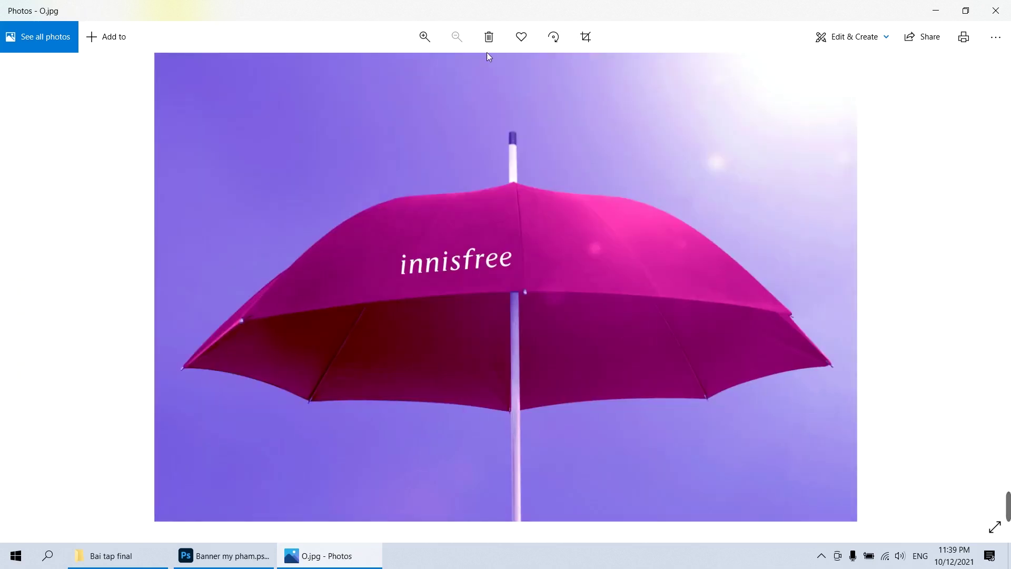
pyautogui.click(995, 11)
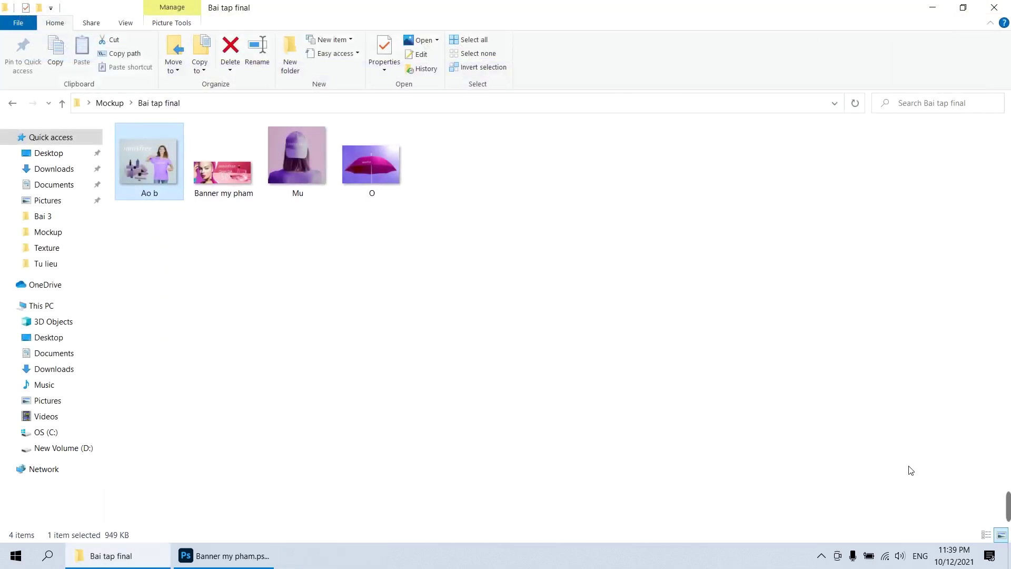